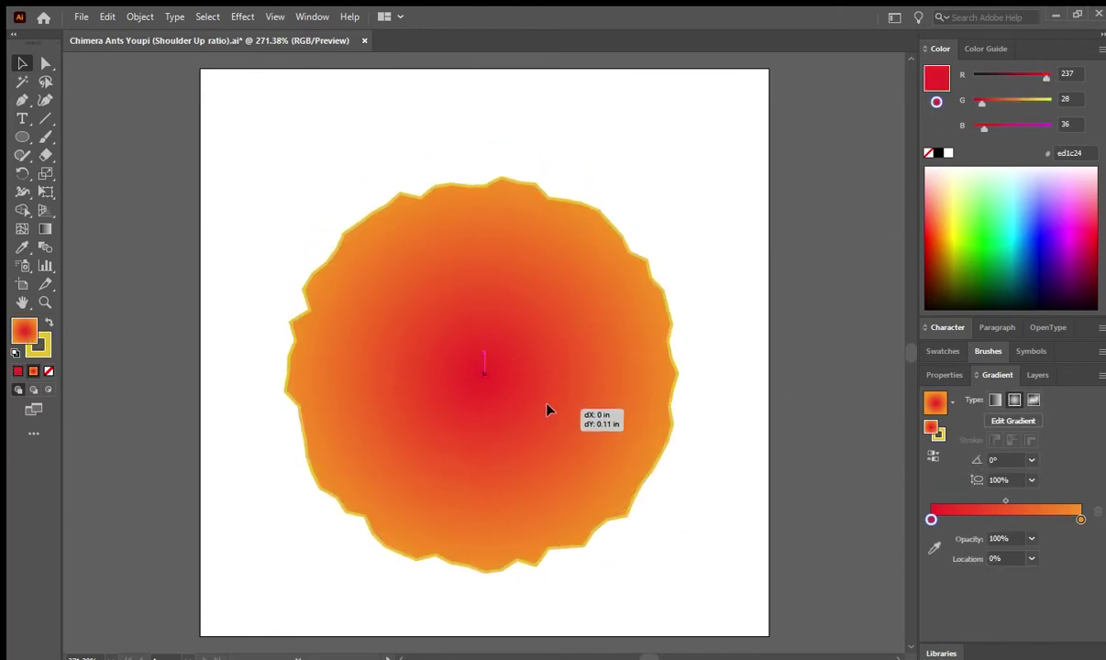
Add intermediate red stops to the disc's radial gradient, the outermost cc3c22 at about 76%, and deselect the disc
{"action": "left_click_drag", "start_coordinate": [932, 520], "coordinate": [1043, 521]}
{"action": "left_click", "coordinate": [142, 129]}
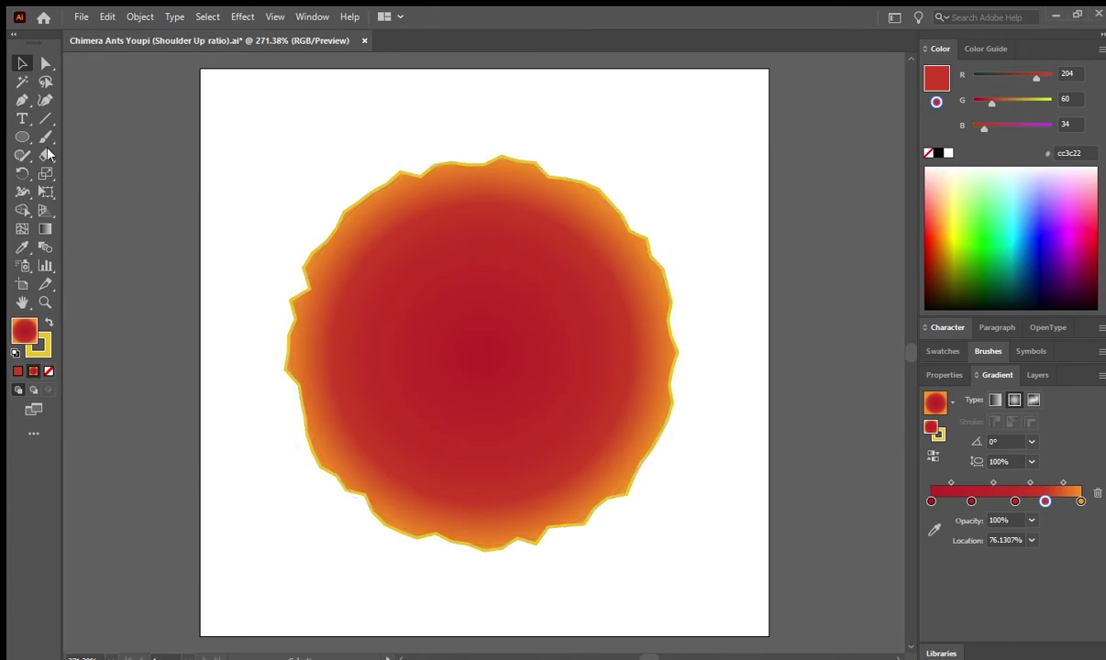
Draw the outer edge of a forearm and its first two clawed fingers beside the artboard with the Pen tool, using default colors
{"action": "left_click", "coordinate": [247, 395]}
{"action": "left_click", "coordinate": [205, 167]}
{"action": "key", "text": "d"}
{"action": "left_click", "coordinate": [225, 190]}
{"action": "left_click", "coordinate": [241, 137]}
{"action": "left_click", "coordinate": [20, 102]}
{"action": "left_click", "coordinate": [240, 138]}
{"action": "left_click", "coordinate": [249, 157]}
{"action": "left_click", "coordinate": [268, 141]}
{"action": "left_click", "coordinate": [252, 195]}
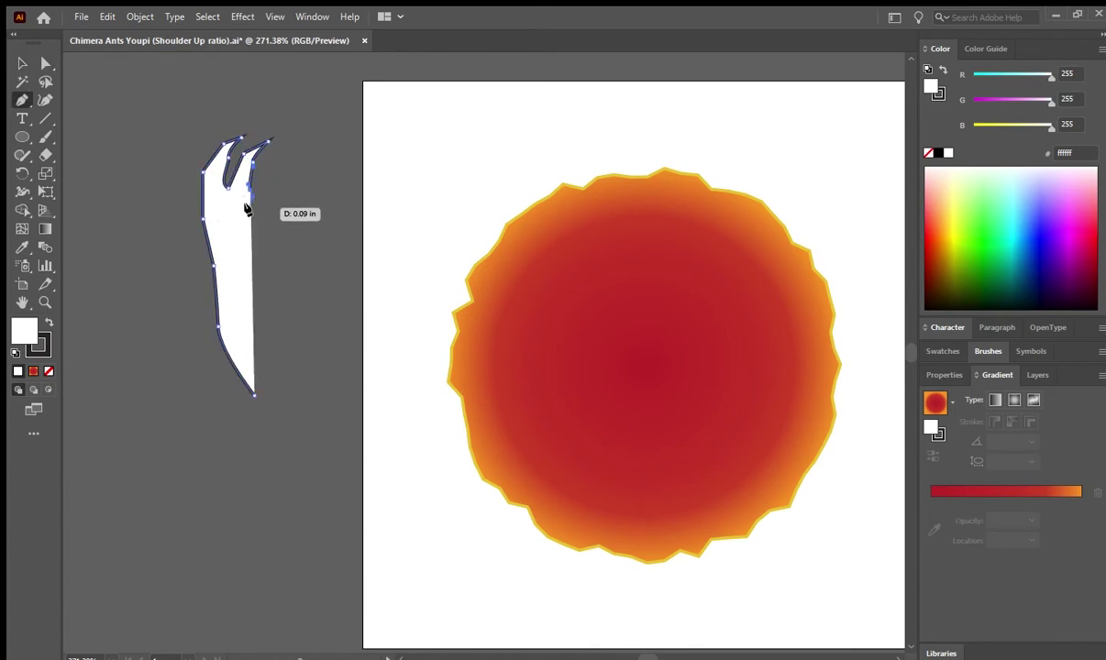
Continue the path around the clawed thumb, wrist and inner forearm, and close it at the elbow
{"action": "left_click", "coordinate": [272, 173]}
{"action": "left_click", "coordinate": [281, 193]}
{"action": "left_click", "coordinate": [278, 226]}
{"action": "left_click", "coordinate": [257, 235]}
{"action": "left_click", "coordinate": [261, 290]}
{"action": "left_click", "coordinate": [286, 339]}
{"action": "left_click", "coordinate": [274, 399]}
{"action": "left_click", "coordinate": [254, 395]}
Add another curved clawed finger to the outer side of the hand and select the finished arm
{"action": "left_click", "coordinate": [22, 62]}
{"action": "left_click", "coordinate": [406, 344]}
{"action": "left_click", "coordinate": [153, 212]}
{"action": "left_click", "coordinate": [165, 180]}
{"action": "left_click", "coordinate": [167, 239]}
{"action": "left_click_drag", "start_coordinate": [158, 215], "coordinate": [190, 188]}
{"action": "left_click", "coordinate": [14, 62]}
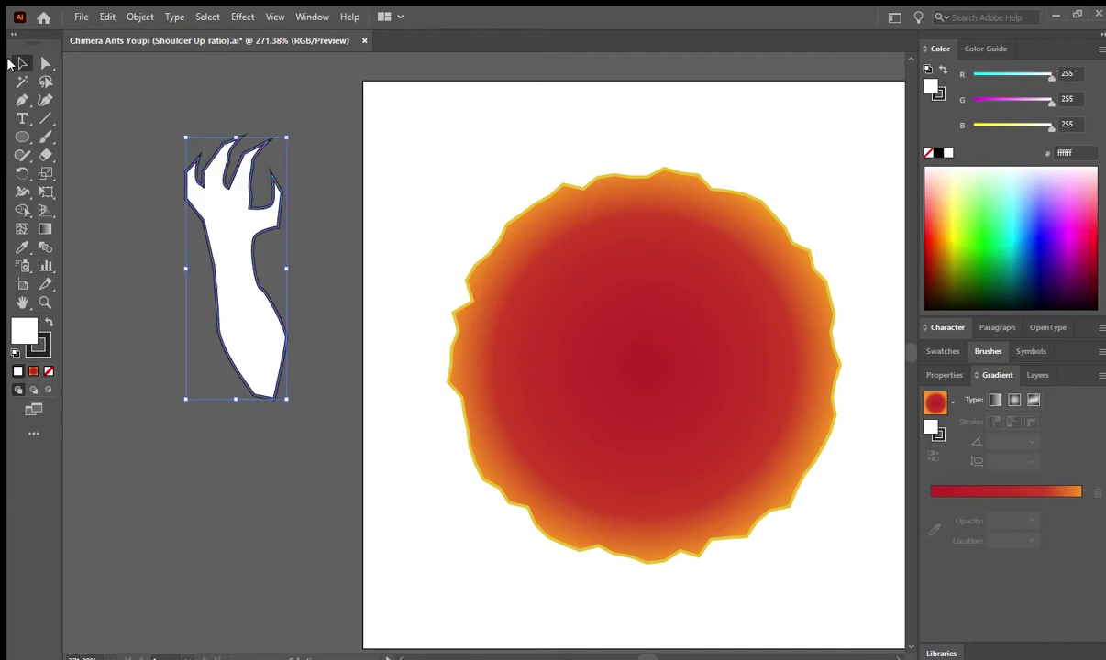
Fill the arm shape with pink c74366
{"action": "key", "text": "a"}
{"action": "left_click", "coordinate": [249, 335]}
{"action": "left_click_drag", "start_coordinate": [253, 249], "coordinate": [229, 237]}
{"action": "left_click", "coordinate": [1082, 254]}
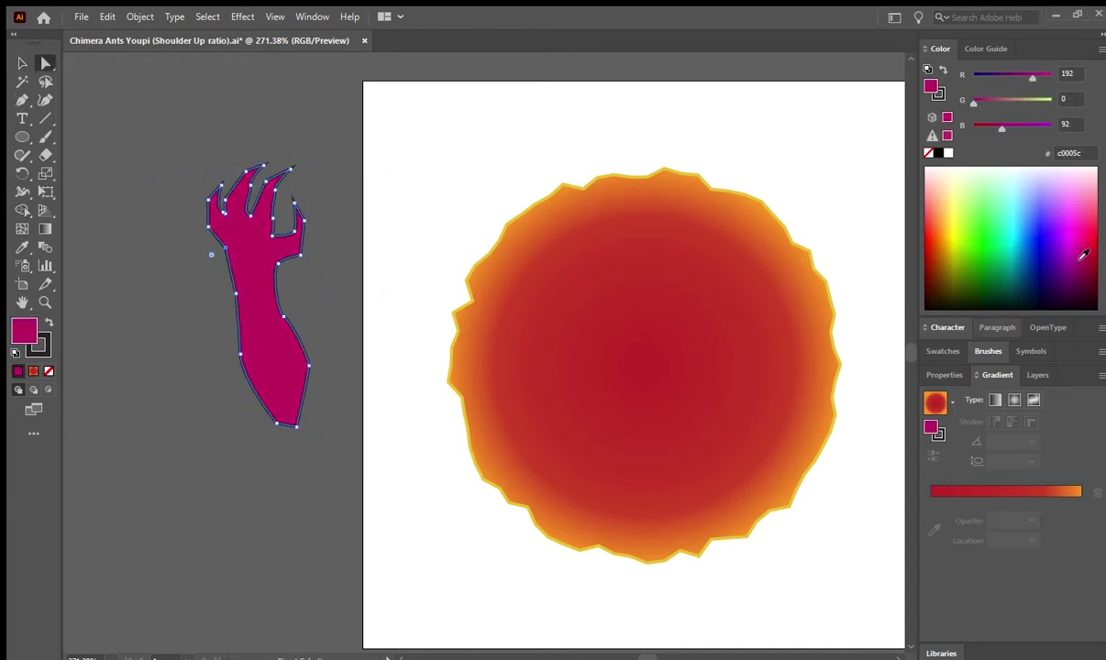
{"action": "mouse_move", "coordinate": [973, 103]}
{"action": "left_mouse_down"}
{"action": "mouse_move", "coordinate": [1018, 92]}
{"action": "mouse_move", "coordinate": [981, 101]}
{"action": "mouse_move", "coordinate": [993, 103]}
{"action": "left_mouse_up"}
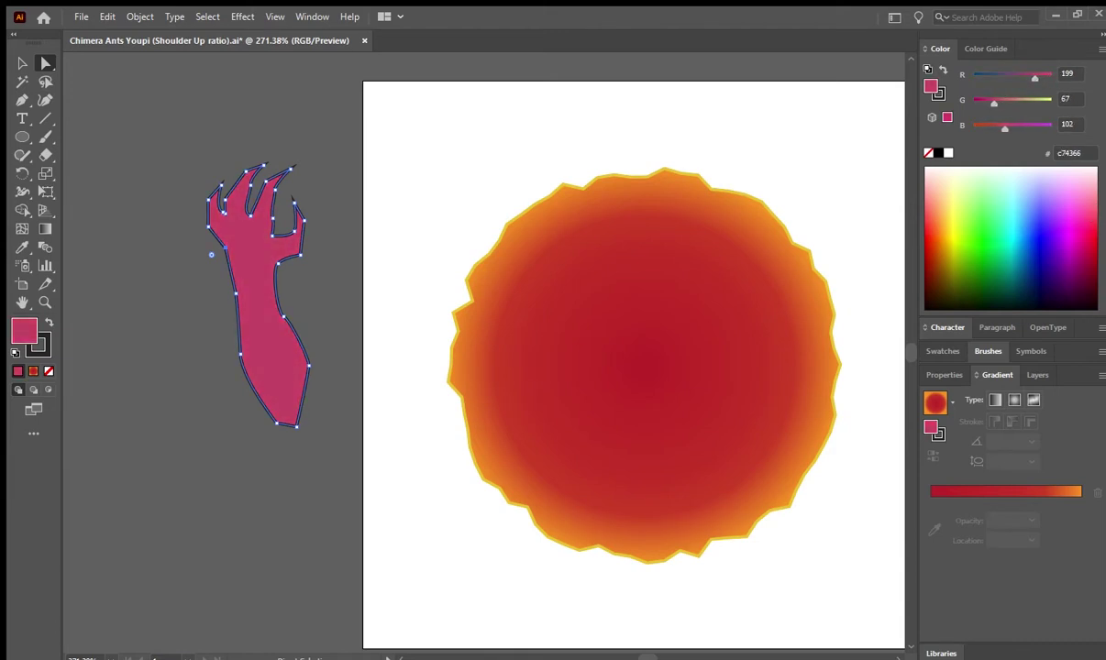
{"action": "key", "text": "ctrl+z"}
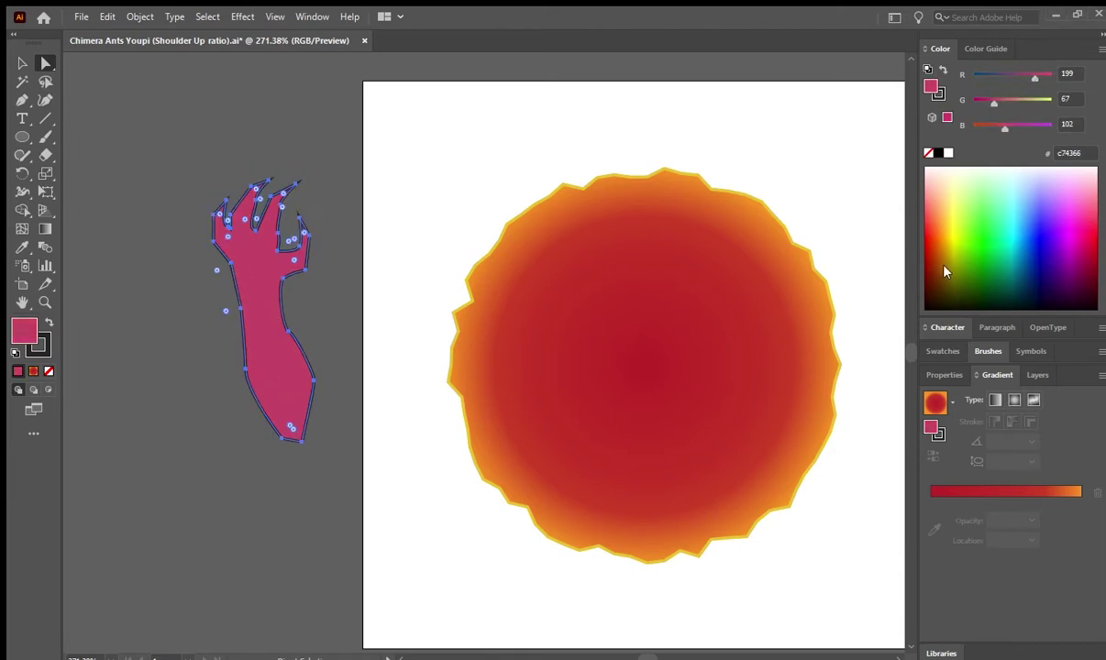
Apply a linear purple-to-pink gradient across the arm at about 13.6°, with a cc4c5c middle stop at about 55%
{"action": "left_click", "coordinate": [935, 403]}
{"action": "left_click", "coordinate": [1009, 423]}
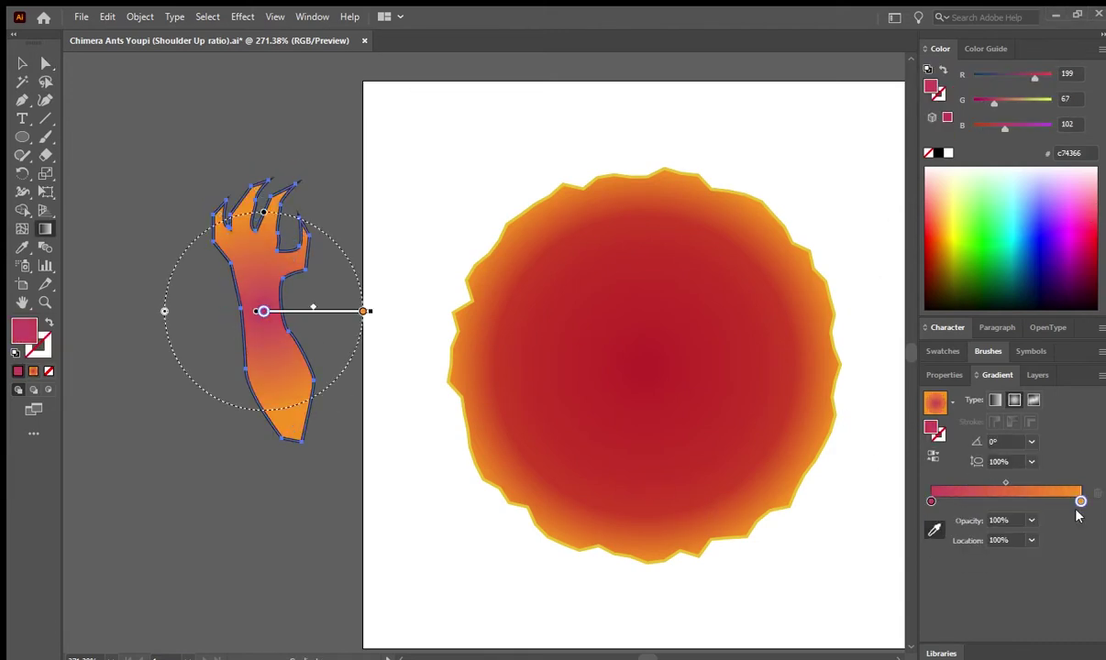
{"action": "left_click", "coordinate": [1081, 501]}
{"action": "left_click", "coordinate": [931, 501]}
{"action": "mouse_move", "coordinate": [212, 311]}
{"action": "left_mouse_down"}
{"action": "mouse_move", "coordinate": [316, 311]}
{"action": "mouse_move", "coordinate": [320, 283]}
{"action": "mouse_move", "coordinate": [315, 300]}
{"action": "left_mouse_up"}
{"action": "left_click", "coordinate": [1012, 501]}
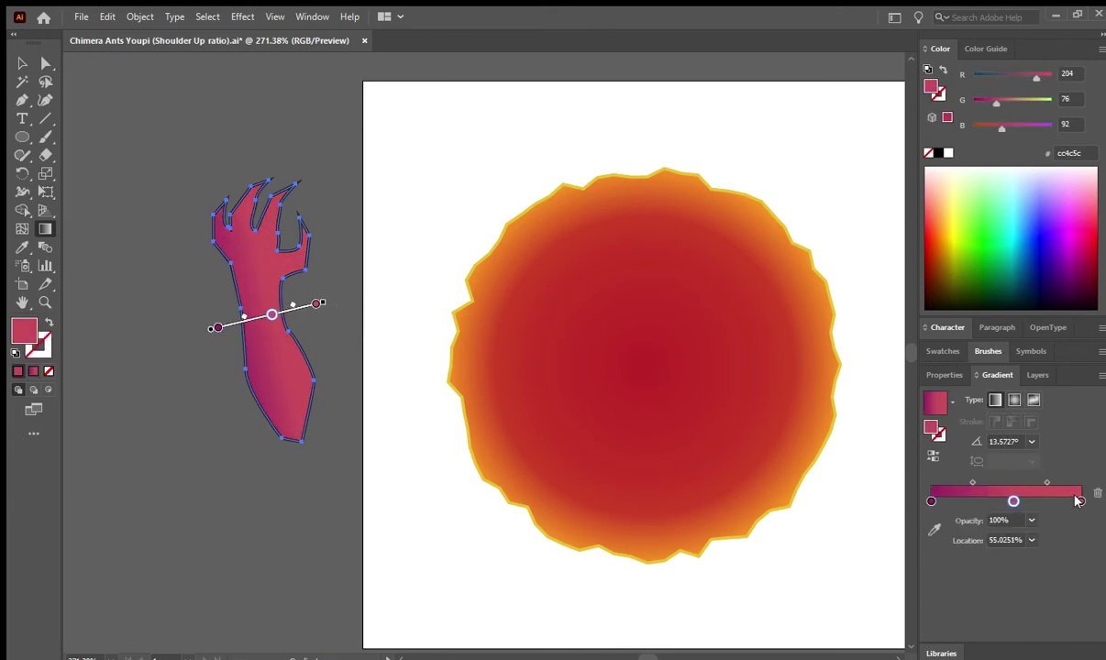
Outline the arm in dark maroon 7a1b38 and place it upright behind the top edge of the disc
{"action": "key", "text": "v"}
{"action": "left_click", "coordinate": [319, 365]}
{"action": "left_click", "coordinate": [275, 366]}
{"action": "left_click_drag", "start_coordinate": [275, 366], "coordinate": [550, 276]}
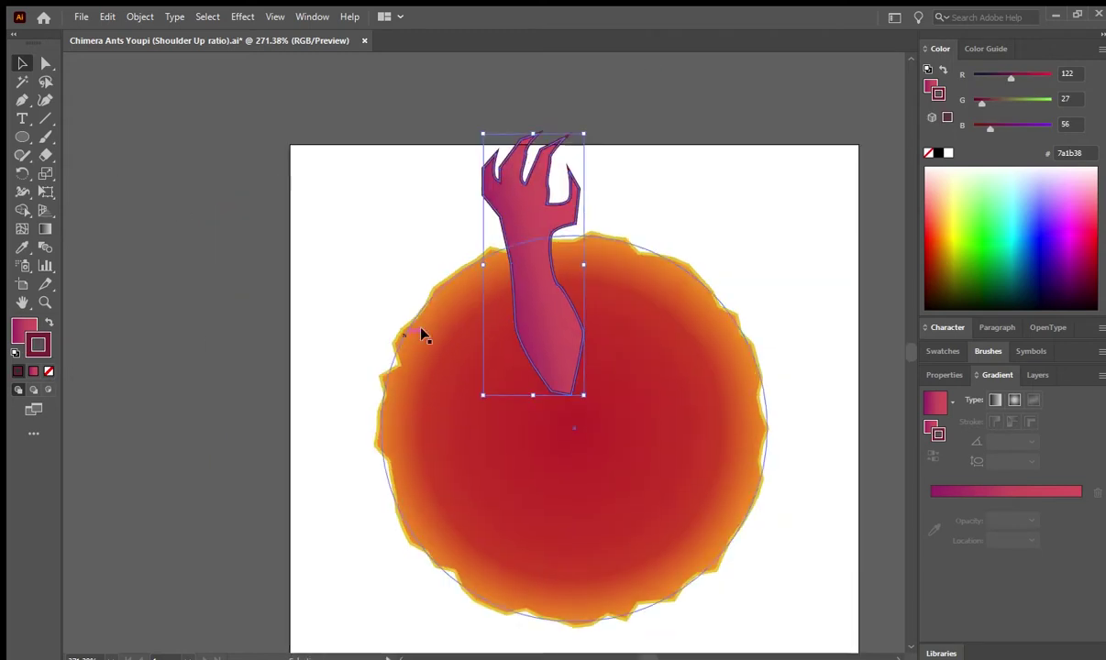
{"action": "mouse_move", "coordinate": [596, 124]}
{"action": "left_mouse_down"}
{"action": "mouse_move", "coordinate": [642, 80]}
{"action": "mouse_move", "coordinate": [518, 173]}
{"action": "left_mouse_up"}
{"action": "scroll", "coordinate": [645, 159], "scroll_direction": "up", "scroll_amount": 2}
{"action": "scroll", "coordinate": [645, 159], "scroll_direction": "up", "scroll_amount": 2}
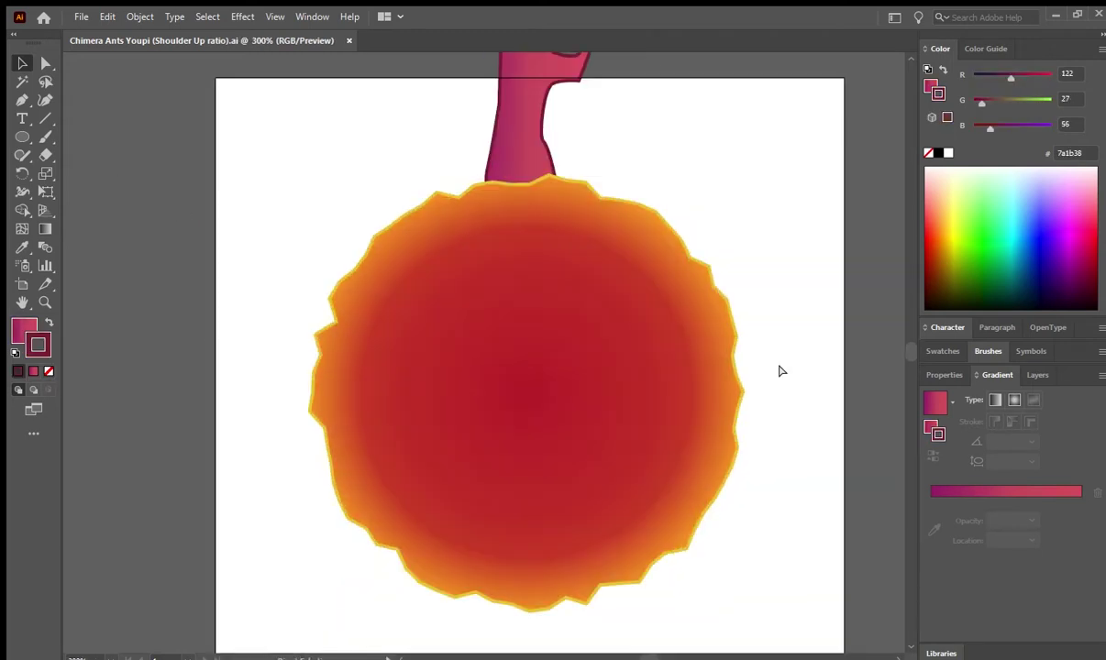
Rotate copies of the arm around the disc's center to form a full ring of clawed arms
{"action": "scroll", "coordinate": [777, 369], "scroll_direction": "down", "scroll_amount": 3}
{"action": "left_click", "coordinate": [24, 174]}
{"action": "left_click", "coordinate": [514, 373]}
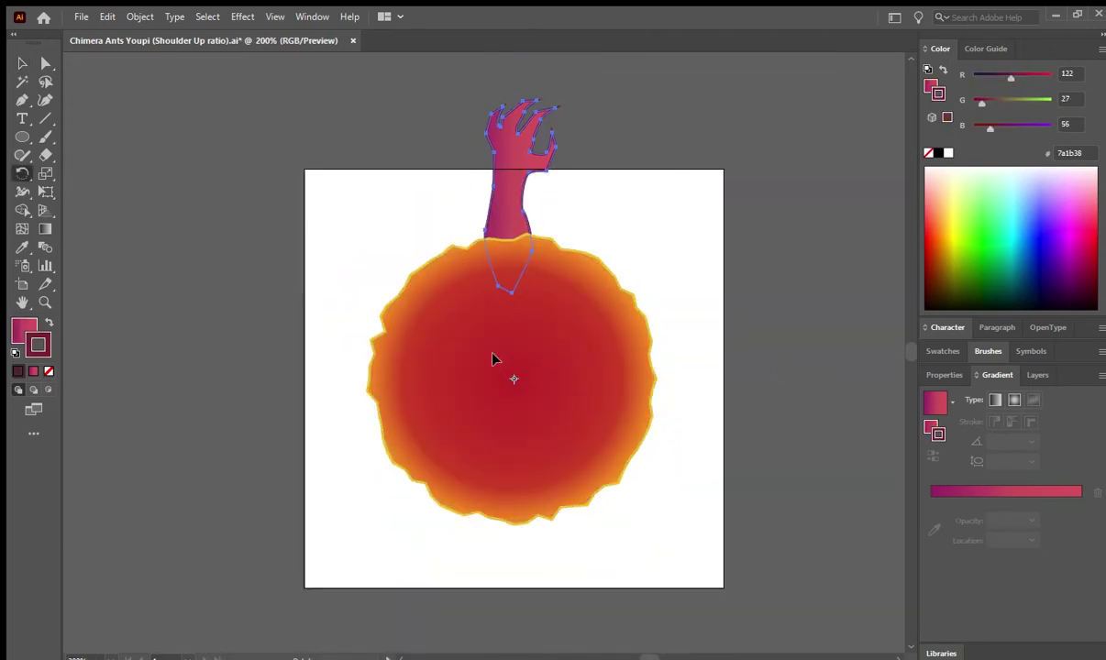
{"action": "left_click_drag", "start_coordinate": [222, 387], "coordinate": [529, 374]}
{"action": "key", "text": "ctrl+r"}
{"action": "left_click_drag", "start_coordinate": [261, 331], "coordinate": [205, 403]}
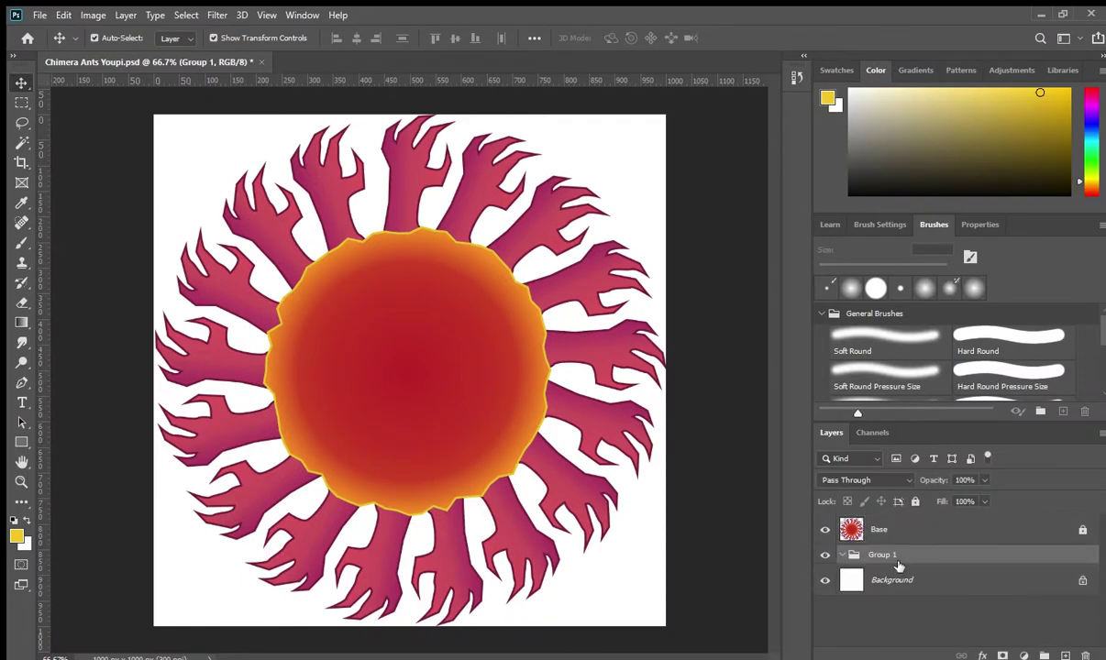
In Photoshop, ungroup Group 1 and fill the transparent Background layer with a diagonal radial gradient from yellow to dark red
{"action": "key", "text": "ctrl+shift+g"}
{"action": "key", "text": "g"}
{"action": "key", "text": "i"}
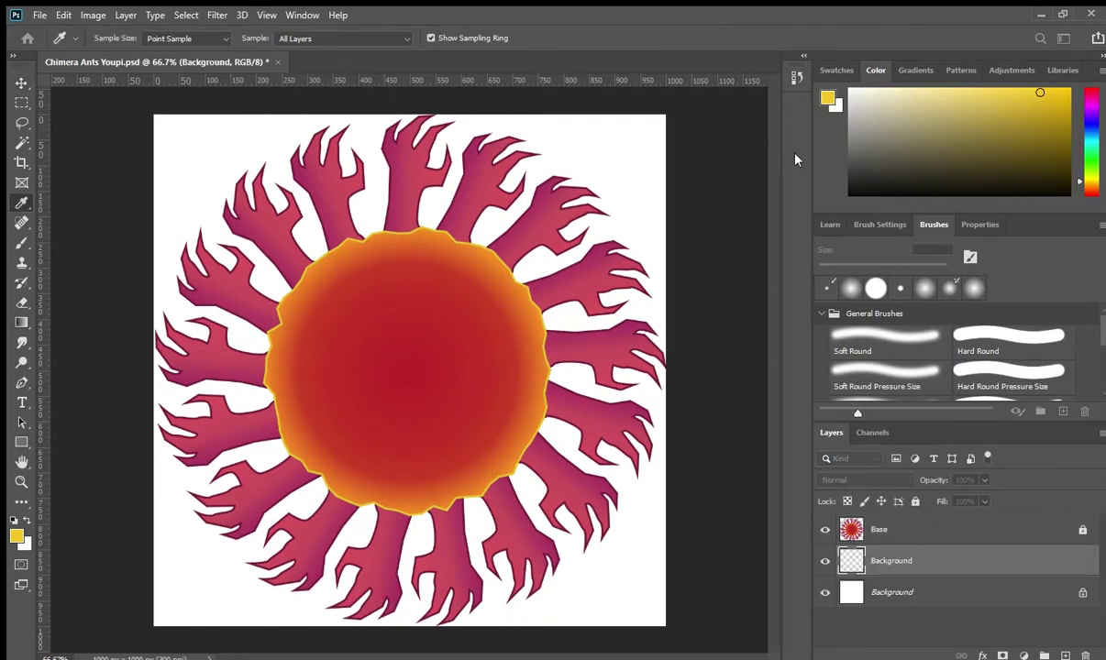
{"action": "key", "text": "g"}
{"action": "left_click_drag", "start_coordinate": [160, 119], "coordinate": [655, 619]}
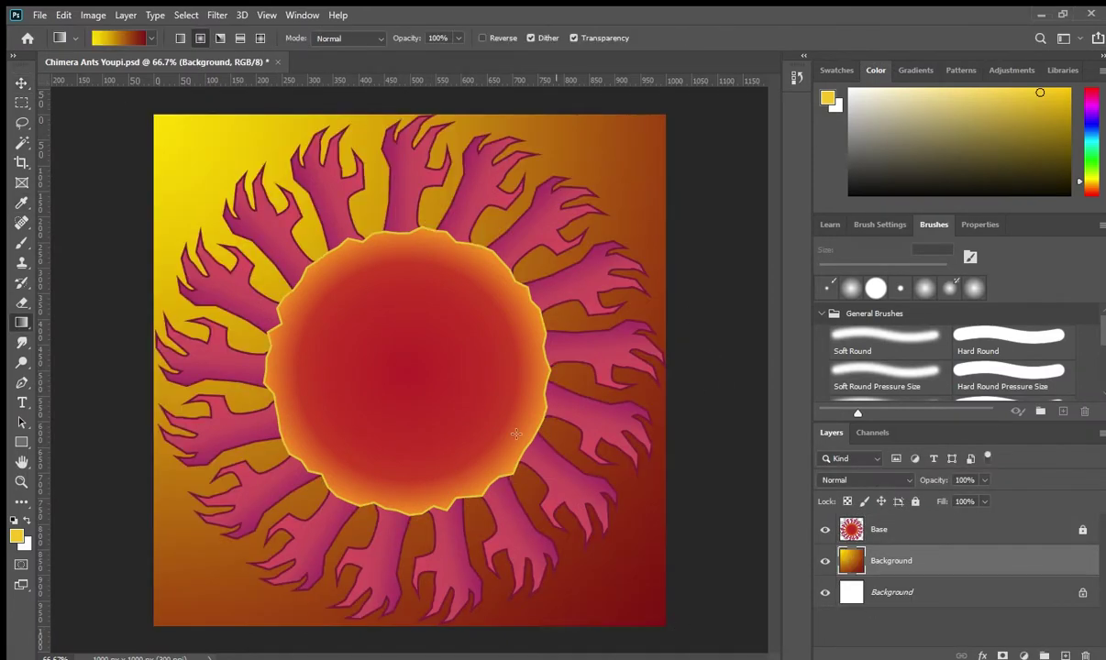
Refill the Background layer with a multi-stop radial gradient of yellow, cream and dark red bands from the disc's upper-left edge
{"action": "key", "text": "i"}
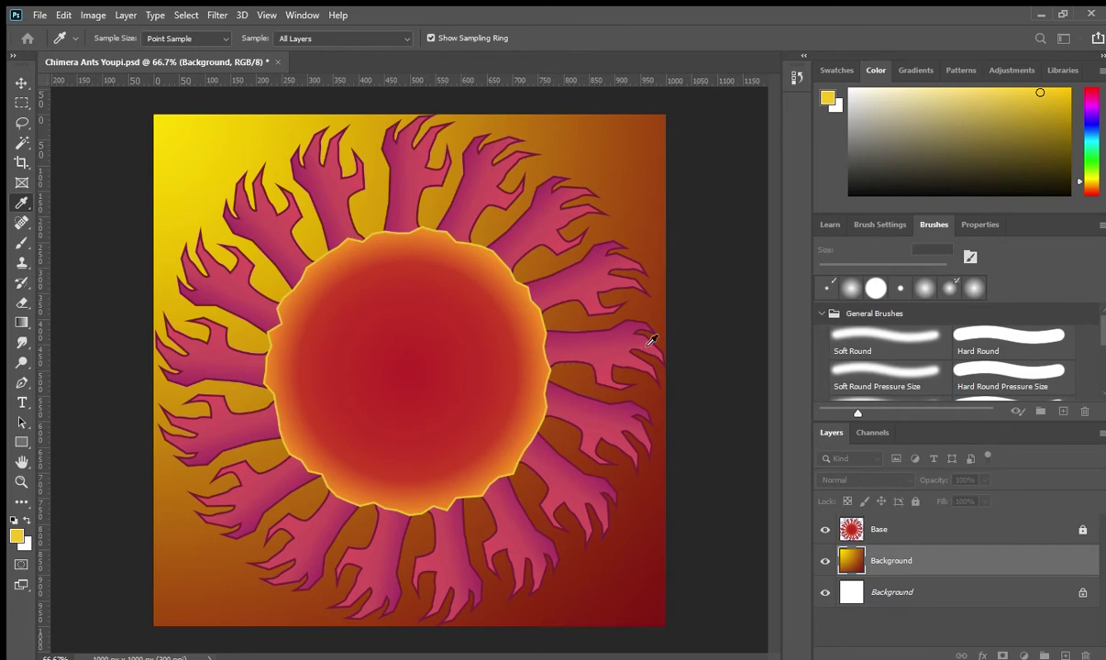
{"action": "key", "text": "g"}
{"action": "mouse_move", "coordinate": [299, 259]}
{"action": "left_mouse_down"}
{"action": "mouse_move", "coordinate": [558, 554]}
{"action": "mouse_move", "coordinate": [636, 549]}
{"action": "left_mouse_up"}
{"action": "left_click_drag", "start_coordinate": [568, 591], "coordinate": [340, 316]}
{"action": "left_click_drag", "start_coordinate": [299, 260], "coordinate": [558, 554]}
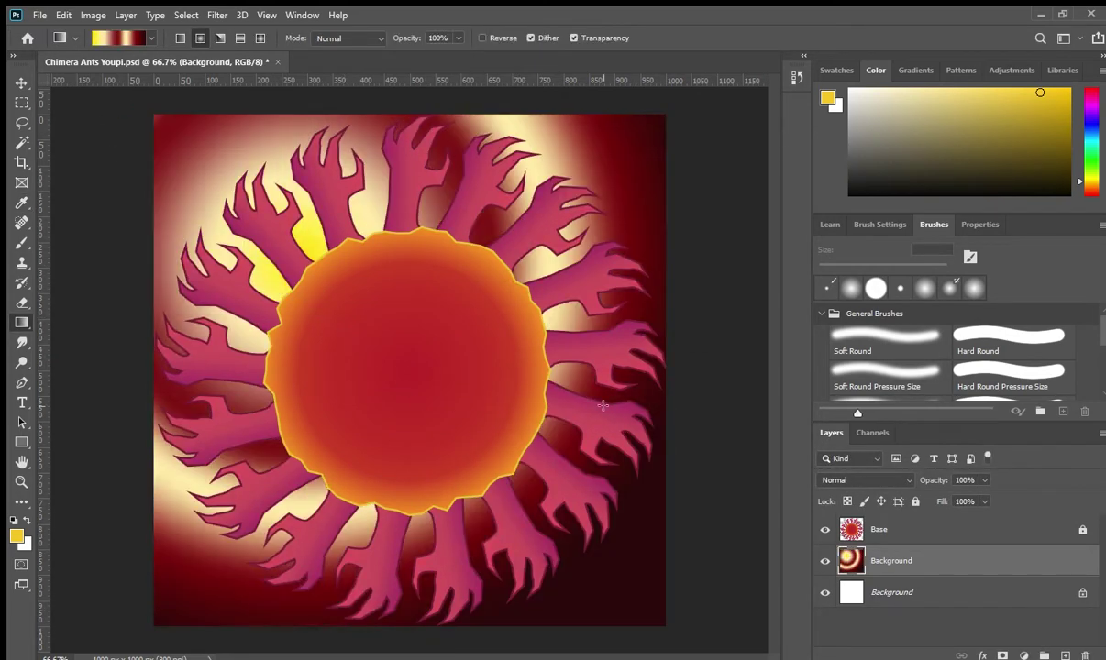
Hide the Base artwork, smudge the Background layer's color bands outward into flame-like streaks, and show Base again
{"action": "left_click", "coordinate": [825, 529]}
{"action": "left_click", "coordinate": [824, 529]}
{"action": "left_click", "coordinate": [825, 529]}
{"action": "mouse_move", "coordinate": [238, 303]}
{"action": "left_mouse_down"}
{"action": "mouse_move", "coordinate": [272, 197]}
{"action": "mouse_move", "coordinate": [512, 321]}
{"action": "mouse_move", "coordinate": [210, 206]}
{"action": "left_mouse_up"}
{"action": "left_click", "coordinate": [824, 529]}
Reposition the Background artwork, smudge its streaks out to the canvas edges, and undo the latest changes
{"action": "key", "text": "v"}
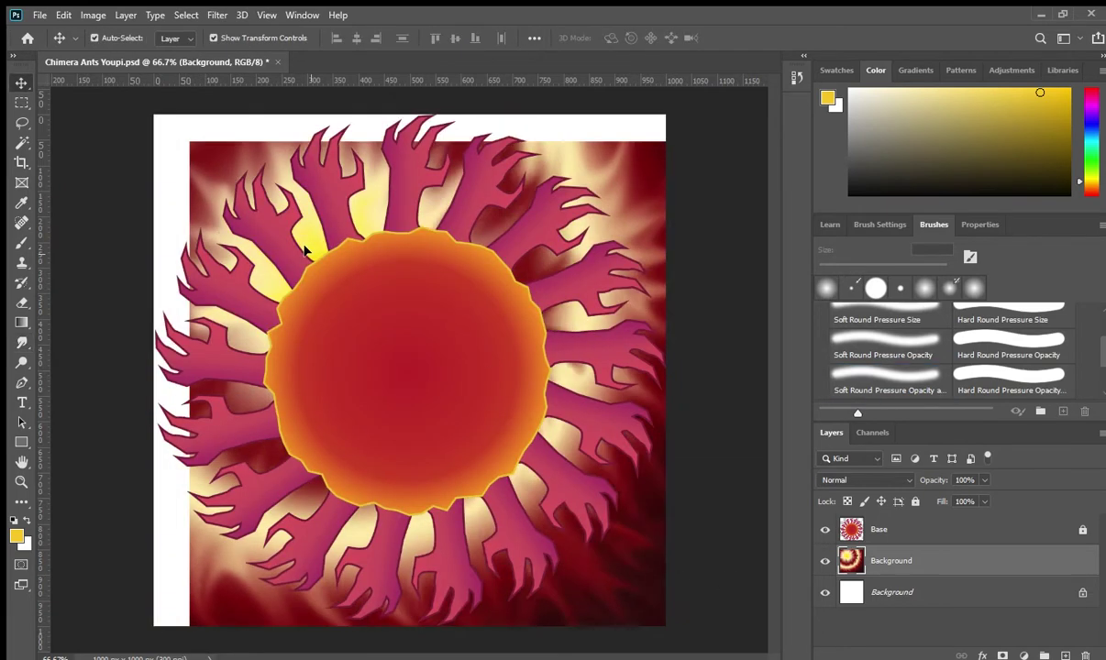
{"action": "left_click", "coordinate": [22, 342]}
{"action": "mouse_move", "coordinate": [699, 526]}
{"action": "left_mouse_down"}
{"action": "mouse_move", "coordinate": [457, 248]}
{"action": "mouse_move", "coordinate": [190, 118]}
{"action": "mouse_move", "coordinate": [375, 307]}
{"action": "mouse_move", "coordinate": [532, 408]}
{"action": "mouse_move", "coordinate": [192, 513]}
{"action": "mouse_move", "coordinate": [495, 275]}
{"action": "mouse_move", "coordinate": [476, 107]}
{"action": "left_mouse_up"}
{"action": "key", "text": "ctrl+z"}
{"action": "key", "text": "ctrl+z"}
{"action": "key", "text": "ctrl+z"}
{"action": "key", "text": "ctrl+z"}
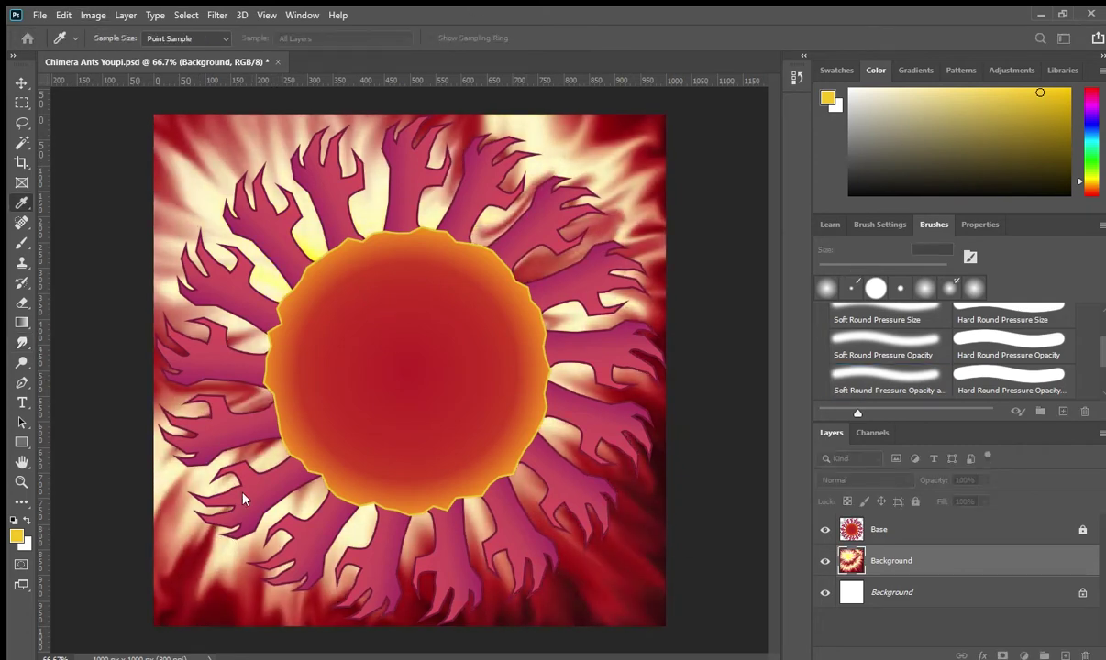
{"action": "key", "text": "ctrl+z"}
{"action": "key", "text": "ctrl+z"}
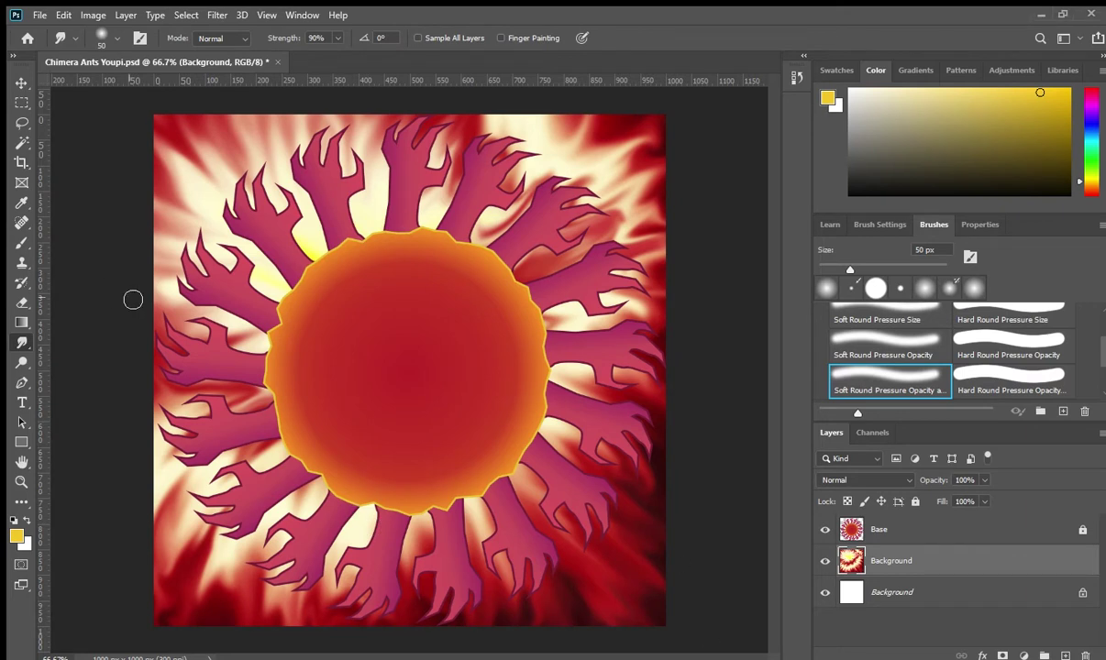
Paint off-white patches near the canvas corners on a new layer above Background and smudge them into wisps at 90% strength
{"action": "key", "text": "b"}
{"action": "key", "text": "ctrl+shift+alt+n"}
{"action": "left_click_drag", "start_coordinate": [576, 554], "coordinate": [599, 576]}
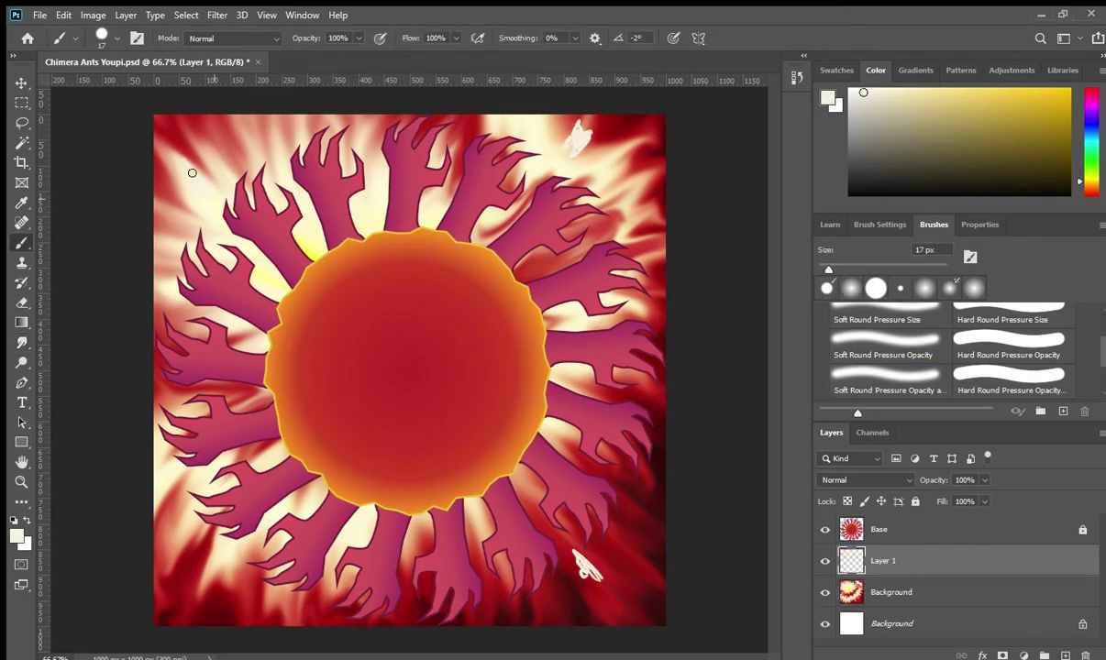
{"action": "key", "text": "r"}
{"action": "left_click_drag", "start_coordinate": [595, 156], "coordinate": [568, 220]}
{"action": "mouse_move", "coordinate": [573, 541]}
{"action": "left_mouse_down"}
{"action": "mouse_move", "coordinate": [640, 602]}
{"action": "mouse_move", "coordinate": [592, 574]}
{"action": "mouse_move", "coordinate": [645, 497]}
{"action": "left_mouse_up"}
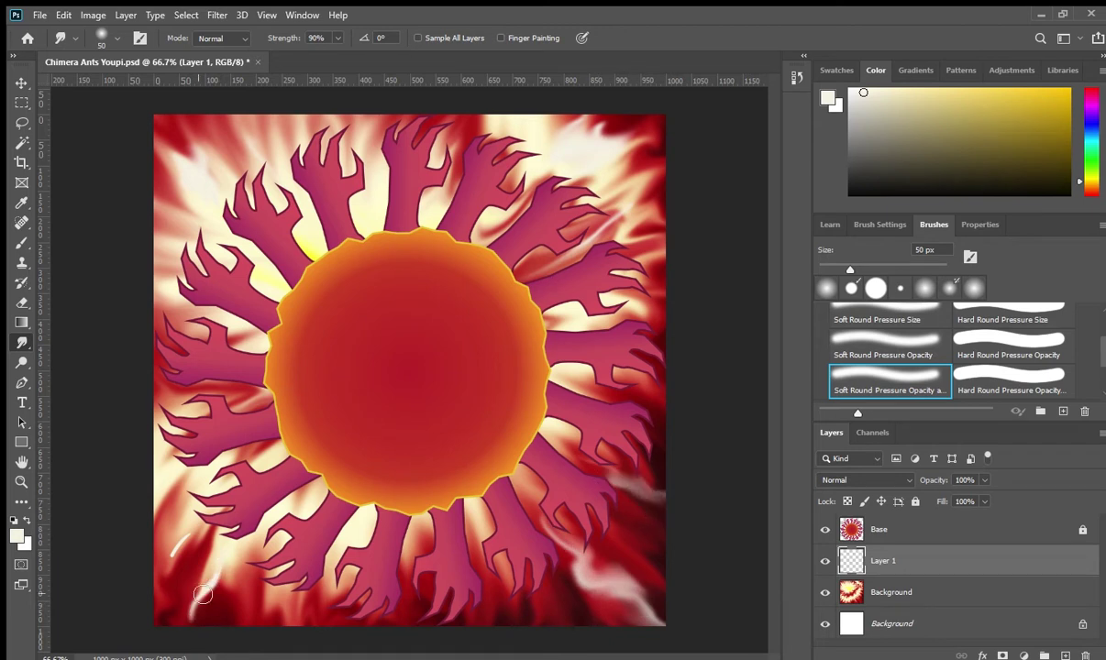
Paint dark red shadows between the arms near the disc on another new layer and smudge them outward with a 50 px brush
{"action": "key", "text": "b"}
{"action": "key", "text": "ctrl+shift+alt+n"}
{"action": "left_click_drag", "start_coordinate": [501, 220], "coordinate": [480, 240]}
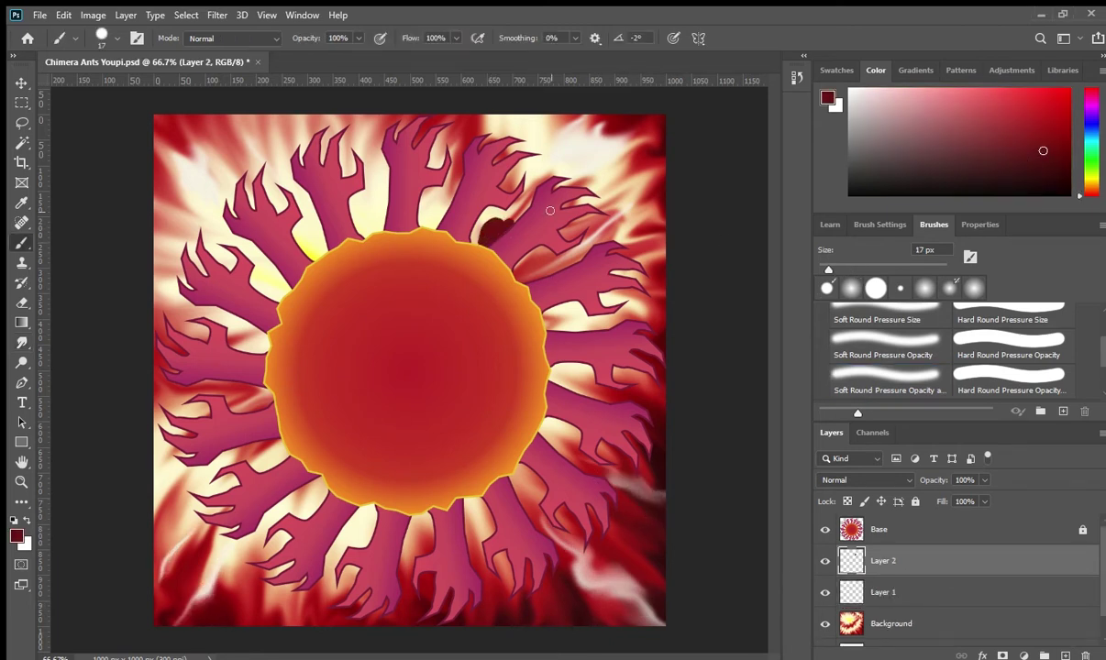
{"action": "key", "text": "r"}
{"action": "left_click_drag", "start_coordinate": [486, 229], "coordinate": [458, 206]}
{"action": "left_click_drag", "start_coordinate": [307, 243], "coordinate": [327, 239]}
{"action": "left_click_drag", "start_coordinate": [268, 280], "coordinate": [247, 321]}
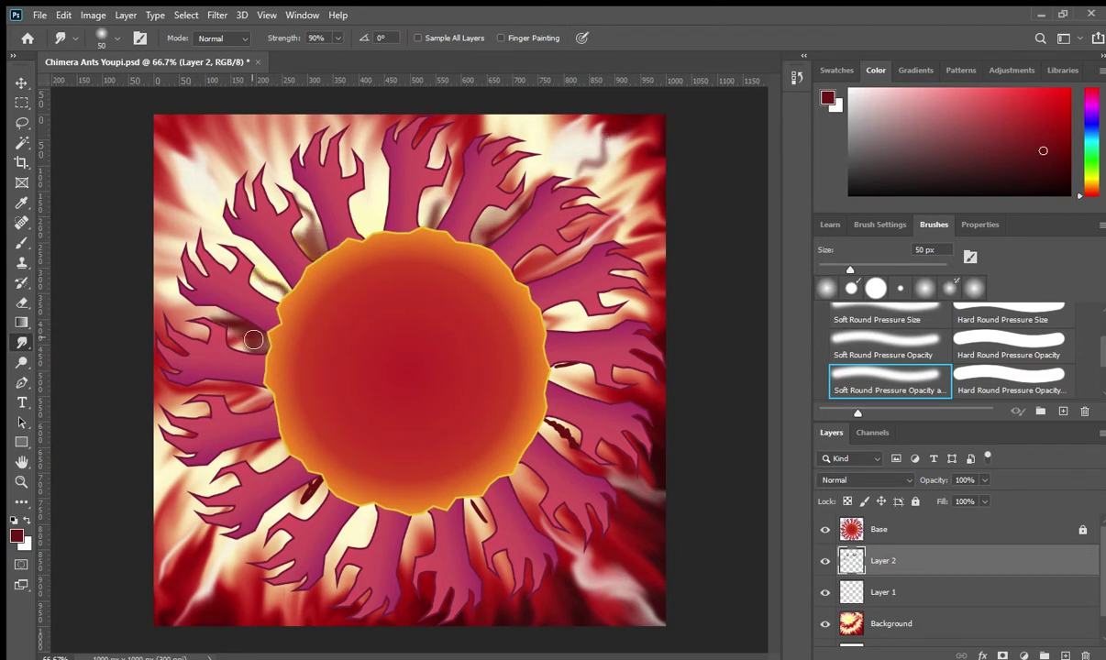
{"action": "left_click_drag", "start_coordinate": [312, 485], "coordinate": [265, 541]}
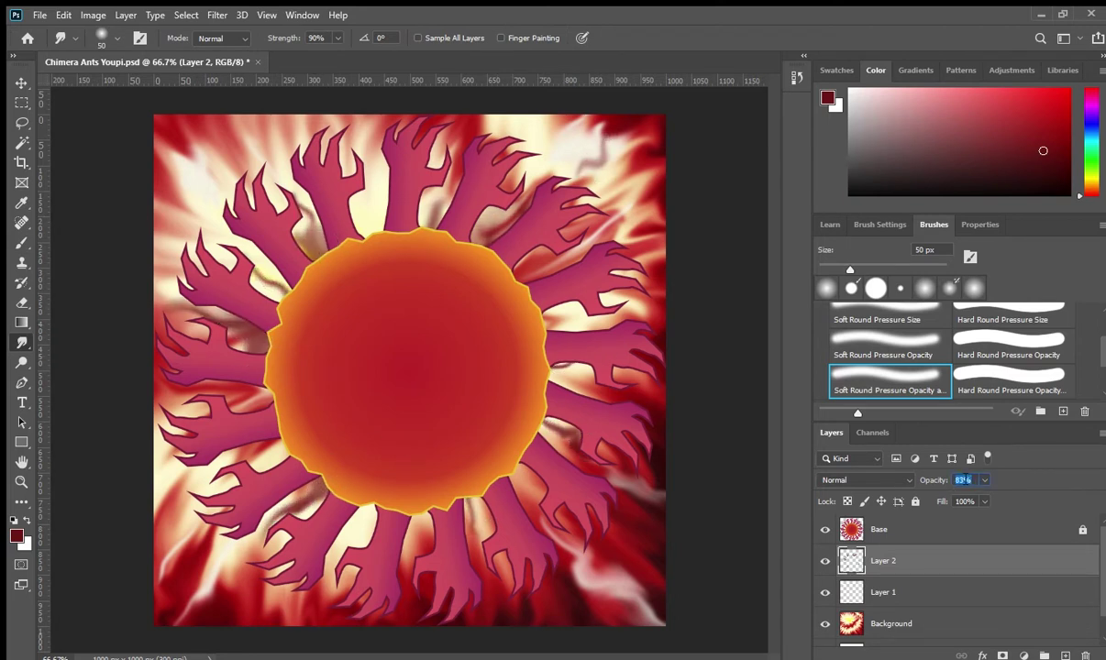
Organize the layers into groups named "Background" and "line art", and name the sketch layer above Base "Rough"
{"action": "key", "text": "ctrl+g"}
{"action": "double_click", "coordinate": [883, 555]}
{"action": "type", "text": "Background"}
{"action": "key", "text": "Return"}
{"action": "left_click", "coordinate": [908, 529], "text": "shift"}
{"action": "key", "text": "ctrl+g"}
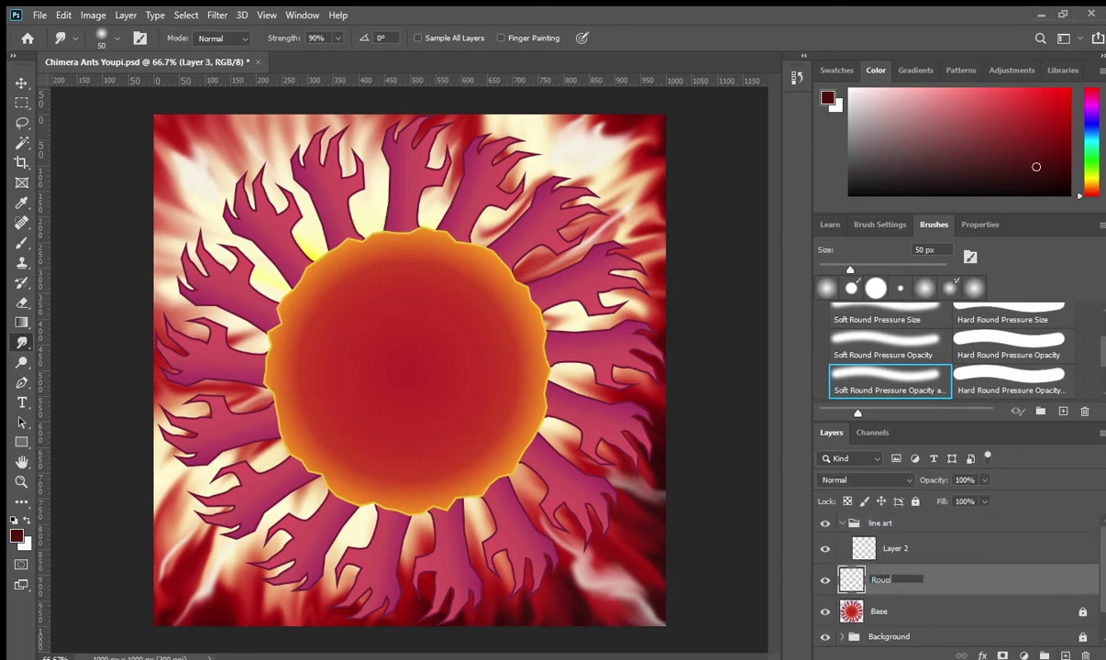
{"action": "type", "text": "Rough"}
{"action": "key", "text": "Return"}
Sketch a bald head with center guides, angular jaw, ears, narrow eyes, nose and toothed grin using a dark red 6 px brush
{"action": "key", "text": "b"}
{"action": "key", "text": "ctrl+plus"}
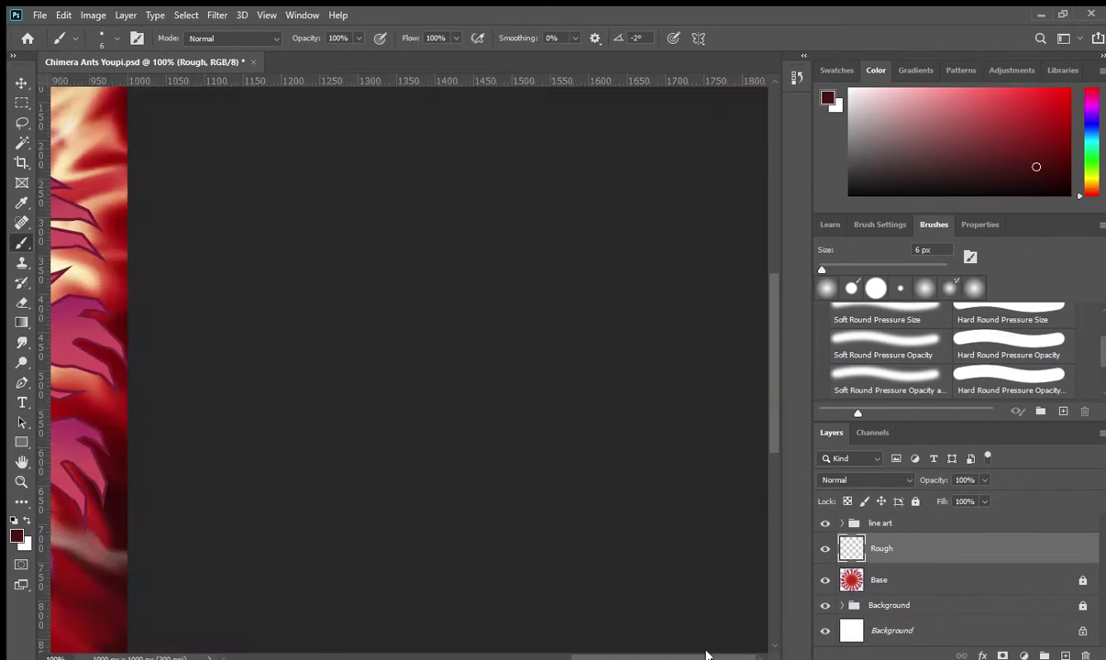
{"action": "left_click_drag", "start_coordinate": [383, 488], "coordinate": [377, 286]}
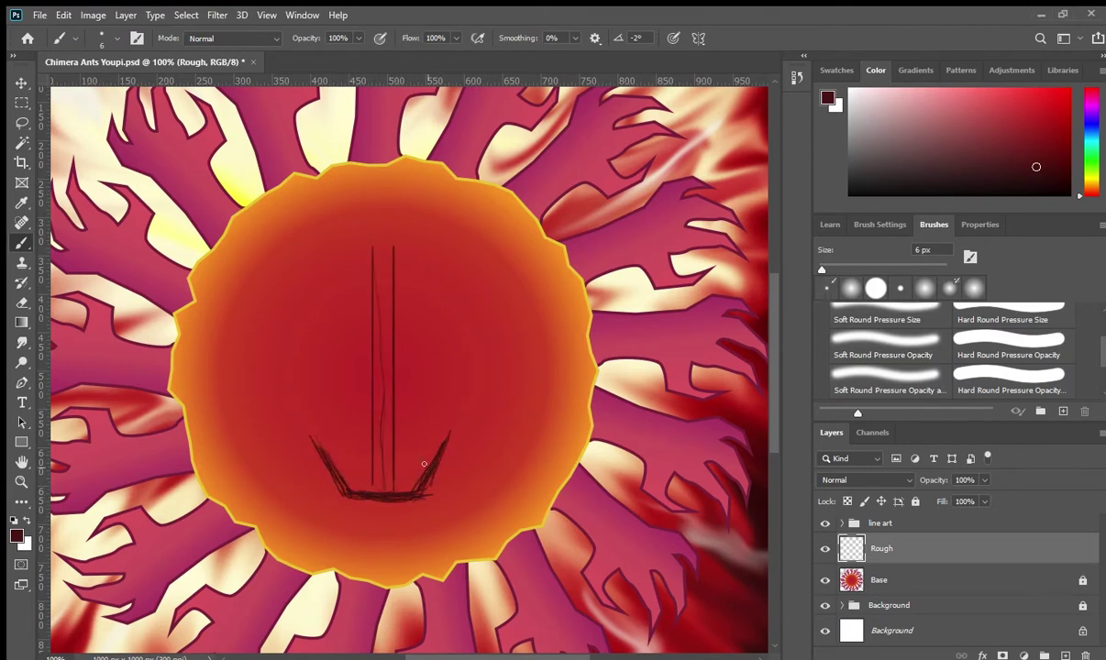
{"action": "mouse_move", "coordinate": [290, 425]}
{"action": "left_mouse_down"}
{"action": "mouse_move", "coordinate": [454, 347]}
{"action": "mouse_move", "coordinate": [431, 422]}
{"action": "left_mouse_up"}
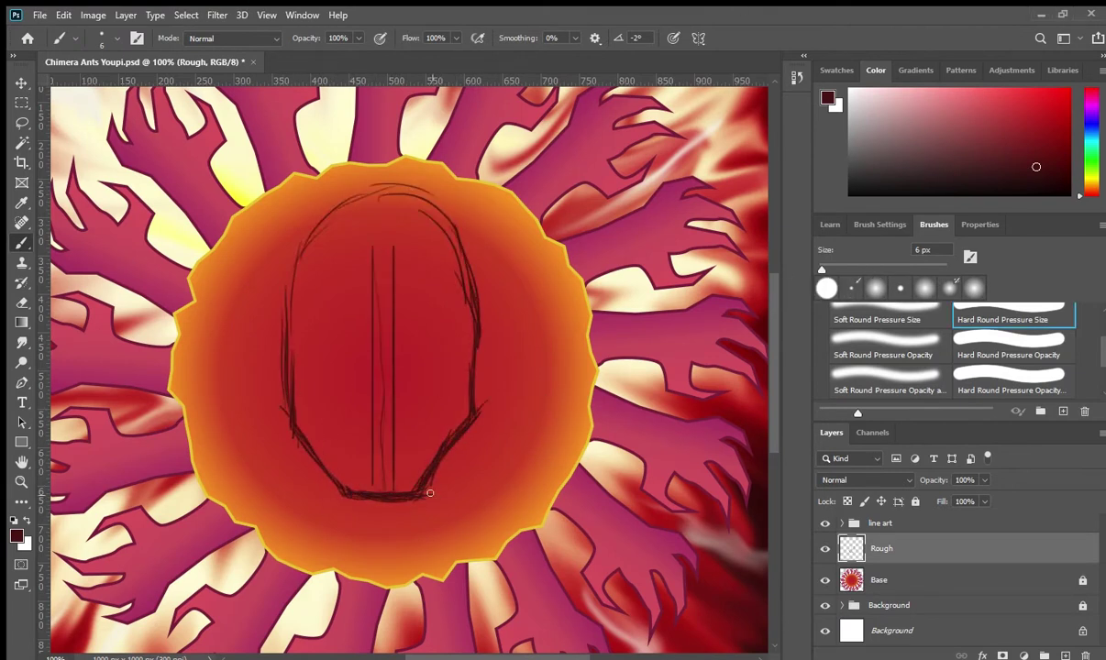
{"action": "left_click_drag", "start_coordinate": [266, 357], "coordinate": [428, 183]}
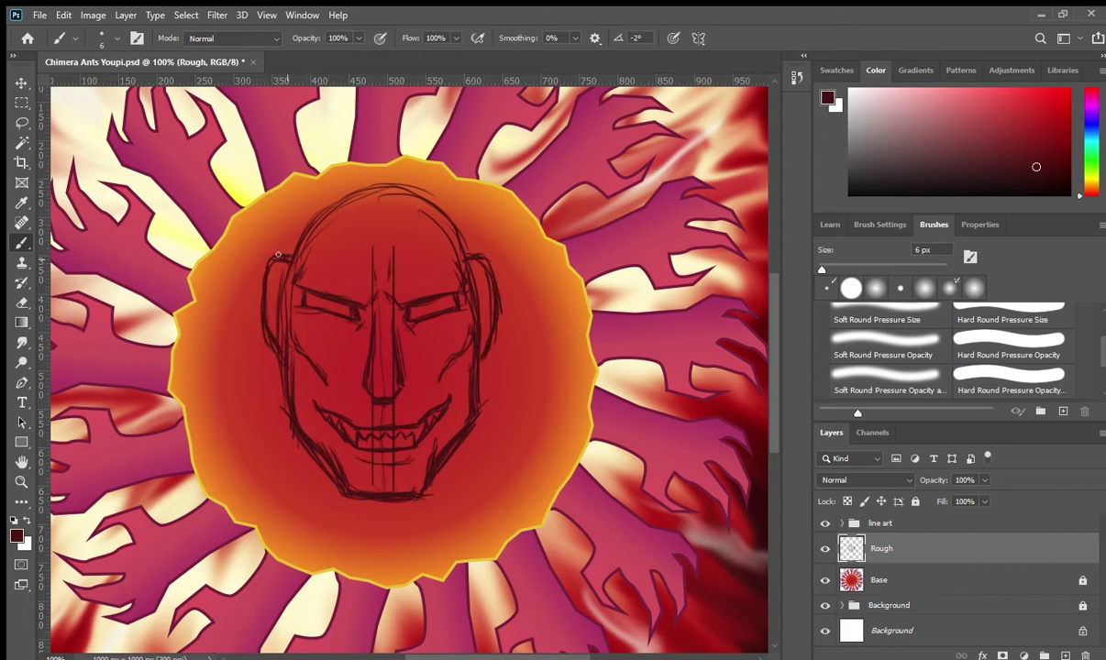
Scale the head sketch down to about 78% and center it on the disc
{"action": "key", "text": "ctrl+t"}
{"action": "left_click_drag", "start_coordinate": [259, 506], "coordinate": [292, 470]}
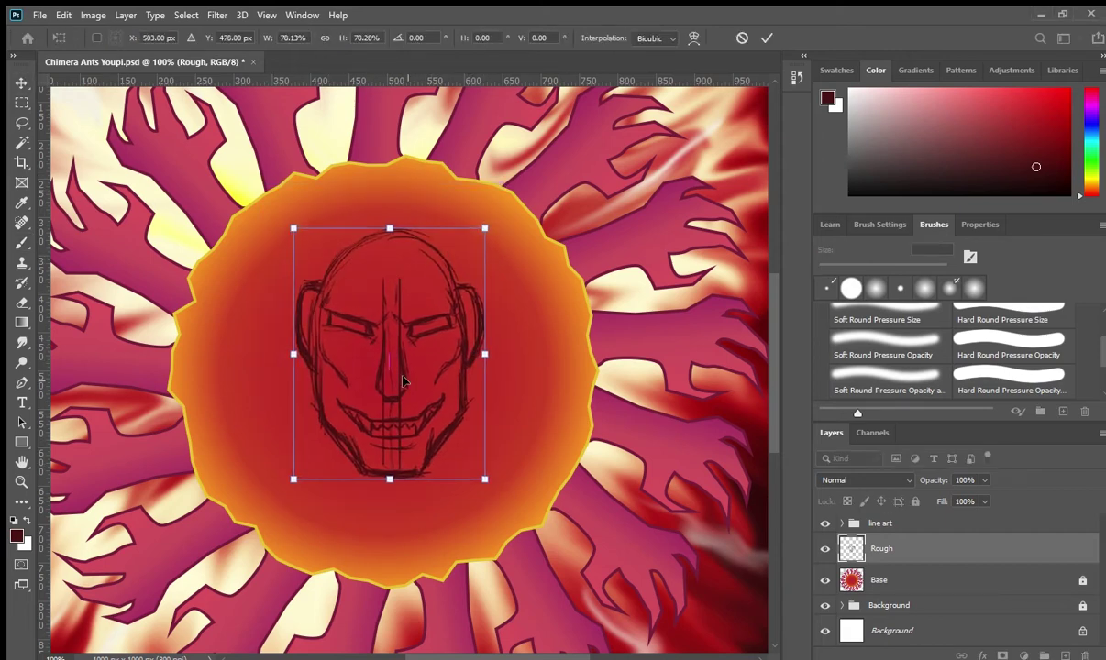
{"action": "key", "text": "Return"}
Clear the lower outlines of both eyes in the Rough sketch, keeping the slanted upper lids
{"action": "key", "text": "ctrl+plus"}
{"action": "key", "text": "ctrl+plus"}
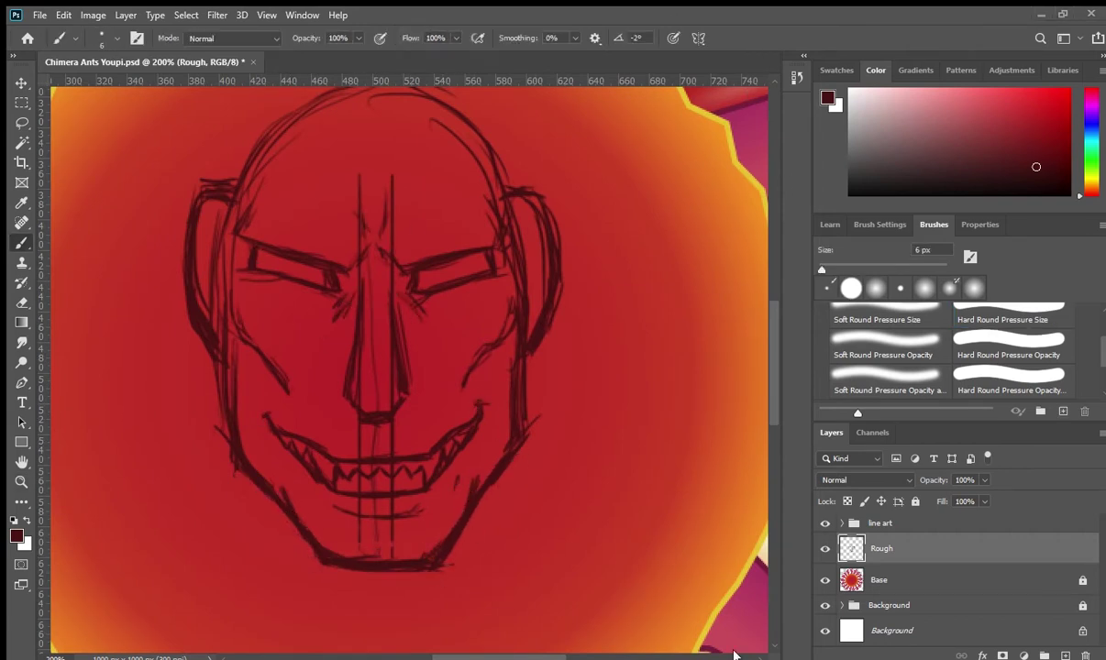
{"action": "mouse_move", "coordinate": [254, 249]}
{"action": "left_mouse_down"}
{"action": "mouse_move", "coordinate": [461, 271]}
{"action": "mouse_move", "coordinate": [476, 255]}
{"action": "left_mouse_up"}
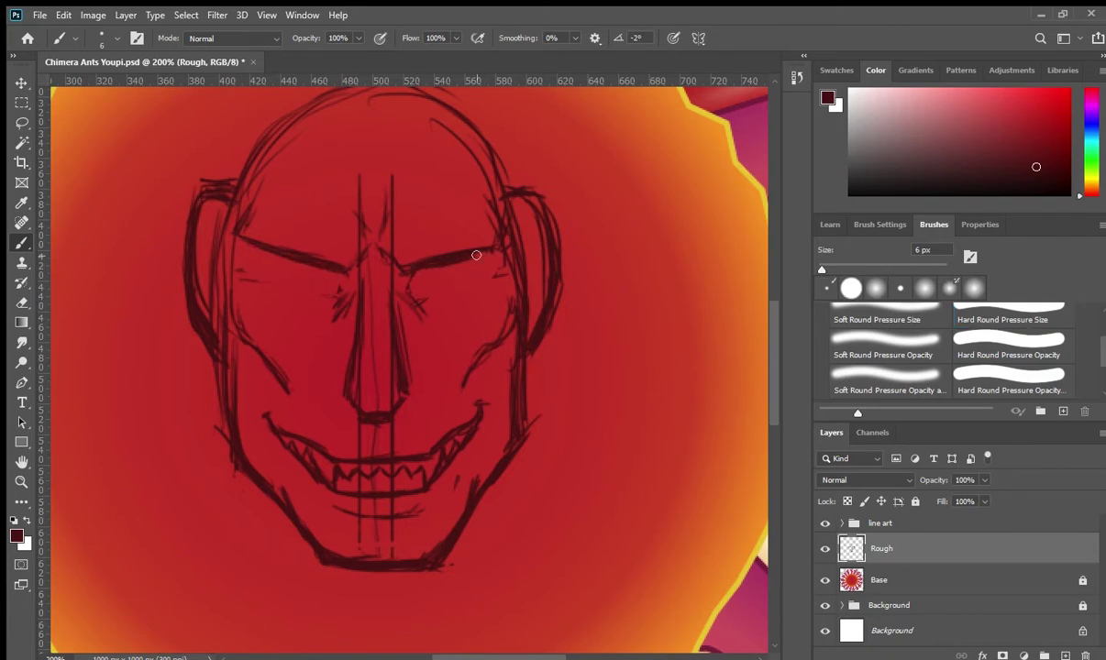
Redraw both eyes with curved lower lids under the slanted brows, using a lasso selection copied to a new layer
{"action": "key", "text": "l"}
{"action": "mouse_move", "coordinate": [240, 240]}
{"action": "left_mouse_down"}
{"action": "mouse_move", "coordinate": [292, 291]}
{"action": "mouse_move", "coordinate": [458, 262]}
{"action": "mouse_move", "coordinate": [495, 275]}
{"action": "left_mouse_up"}
{"action": "key", "text": "ctrl+j"}
{"action": "key", "text": "v"}
{"action": "left_click", "coordinate": [263, 161]}
{"action": "key", "text": "l"}
{"action": "key", "text": "b"}
{"action": "scroll", "coordinate": [409, 367], "scroll_direction": "up", "scroll_amount": 3}
{"action": "key", "text": "alt+bracketright"}
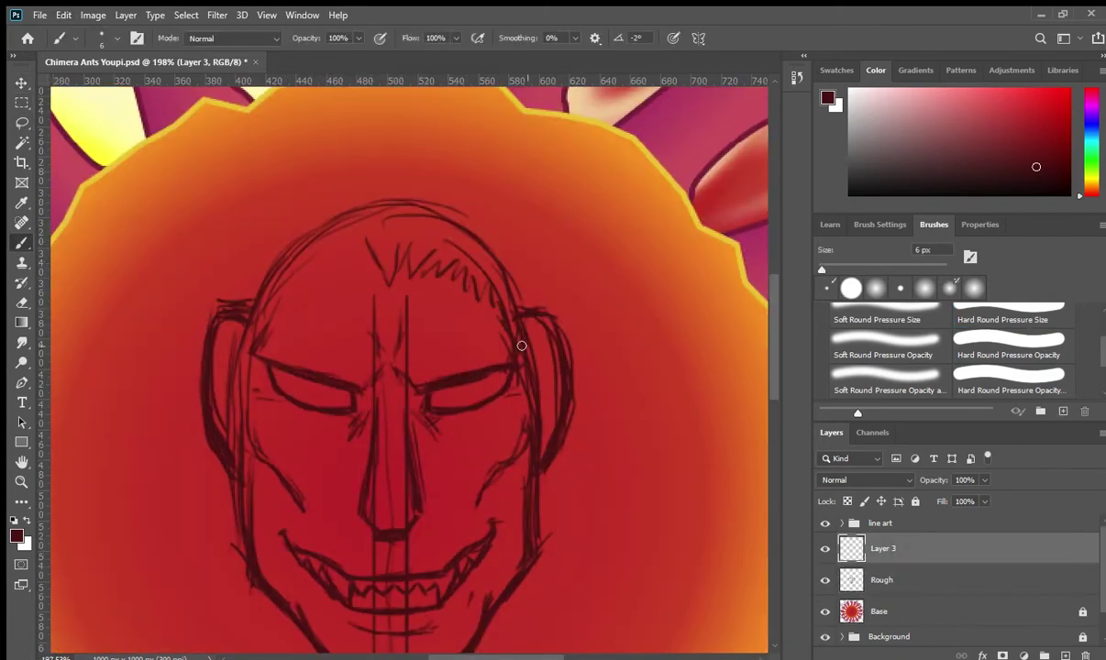
Sketch a jagged hairline, scribbled hair at the temples, inner-ear lines and round irises on Layer 3
{"action": "left_click_drag", "start_coordinate": [366, 241], "coordinate": [240, 307]}
{"action": "left_click_drag", "start_coordinate": [372, 237], "coordinate": [409, 262]}
{"action": "mouse_move", "coordinate": [229, 440]}
{"action": "left_mouse_down"}
{"action": "mouse_move", "coordinate": [237, 311]}
{"action": "mouse_move", "coordinate": [514, 275]}
{"action": "left_mouse_up"}
{"action": "mouse_move", "coordinate": [376, 147]}
{"action": "left_mouse_down"}
{"action": "mouse_move", "coordinate": [403, 254]}
{"action": "mouse_move", "coordinate": [390, 252]}
{"action": "left_mouse_up"}
{"action": "mouse_move", "coordinate": [266, 183]}
{"action": "left_mouse_down"}
{"action": "mouse_move", "coordinate": [244, 247]}
{"action": "mouse_move", "coordinate": [504, 137]}
{"action": "left_mouse_up"}
Replace the left eye's iris with a copy of the right eye's iris on a new layer, and deselect
{"action": "key", "text": "ctrl+plus"}
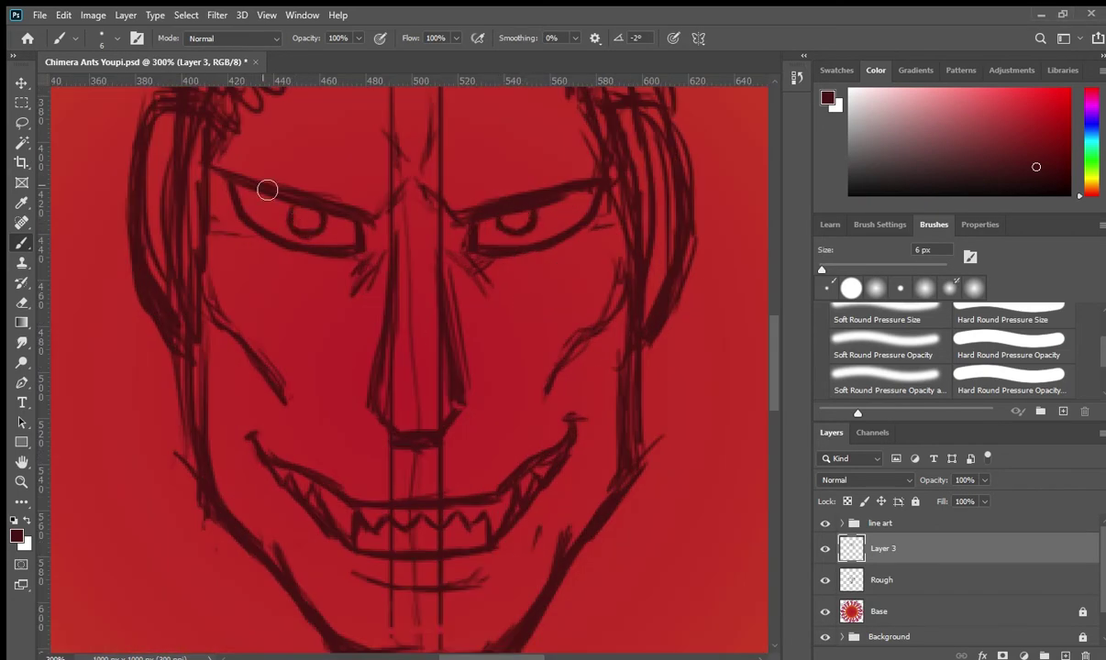
{"action": "key", "text": "ctrl+z"}
{"action": "key", "text": "l"}
{"action": "key", "text": "v"}
{"action": "left_click_drag", "start_coordinate": [536, 217], "coordinate": [316, 222]}
{"action": "key", "text": "ctrl+j"}
{"action": "key", "text": "ctrl+d"}
{"action": "key", "text": "m"}
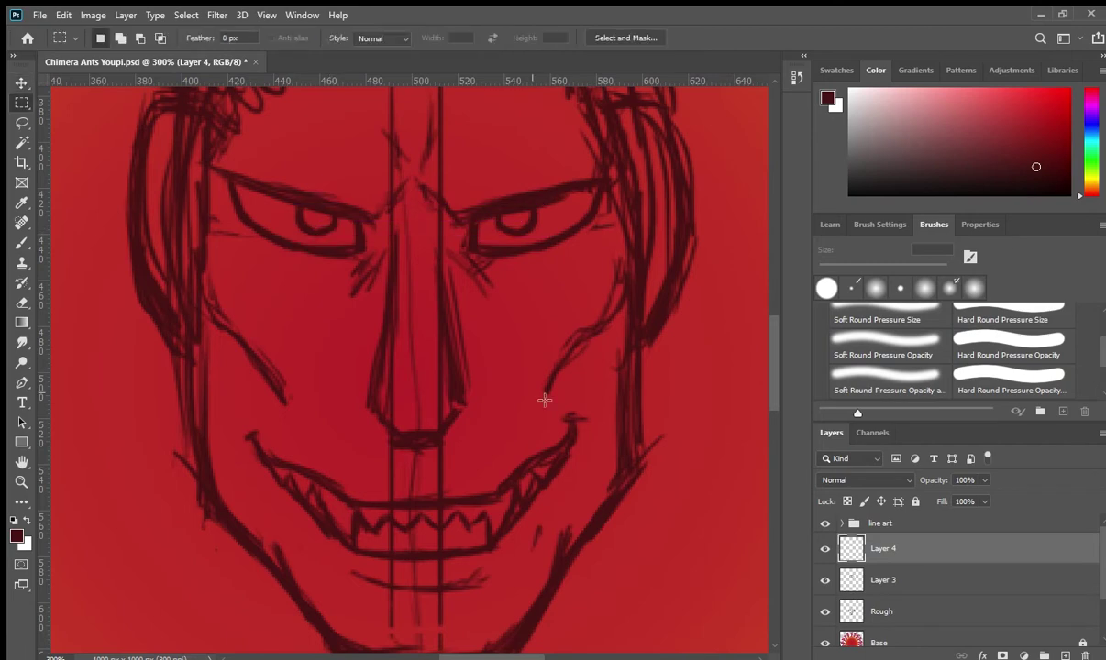
Sketch both sides of the thick neck below the jaw with layered brush strokes on Layer 4
{"action": "key", "text": "ctrl+minus"}
{"action": "key", "text": "b"}
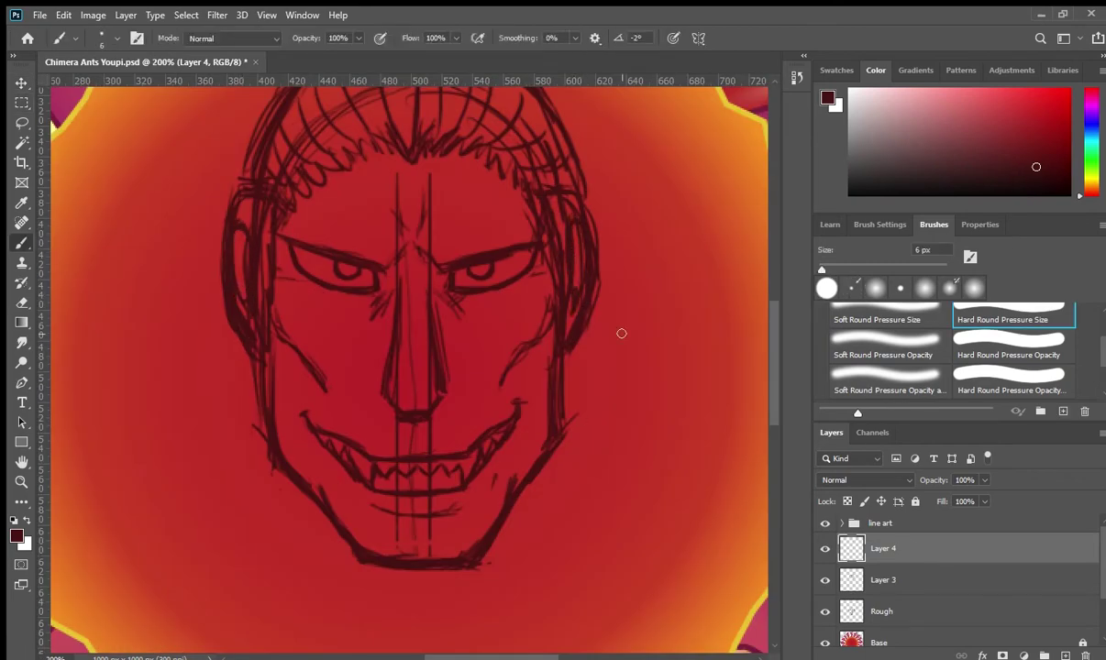
{"action": "left_click_drag", "start_coordinate": [459, 413], "coordinate": [507, 278]}
{"action": "left_click_drag", "start_coordinate": [302, 262], "coordinate": [295, 421]}
{"action": "left_click_drag", "start_coordinate": [587, 261], "coordinate": [556, 440]}
{"action": "left_click_drag", "start_coordinate": [312, 353], "coordinate": [339, 490]}
{"action": "left_click_drag", "start_coordinate": [583, 353], "coordinate": [579, 484]}
Sketch the sloping trapezius lines from both sides of the neck toward the shoulders, undoing surplus strokes
{"action": "left_click_drag", "start_coordinate": [613, 275], "coordinate": [655, 332]}
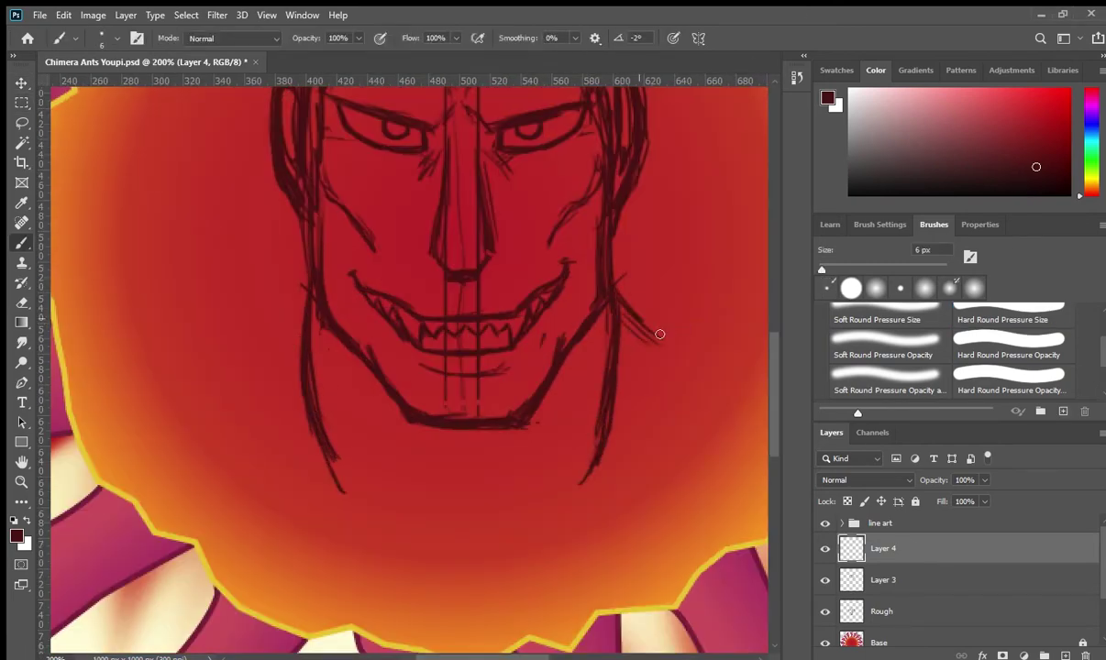
{"action": "left_click_drag", "start_coordinate": [304, 266], "coordinate": [188, 390]}
{"action": "left_click_drag", "start_coordinate": [613, 275], "coordinate": [752, 369]}
{"action": "left_click_drag", "start_coordinate": [292, 275], "coordinate": [183, 394]}
{"action": "left_click_drag", "start_coordinate": [616, 286], "coordinate": [756, 371]}
{"action": "left_click_drag", "start_coordinate": [294, 266], "coordinate": [209, 371]}
{"action": "key", "text": "ctrl+z"}
{"action": "key", "text": "ctrl+z"}
Sketch the collarbones at the base of the neck and faint tendon lines inside it
{"action": "left_click_drag", "start_coordinate": [413, 486], "coordinate": [468, 472]}
{"action": "left_click_drag", "start_coordinate": [514, 500], "coordinate": [587, 481]}
{"action": "left_click_drag", "start_coordinate": [238, 445], "coordinate": [390, 500]}
{"action": "left_click_drag", "start_coordinate": [486, 504], "coordinate": [547, 458]}
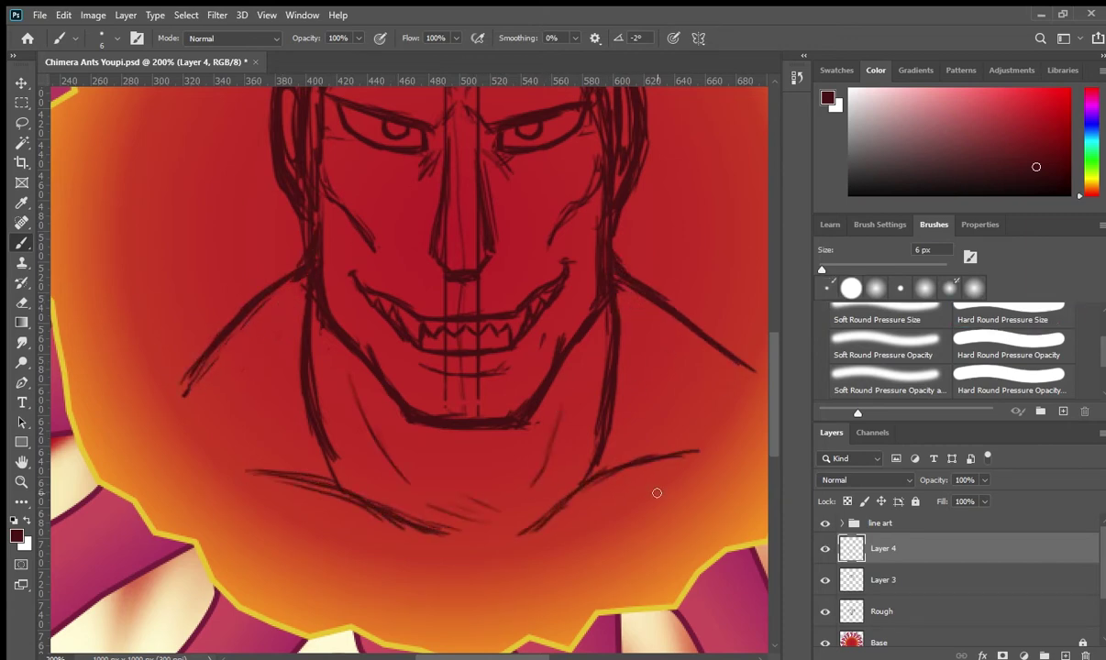
Sketch the rounded shoulder contours at the outer ends of the trapezius lines, reaching the disc's edge on both sides
{"action": "scroll", "coordinate": [679, 477], "scroll_direction": "down", "scroll_amount": 2}
{"action": "left_click_drag", "start_coordinate": [581, 285], "coordinate": [666, 370]}
{"action": "scroll", "coordinate": [602, 291], "scroll_direction": "down", "scroll_amount": 2}
{"action": "key", "text": "ctrl+plus"}
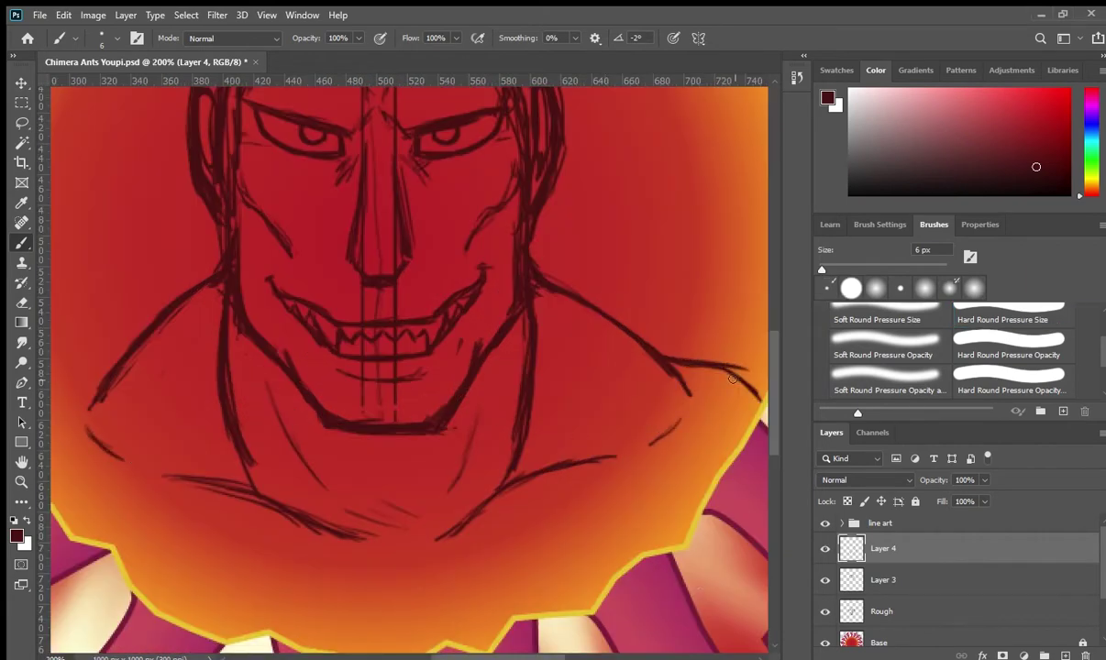
{"action": "scroll", "coordinate": [656, 355], "scroll_direction": "right", "scroll_amount": 3}
{"action": "key", "text": "ctrl+shift+alt+n"}
{"action": "mouse_move", "coordinate": [563, 344]}
{"action": "left_mouse_down"}
{"action": "mouse_move", "coordinate": [679, 361]}
{"action": "mouse_move", "coordinate": [290, 363]}
{"action": "left_mouse_up"}
Merge the separate face and body sketch layers into the single Rough layer
{"action": "scroll", "coordinate": [642, 358], "scroll_direction": "down", "scroll_amount": 1}
{"action": "key", "text": "v"}
{"action": "scroll", "coordinate": [291, 363], "scroll_direction": "left", "scroll_amount": 3}
{"action": "scroll", "coordinate": [336, 367], "scroll_direction": "down", "scroll_amount": 2}
{"action": "left_click", "coordinate": [881, 603], "text": "shift"}
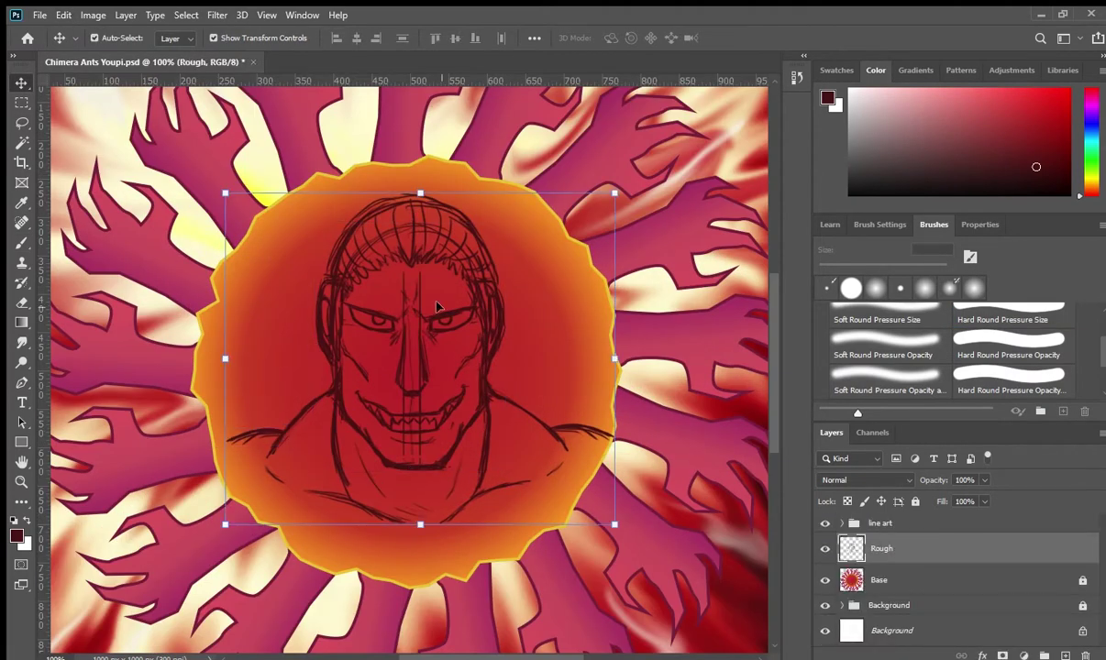
Try a short vertical centre line on the lower chest of the Rough sketch
{"action": "key", "text": "b"}
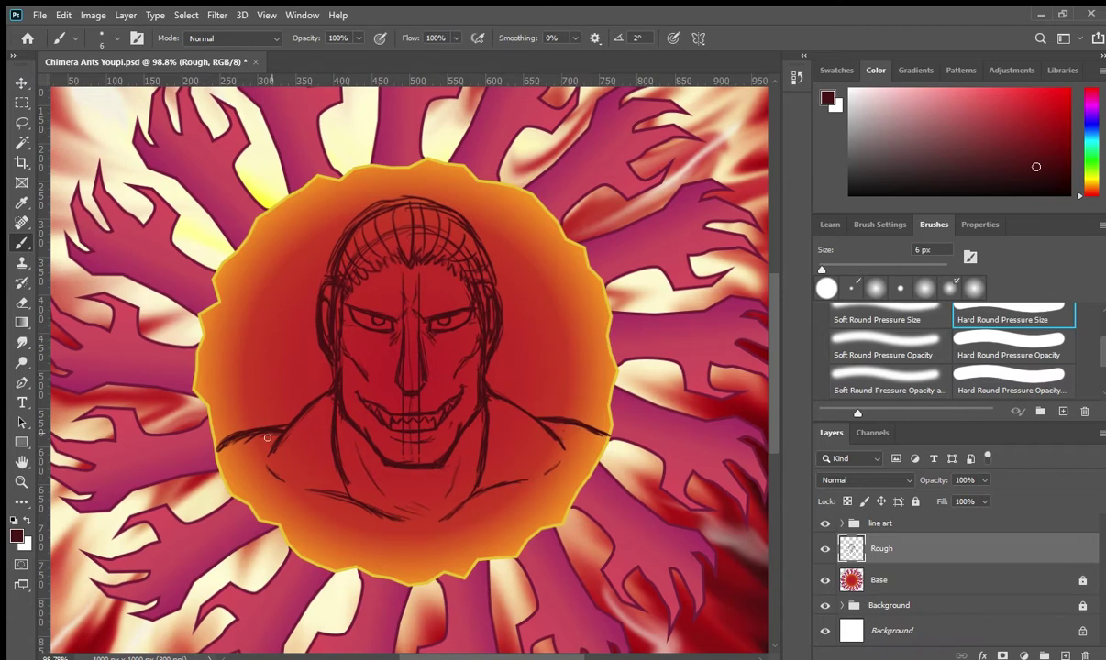
{"action": "mouse_move", "coordinate": [317, 493]}
{"action": "left_mouse_down"}
{"action": "mouse_move", "coordinate": [394, 518]}
{"action": "mouse_move", "coordinate": [427, 578]}
{"action": "left_mouse_up"}
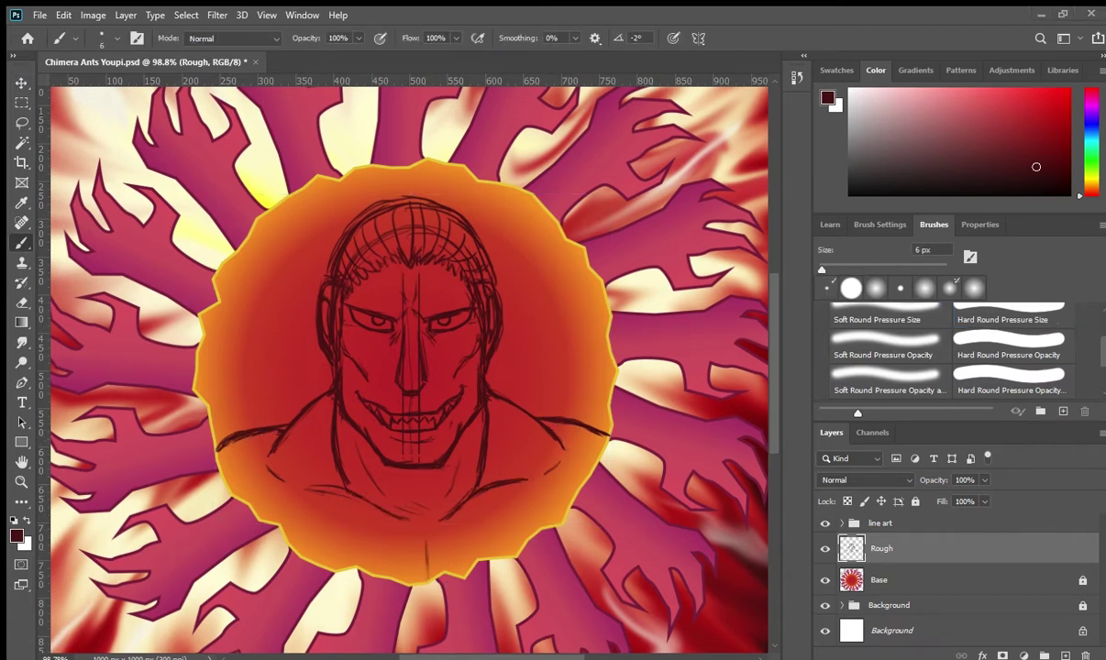
{"action": "key", "text": "period"}
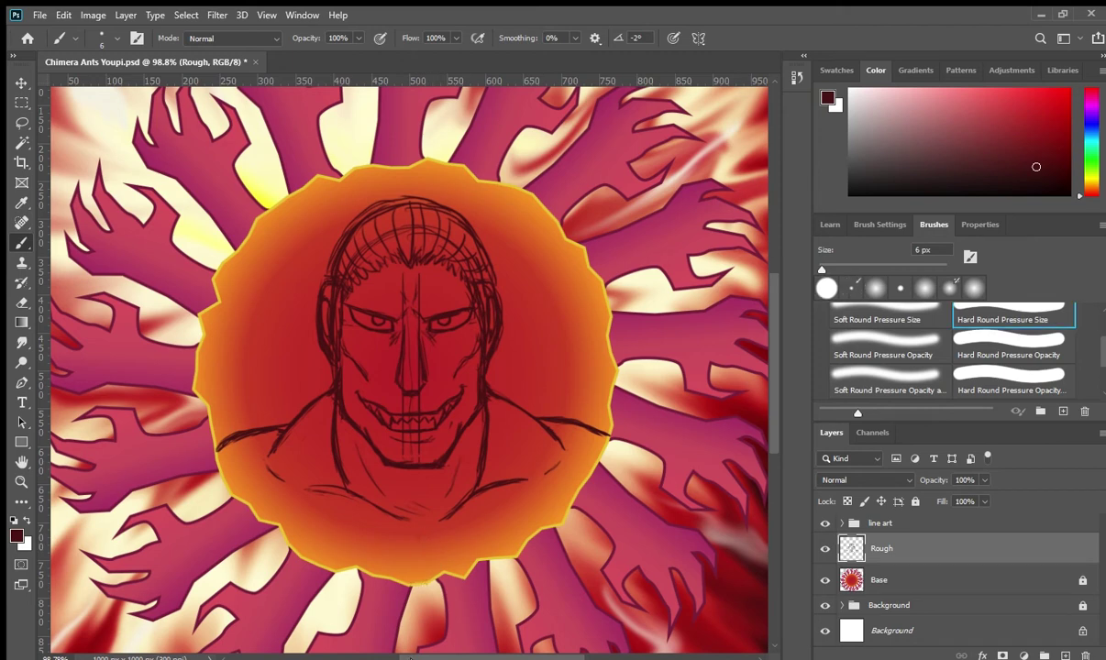
Lasso the eyes and brows in the Rough sketch, shift them slightly lower on the face, and deselect
{"action": "key", "text": "l"}
{"action": "left_click_drag", "start_coordinate": [388, 305], "coordinate": [347, 297]}
{"action": "key", "text": "ctrl+t"}
{"action": "left_click_drag", "start_coordinate": [473, 346], "coordinate": [473, 355]}
{"action": "key", "text": "Return"}
{"action": "key", "text": "ctrl+d"}
{"action": "key", "text": "m"}
Sketch the chest lines below the collarbones and a long curve rising from the right trapezius to the disc's edge
{"action": "key", "text": "b"}
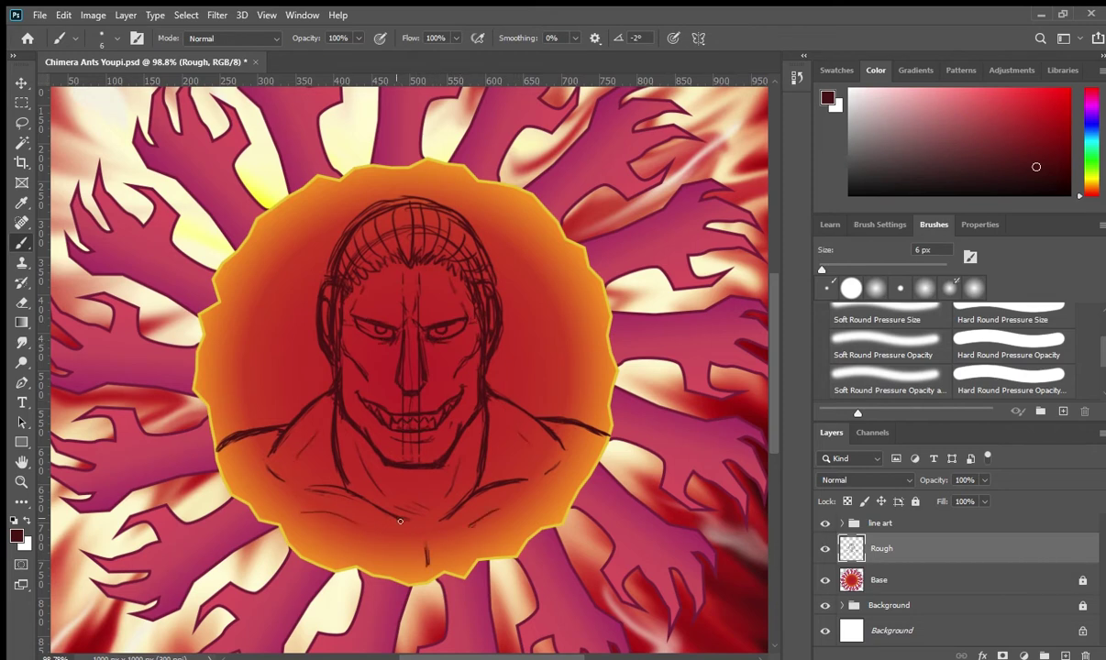
{"action": "key", "text": "period"}
{"action": "left_click_drag", "start_coordinate": [572, 246], "coordinate": [530, 396]}
Copy the long curve right of the head to a new layer and place it mirrored on the left side
{"action": "key", "text": "m"}
{"action": "left_click_drag", "start_coordinate": [490, 225], "coordinate": [587, 408]}
{"action": "key", "text": "ctrl+j"}
{"action": "key", "text": "v"}
{"action": "left_click_drag", "start_coordinate": [541, 312], "coordinate": [262, 312]}
{"action": "key", "text": "b"}
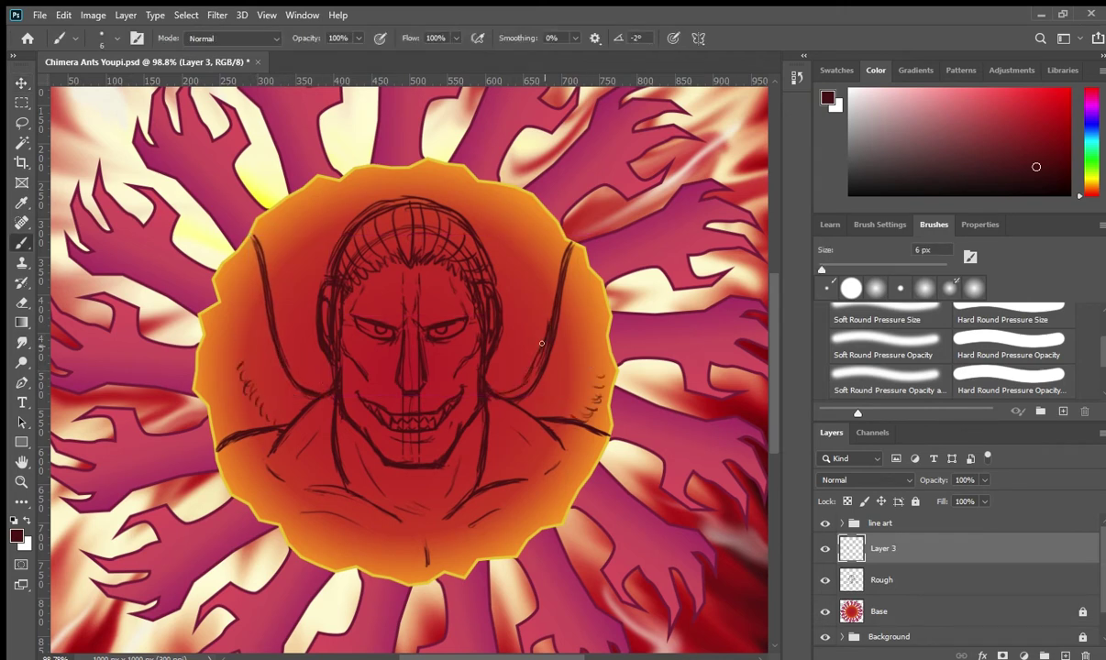
Scribble more fur texture above both shoulders and merge Layer 3 with the Rough sketch
{"action": "key", "text": "period"}
{"action": "key", "text": "alt+bracketleft"}
{"action": "key", "text": "alt+bracketright"}
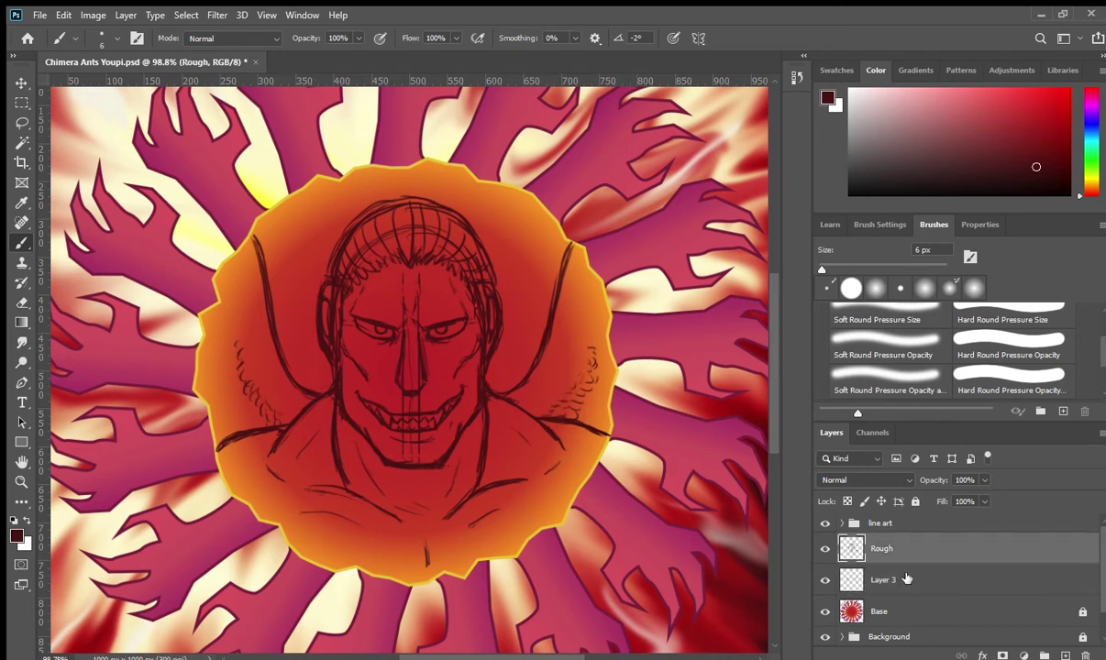
{"action": "left_click", "coordinate": [905, 580], "text": "shift"}
{"action": "key", "text": "ctrl+e"}
Ink the left brow on a new layer in the line art group and mirror a copy over the right eye
{"action": "key", "text": "ctrl"}
{"action": "key", "text": "alt"}
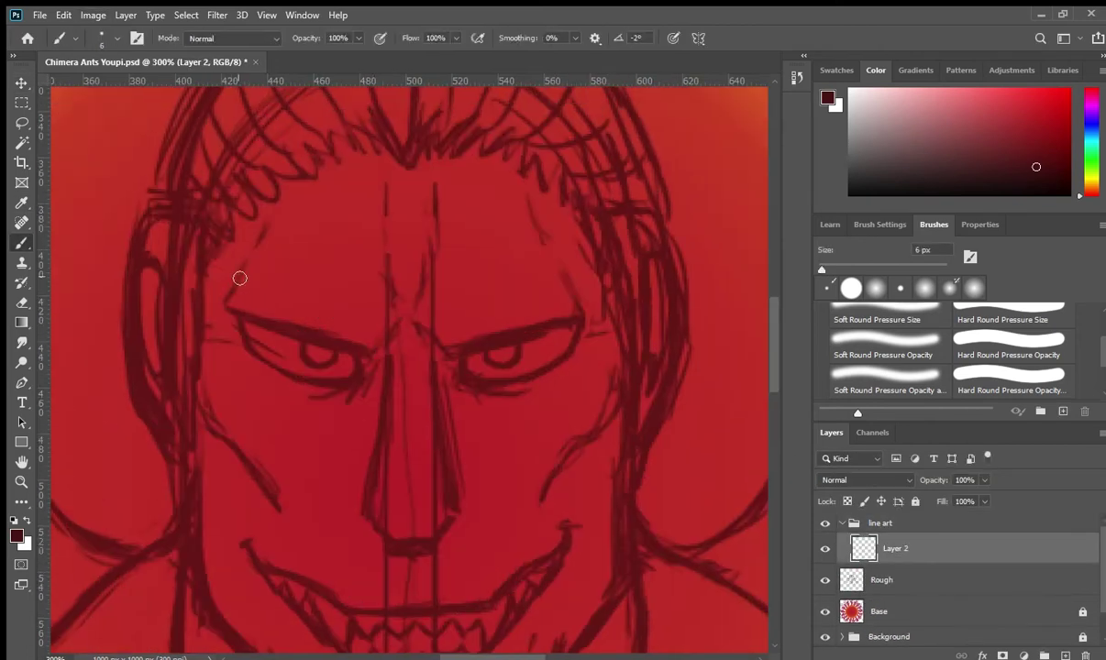
{"action": "key", "text": "v"}
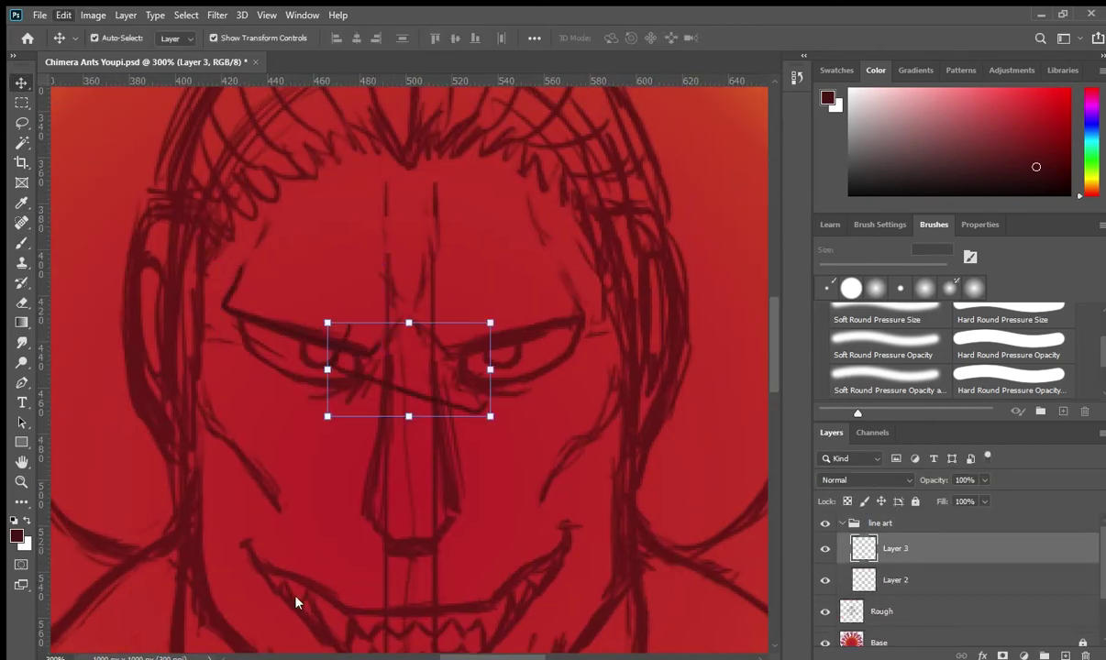
{"action": "left_click", "coordinate": [449, 280]}
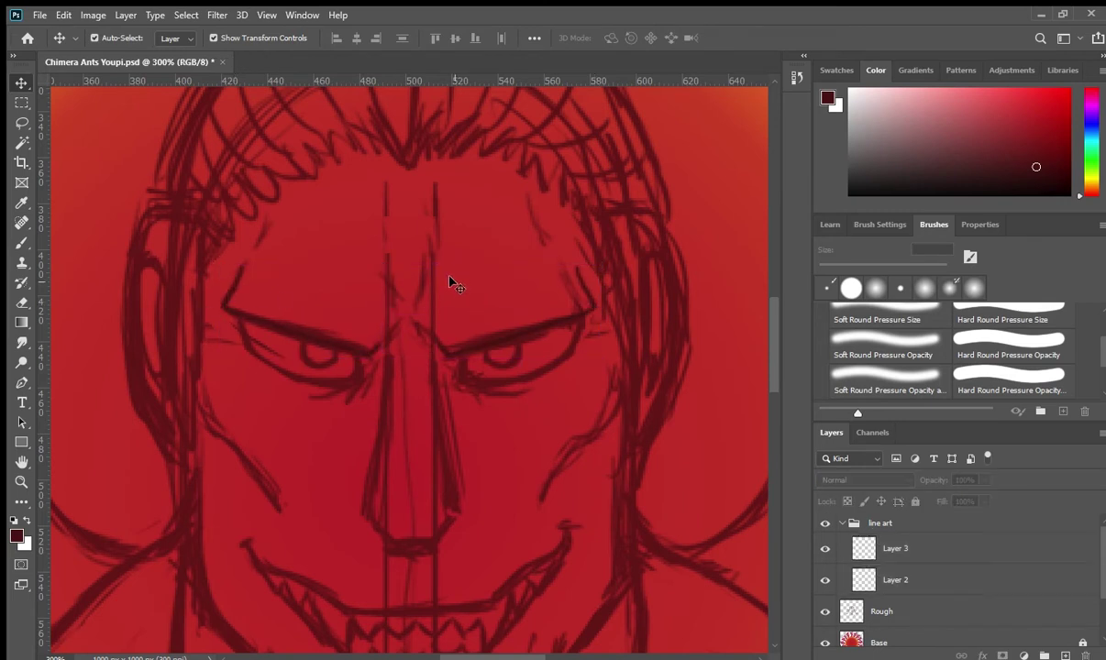
Ink the right eye's lower lid on Layer 3, then place a mirrored copy under the left brow
{"action": "key", "text": "b"}
{"action": "left_click", "coordinate": [831, 561]}
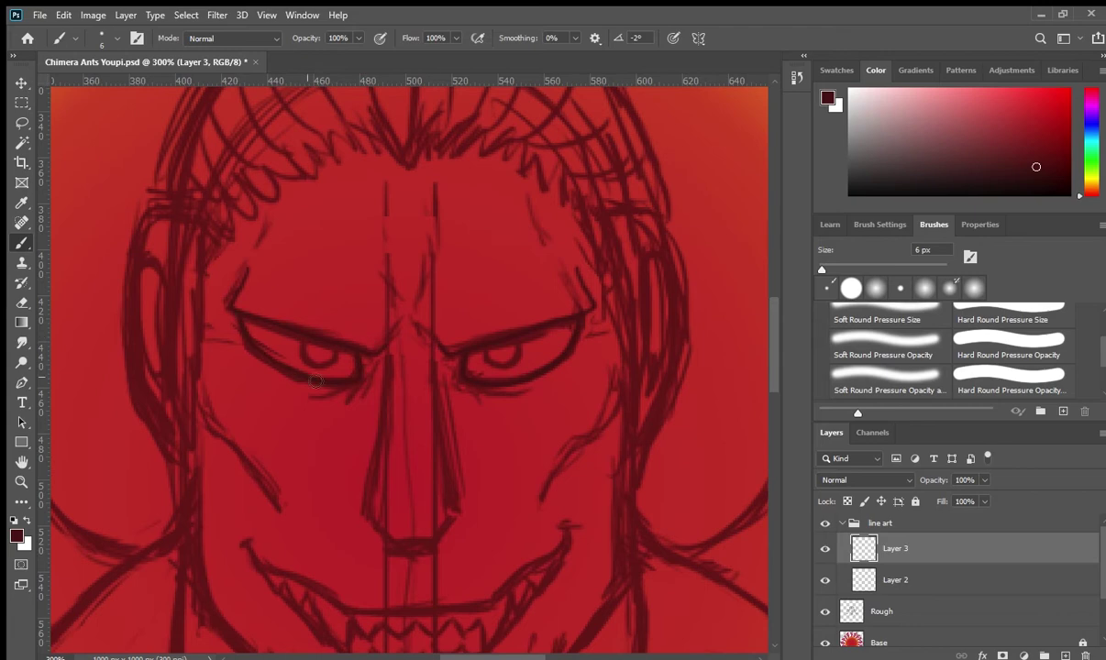
{"action": "left_click", "coordinate": [826, 612]}
{"action": "left_click", "coordinate": [826, 611]}
{"action": "key", "text": "l"}
{"action": "left_click_drag", "start_coordinate": [449, 316], "coordinate": [441, 306]}
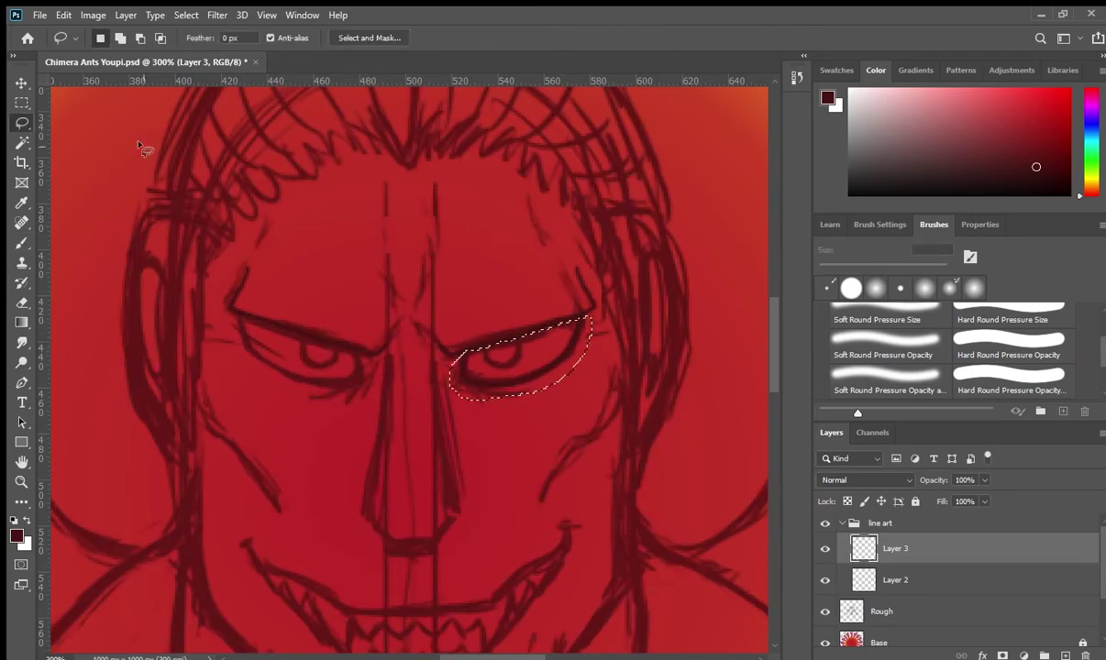
{"action": "key", "text": "ctrl+j"}
{"action": "key", "text": "v"}
{"action": "left_click_drag", "start_coordinate": [565, 377], "coordinate": [345, 371]}
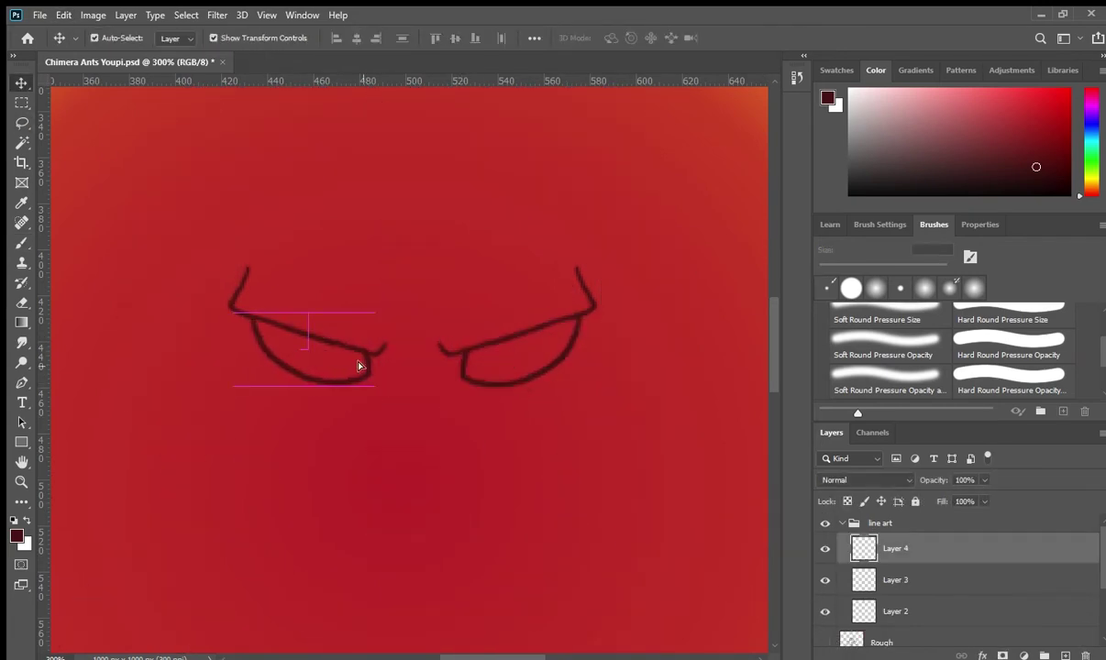
Ink the right iris on a new layer, duplicate it into the left eye, and merge the pieces into the eyes layer
{"action": "key", "text": "b"}
{"action": "left_click_drag", "start_coordinate": [513, 353], "coordinate": [507, 366]}
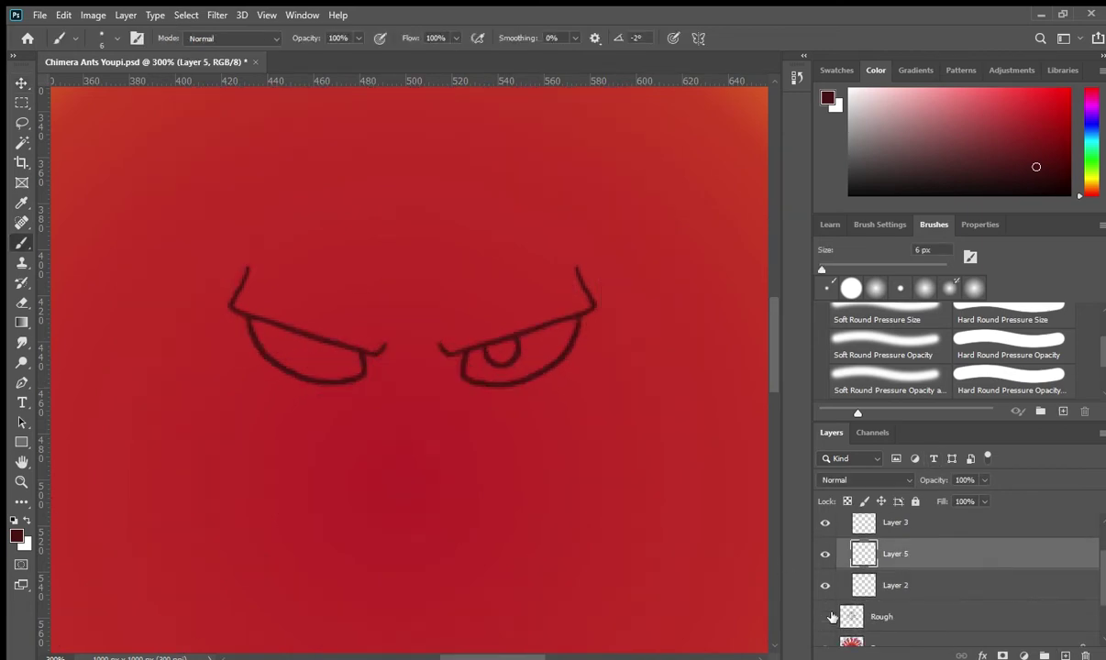
{"action": "key", "text": "ctrl+j"}
{"action": "key", "text": "v"}
{"action": "key", "text": "ctrl+e"}
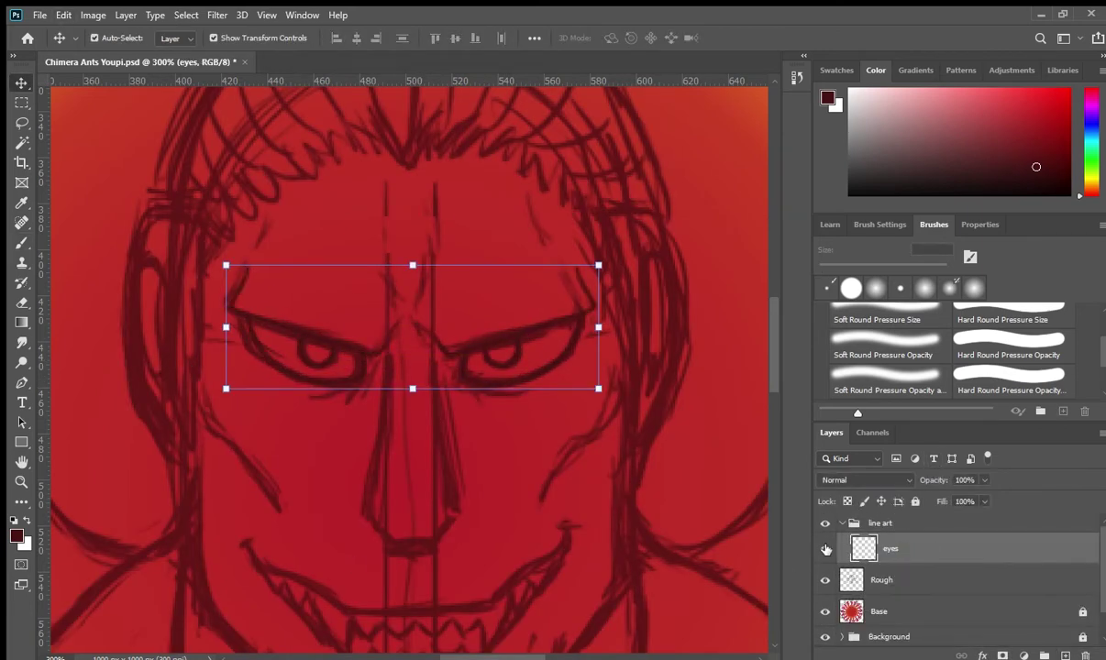
Ink the vertical creases between the brows and the right temple line, and mirror the temple line to the left
{"action": "key", "text": "b"}
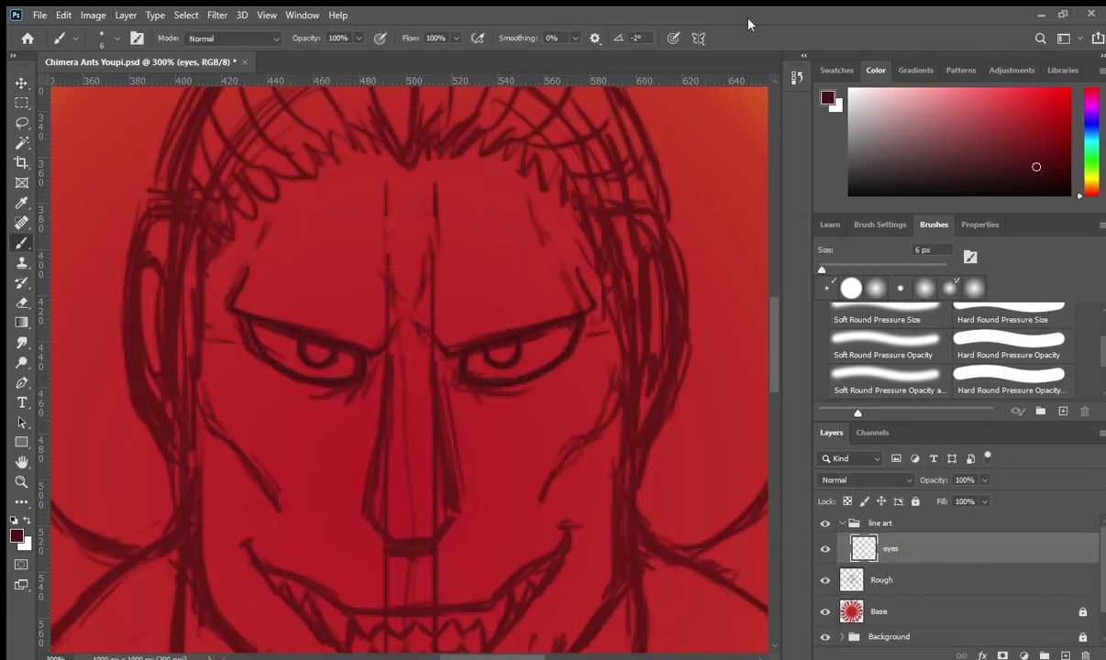
{"action": "key", "text": "ctrl+j"}
{"action": "key", "text": "v"}
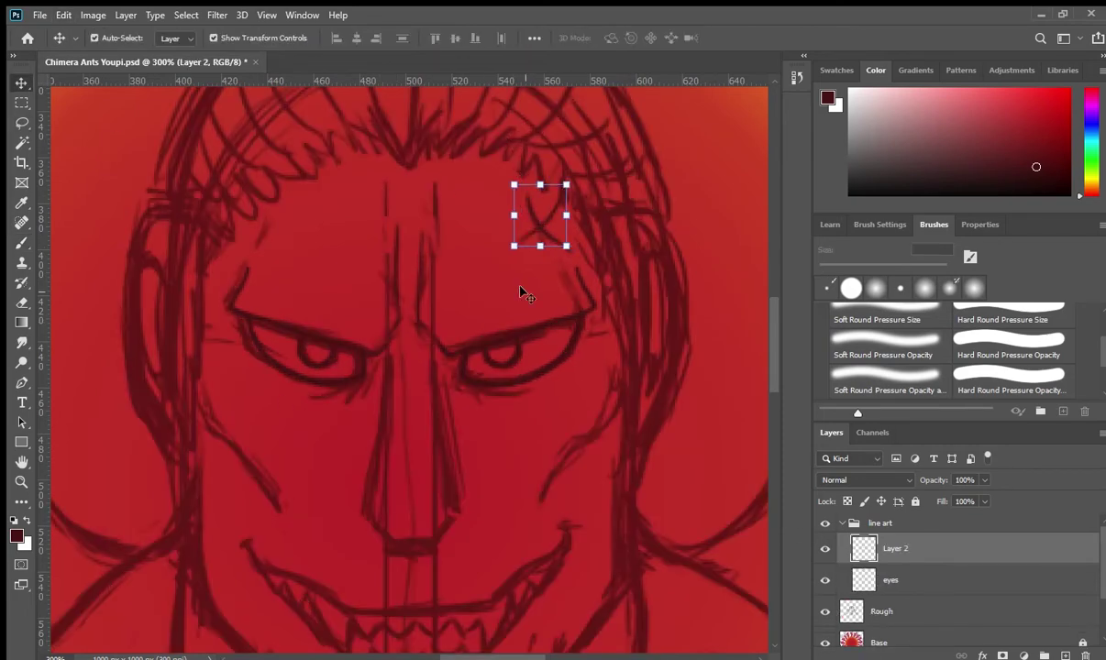
{"action": "key", "text": "ctrl+j"}
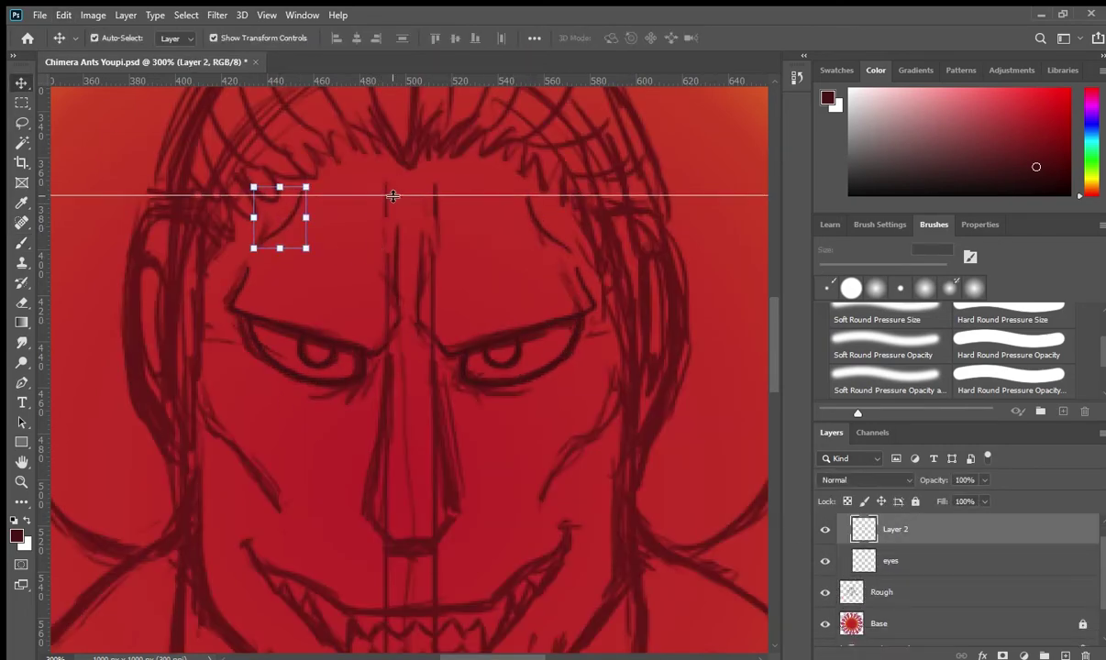
{"action": "left_click", "coordinate": [831, 560]}
{"action": "key", "text": "alt+]"}
{"action": "key", "text": "alt+["}
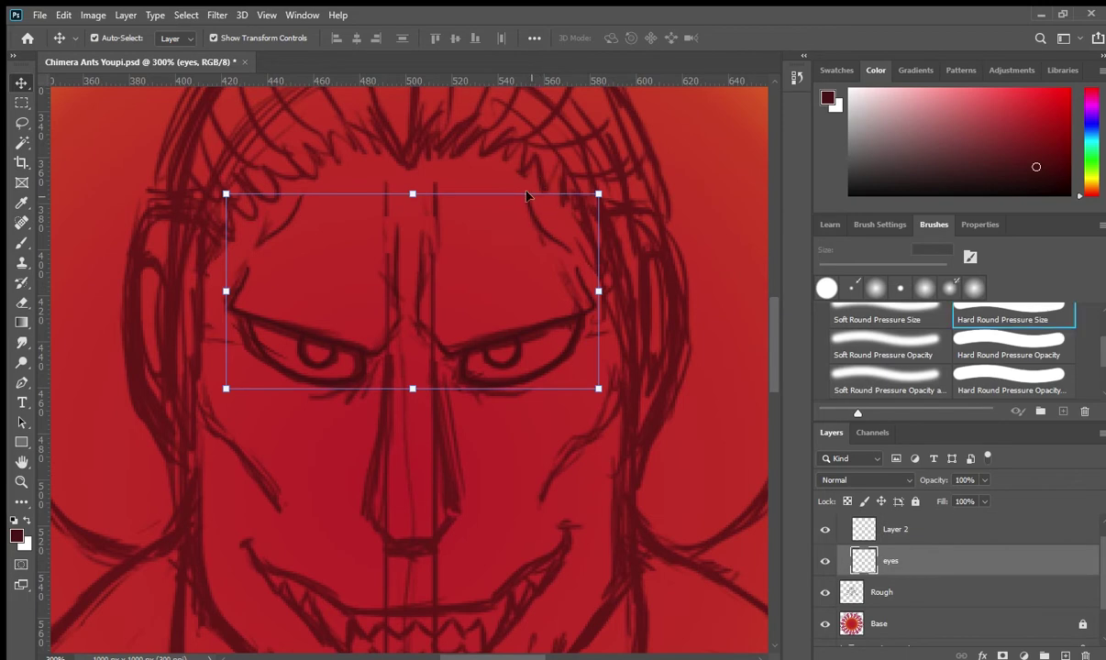
Rename the layer above the eyes layer as Nose
{"action": "scroll", "coordinate": [1103, 598], "scroll_direction": "up", "scroll_amount": 1}
{"action": "key", "text": "alt+]"}
{"action": "double_click", "coordinate": [895, 548]}
{"action": "type", "text": "Nose"}
{"action": "key", "text": "Return"}
{"action": "scroll", "coordinate": [570, 427], "scroll_direction": "down", "scroll_amount": 2}
Ink the nose's sides and angular tip plus the small folds around both eyes, checking them with the Rough layer hidden
{"action": "key", "text": "b"}
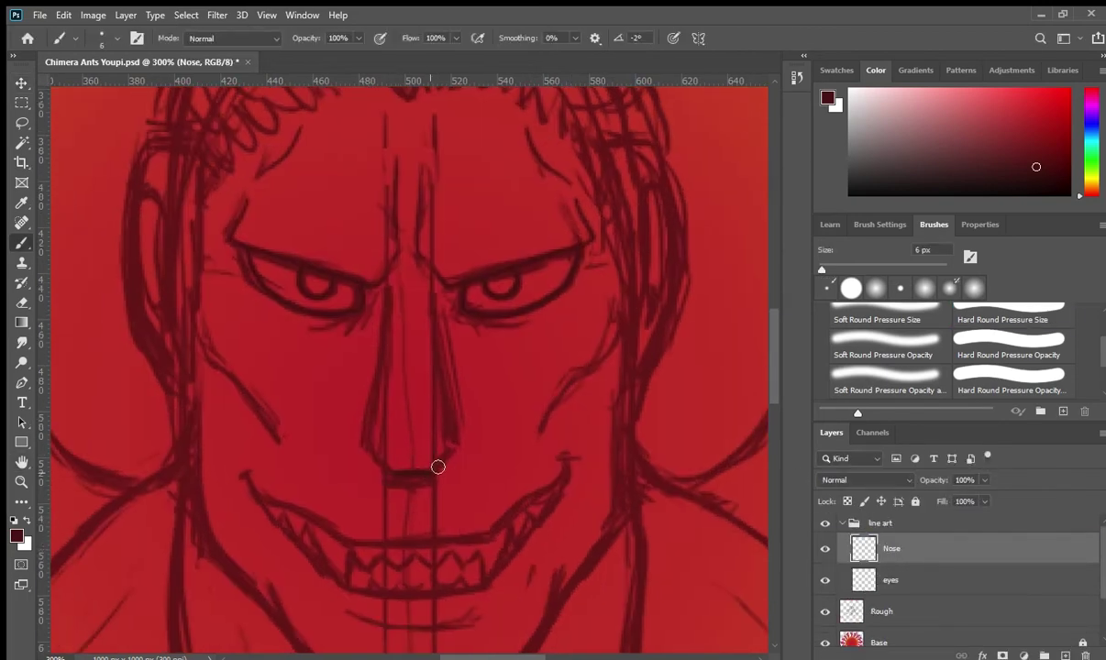
{"action": "left_click", "coordinate": [825, 611]}
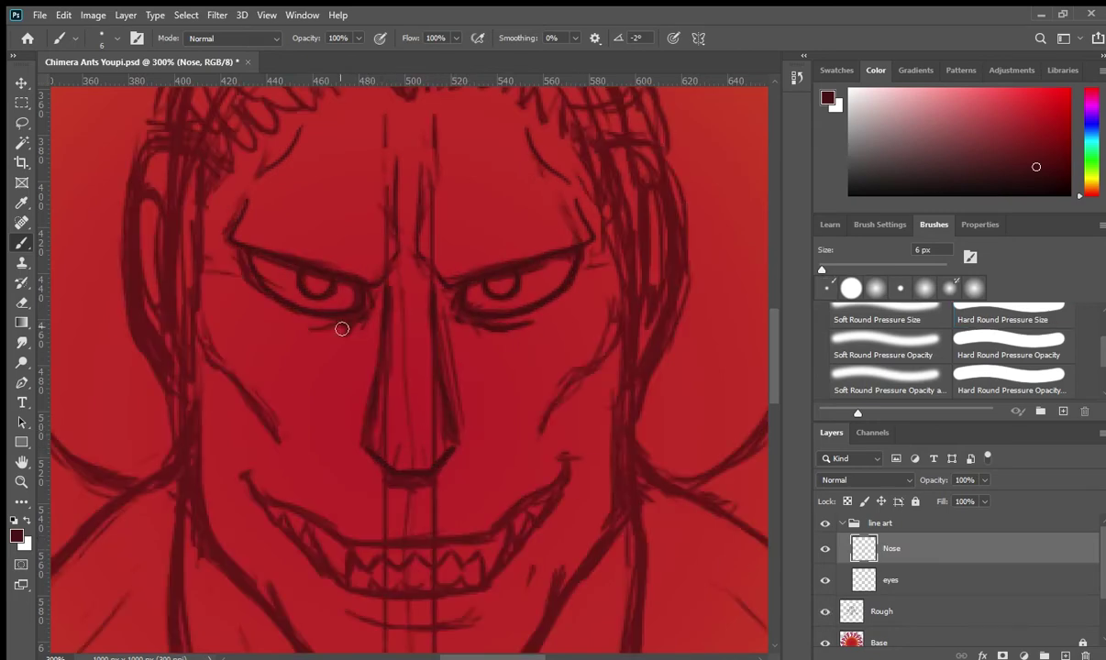
{"action": "left_click", "coordinate": [825, 612]}
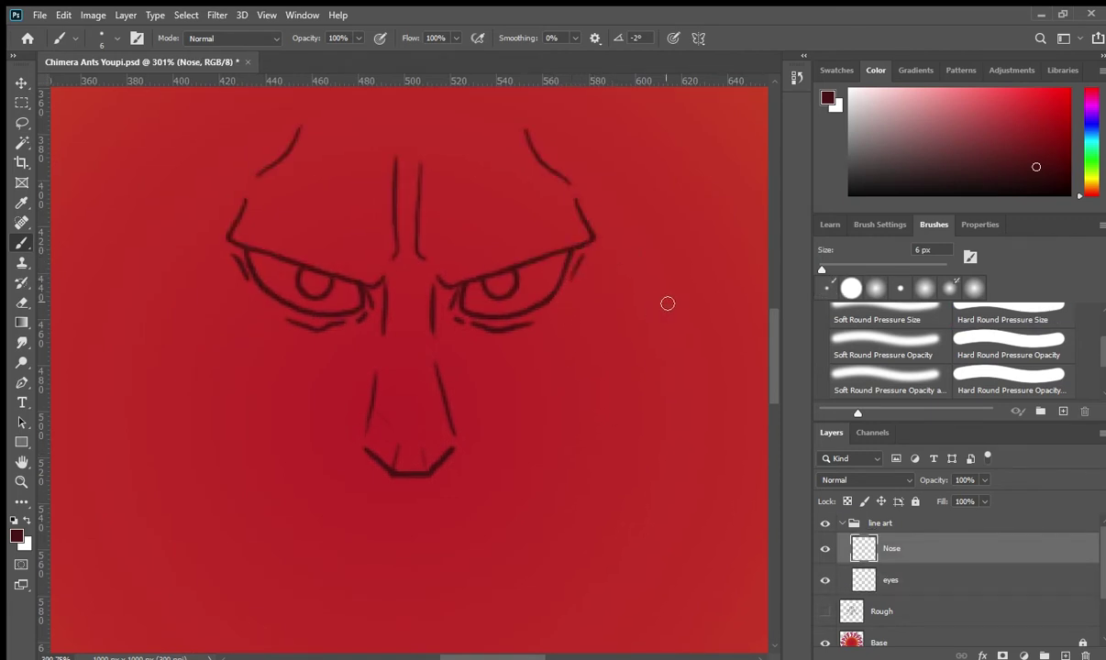
Ink the curved cheek lines, using a copied selection on a new layer for the left cheek
{"action": "key", "text": "ctrl+z"}
{"action": "key", "text": "l"}
{"action": "key", "text": "ctrl+j"}
{"action": "key", "text": "v"}
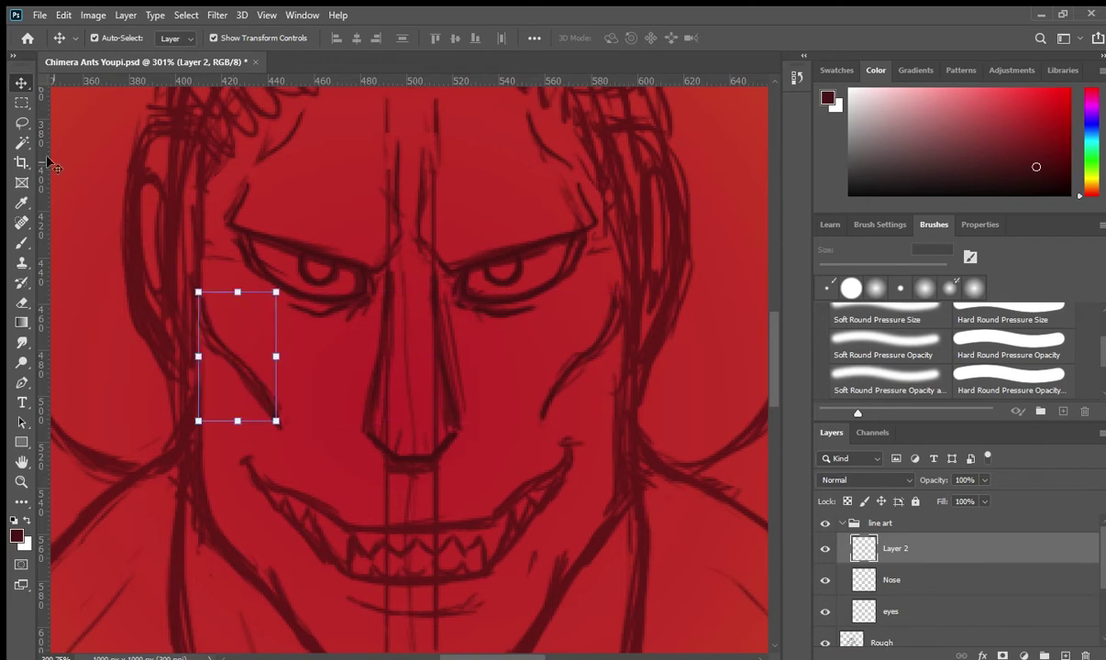
Add a layer named Mouth and ink the wide grin with its jagged teeth
{"action": "key", "text": "b"}
{"action": "scroll", "coordinate": [229, 354], "scroll_direction": "down", "scroll_amount": 2}
{"action": "key", "text": "ctrl+shift+n"}
{"action": "type", "text": "Mouth"}
{"action": "key", "text": "Return"}
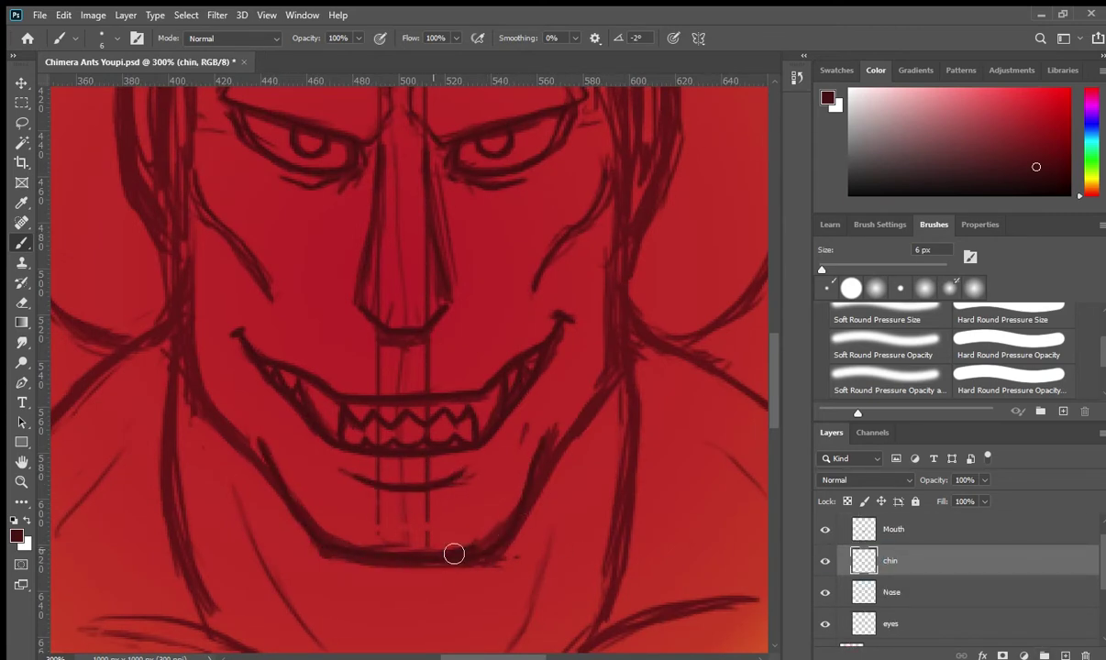
Ink the chin and right jawline on the chin layer, then place a mirrored copy of the jaw on the left
{"action": "scroll", "coordinate": [622, 239], "scroll_direction": "up", "scroll_amount": 3}
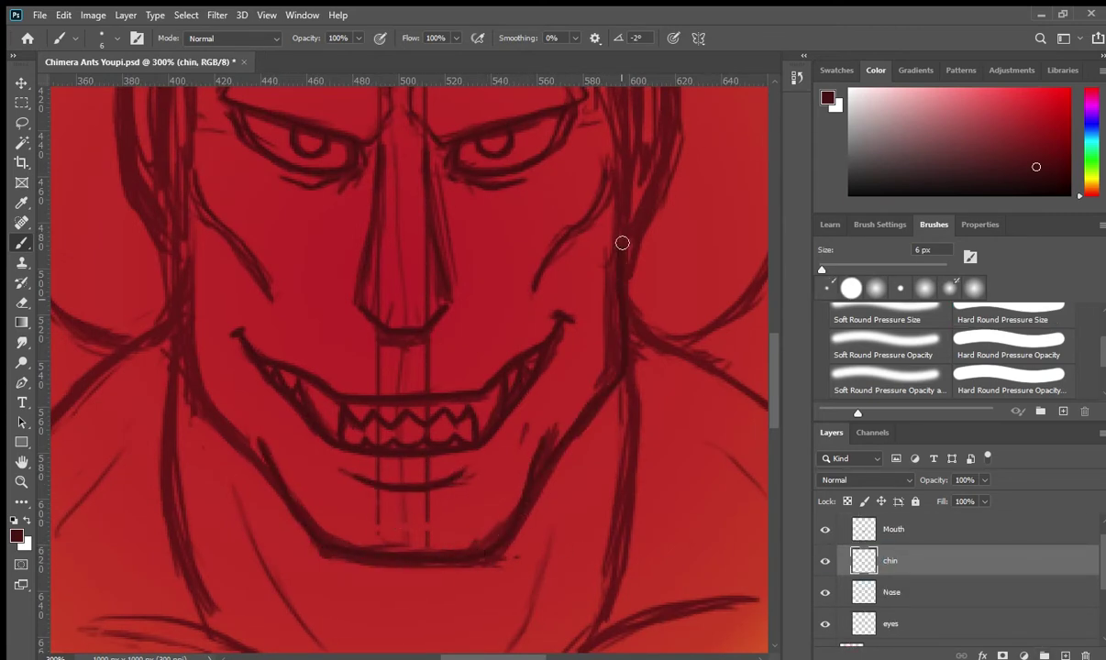
{"action": "key", "text": "l"}
{"action": "key", "text": "ctrl+j"}
{"action": "key", "text": "v"}
{"action": "left_click_drag", "start_coordinate": [612, 458], "coordinate": [219, 474]}
Ink the right ear on a layer named Ears and place a mirrored copy on the left side of the head
{"action": "key", "text": "b"}
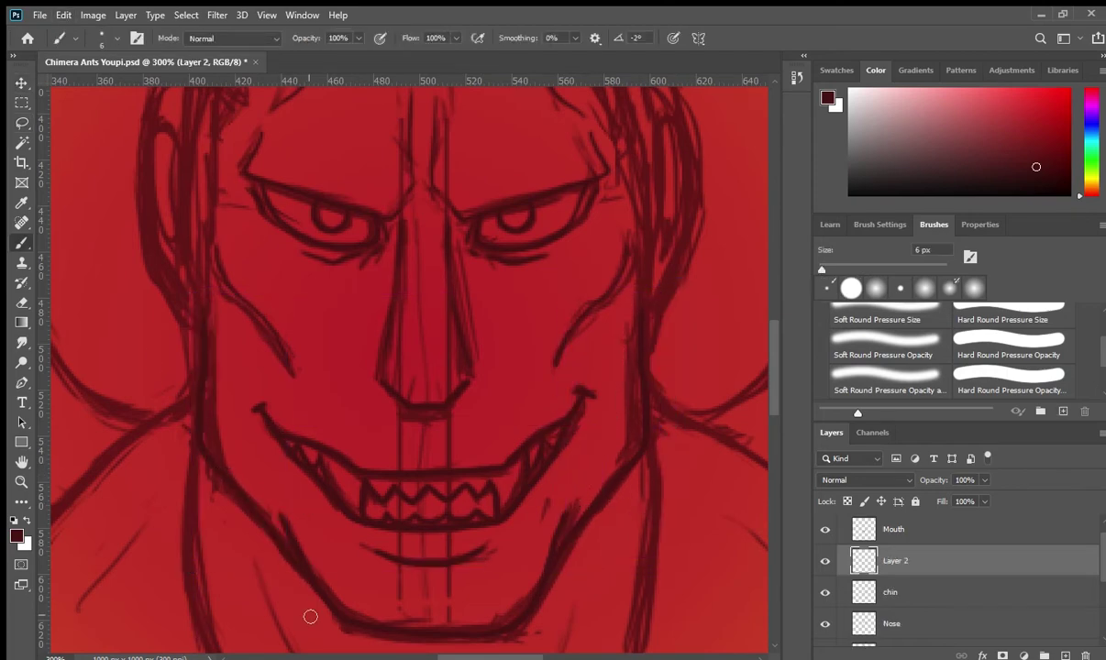
{"action": "scroll", "coordinate": [481, 490], "scroll_direction": "up", "scroll_amount": 3}
{"action": "mouse_move", "coordinate": [662, 257]}
{"action": "left_mouse_down"}
{"action": "mouse_move", "coordinate": [646, 386]}
{"action": "mouse_move", "coordinate": [655, 501]}
{"action": "left_mouse_up"}
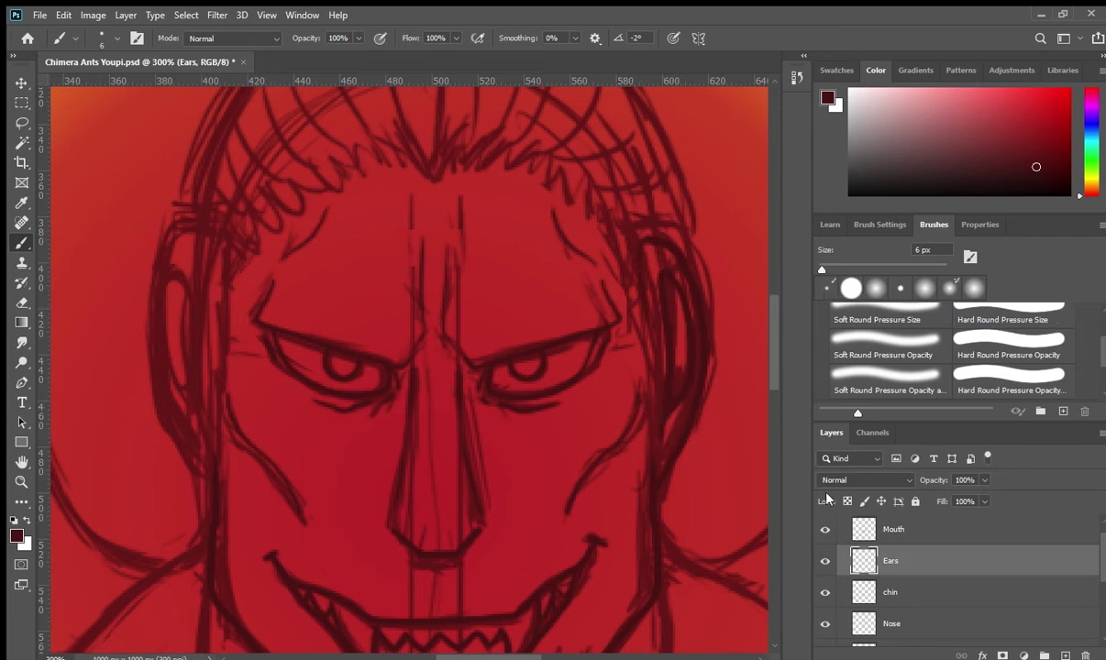
{"action": "key", "text": "v"}
{"action": "mouse_move", "coordinate": [647, 375]}
{"action": "left_mouse_down"}
{"action": "mouse_move", "coordinate": [403, 367]}
{"action": "mouse_move", "coordinate": [197, 242]}
{"action": "mouse_move", "coordinate": [128, 242]}
{"action": "left_mouse_up"}
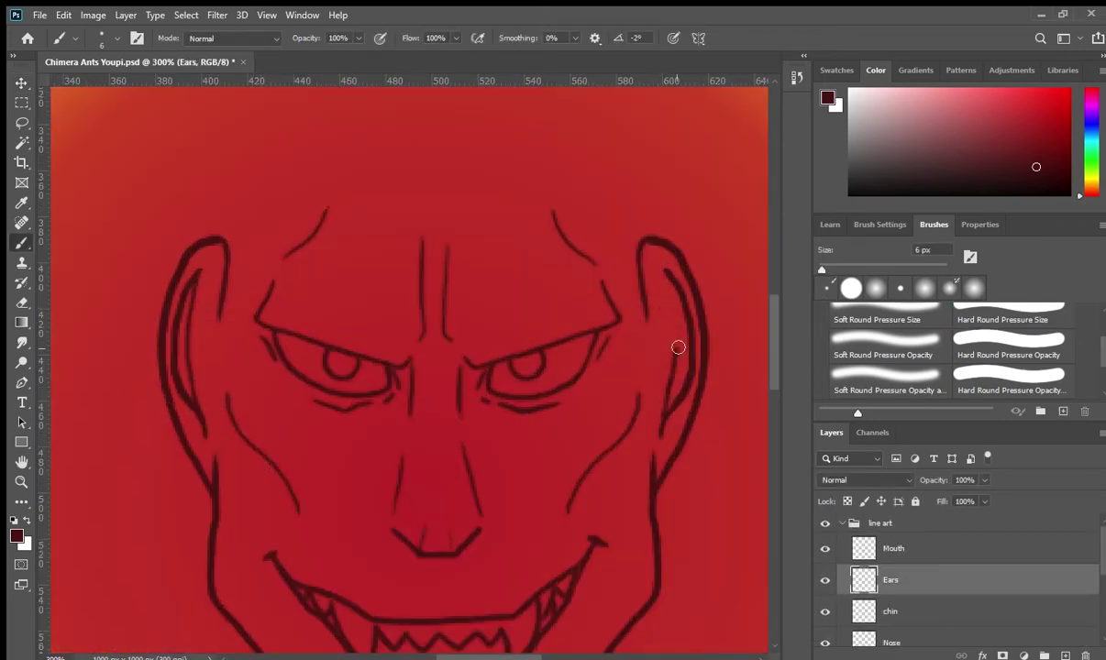
Ink the jagged hairline with its central peak on a new layer named Hair
{"action": "key", "text": "ctrl+shift+alt+n"}
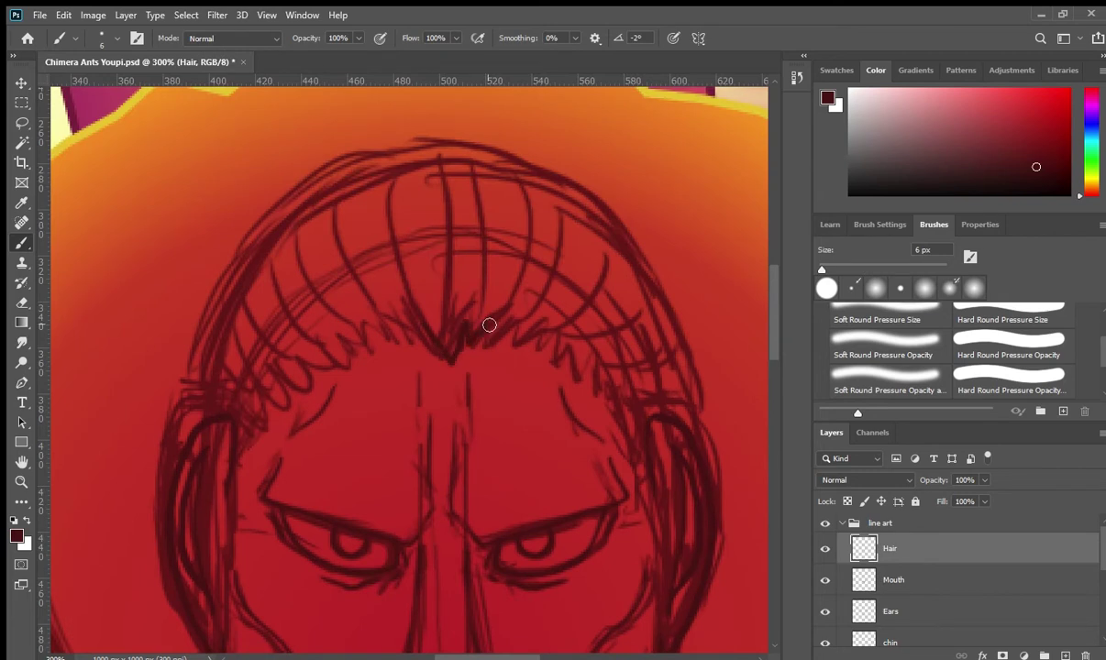
{"action": "left_click_drag", "start_coordinate": [467, 324], "coordinate": [633, 413]}
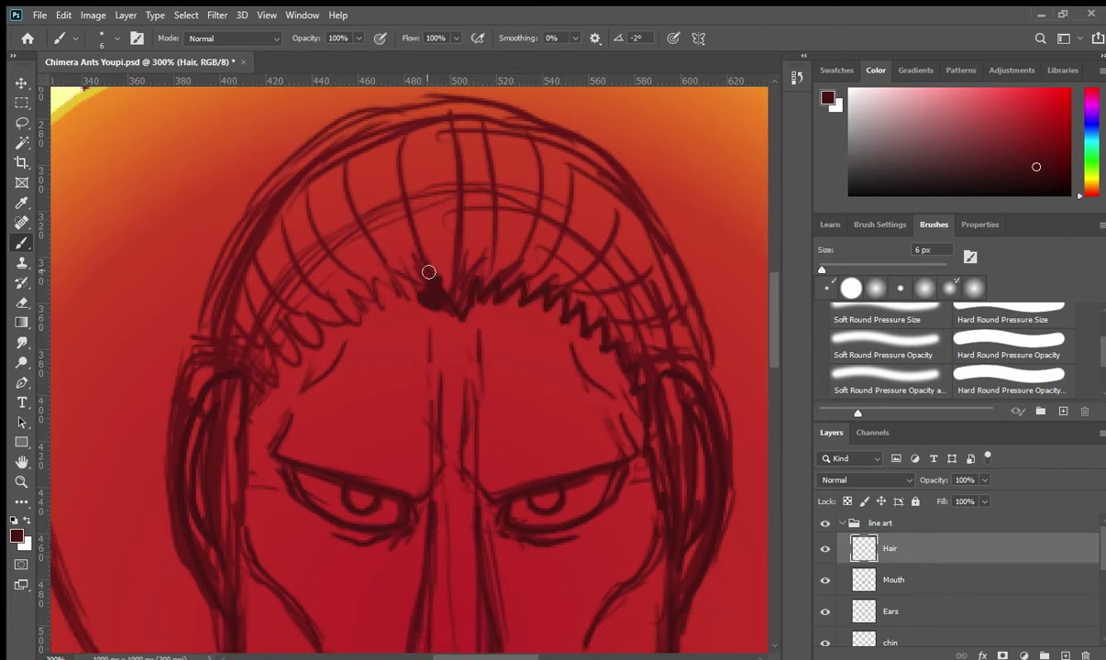
{"action": "mouse_move", "coordinate": [408, 307]}
{"action": "left_mouse_down"}
{"action": "mouse_move", "coordinate": [361, 318]}
{"action": "mouse_move", "coordinate": [252, 471]}
{"action": "left_mouse_up"}
Ink the rounded outline of the head above the hairline from ear to ear, and hide the Rough layer
{"action": "left_click_drag", "start_coordinate": [715, 363], "coordinate": [575, 160]}
{"action": "scroll", "coordinate": [917, 587], "scroll_direction": "down", "scroll_amount": 2}
{"action": "left_click", "coordinate": [826, 624]}
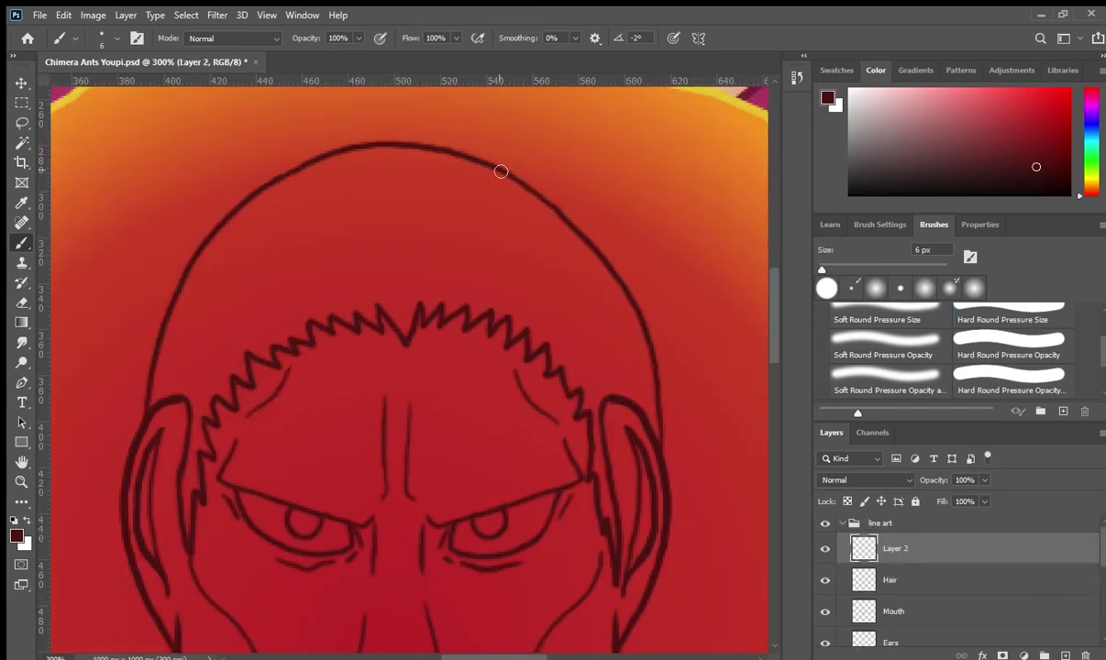
Redraw the crown and right side of the head outline as a smoother curve down to the ear
{"action": "left_click_drag", "start_coordinate": [500, 170], "coordinate": [631, 426]}
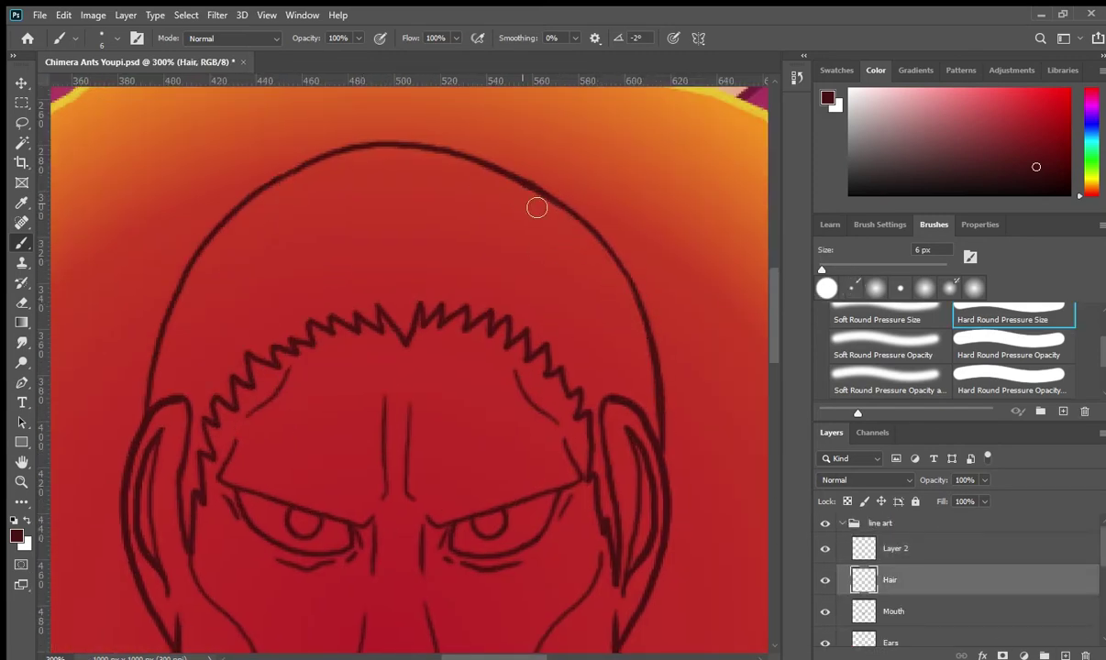
{"action": "left_click", "coordinate": [882, 542]}
{"action": "left_click_drag", "start_coordinate": [376, 140], "coordinate": [644, 307]}
{"action": "key", "text": "ctrl+z"}
{"action": "key", "text": "ctrl+z"}
{"action": "key", "text": "ctrl+z"}
{"action": "key", "text": "ctrl+z"}
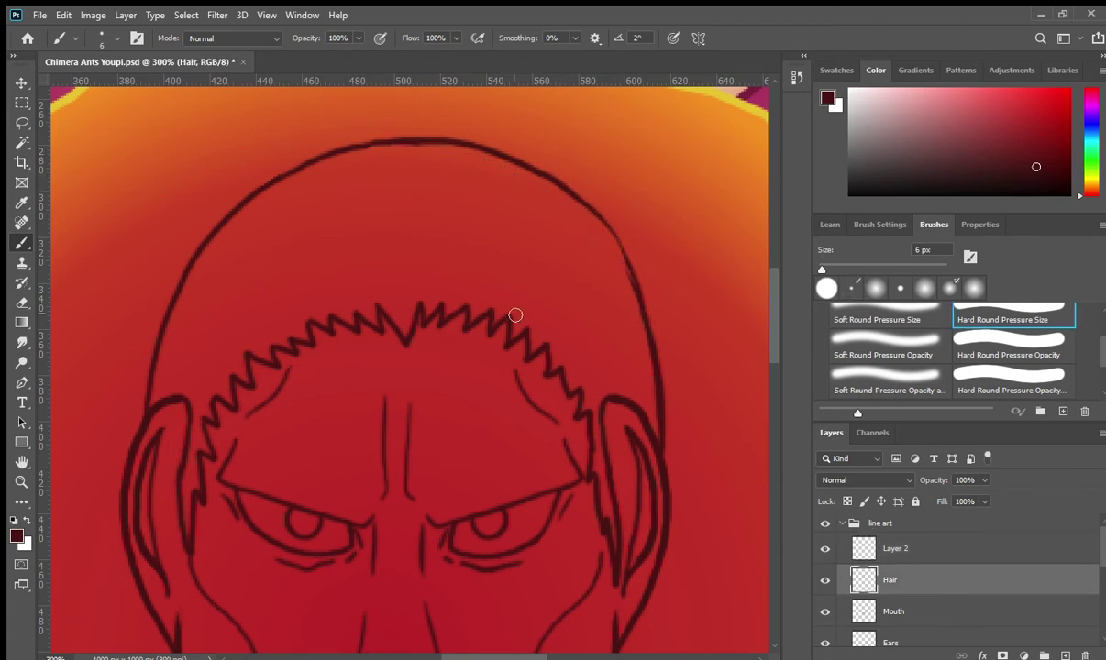
Merge the head outline into the Hair layer and ink curved slicked-back strands from the crown to the hairline
{"action": "key", "text": "ctrl+z"}
{"action": "key", "text": "ctrl+z"}
{"action": "key", "text": "ctrl+z"}
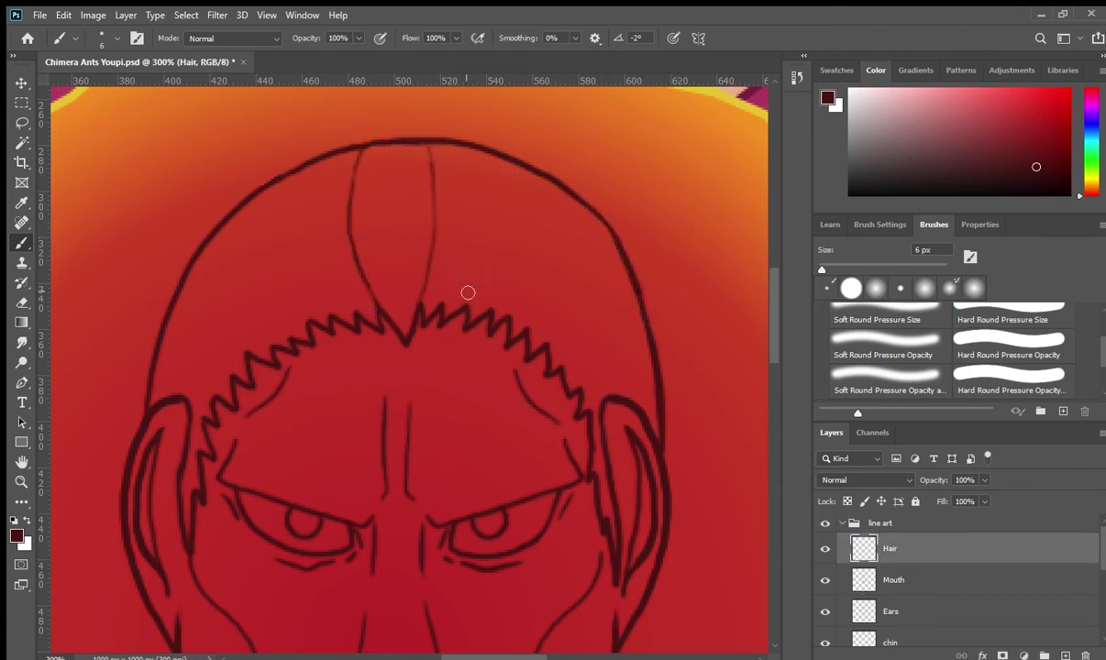
{"action": "scroll", "coordinate": [168, 391], "scroll_direction": "down", "scroll_amount": 5}
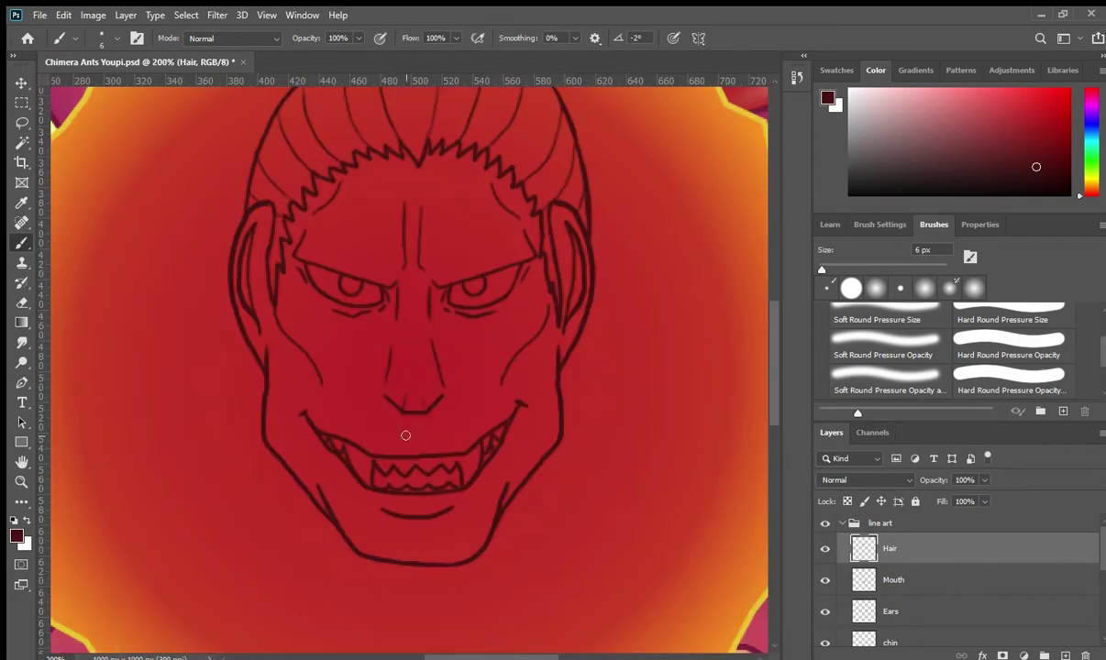
Select the grinning mouth on the Mouth layer and scale it down slightly
{"action": "scroll", "coordinate": [353, 221], "scroll_direction": "up", "scroll_amount": 5}
{"action": "left_click", "coordinate": [893, 580]}
{"action": "key", "text": "l"}
{"action": "mouse_move", "coordinate": [264, 417]}
{"action": "left_mouse_down"}
{"action": "mouse_move", "coordinate": [541, 537]}
{"action": "mouse_move", "coordinate": [275, 429]}
{"action": "left_mouse_up"}
{"action": "key", "text": "v"}
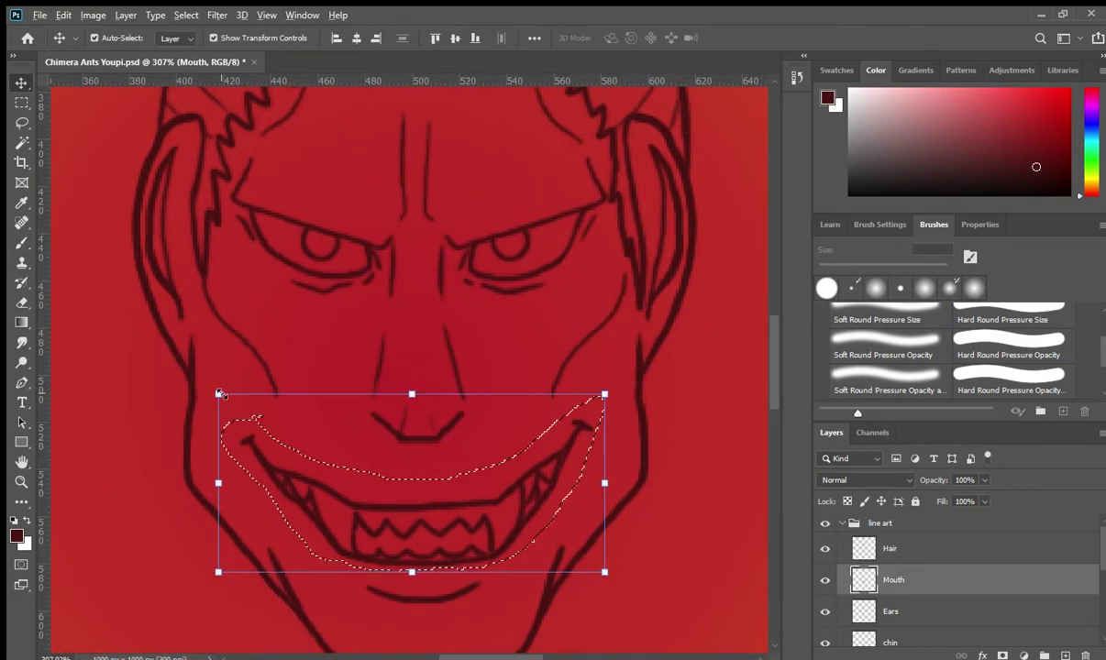
{"action": "key", "text": "ctrl+t"}
{"action": "key", "text": "Return"}
{"action": "key", "text": "ctrl+1"}
Ink thin crease lines slanting down beneath the inner corners of both eyes
{"action": "key", "text": "m"}
{"action": "scroll", "coordinate": [394, 277], "scroll_direction": "up", "scroll_amount": 3}
{"action": "key", "text": "b"}
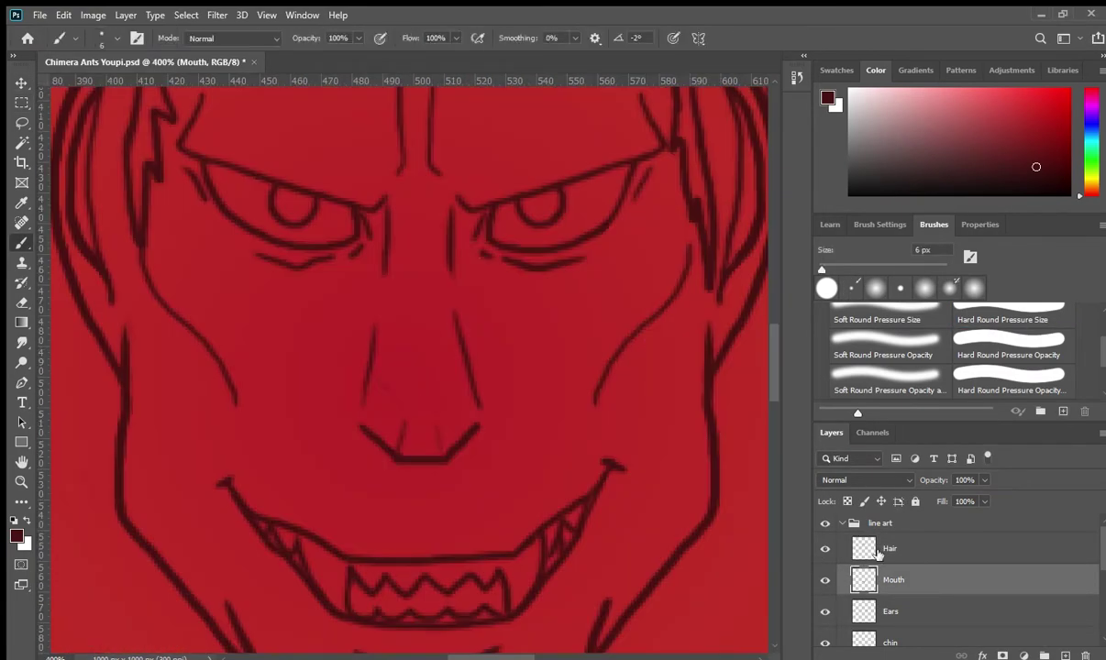
{"action": "key", "text": "alt+bracketright"}
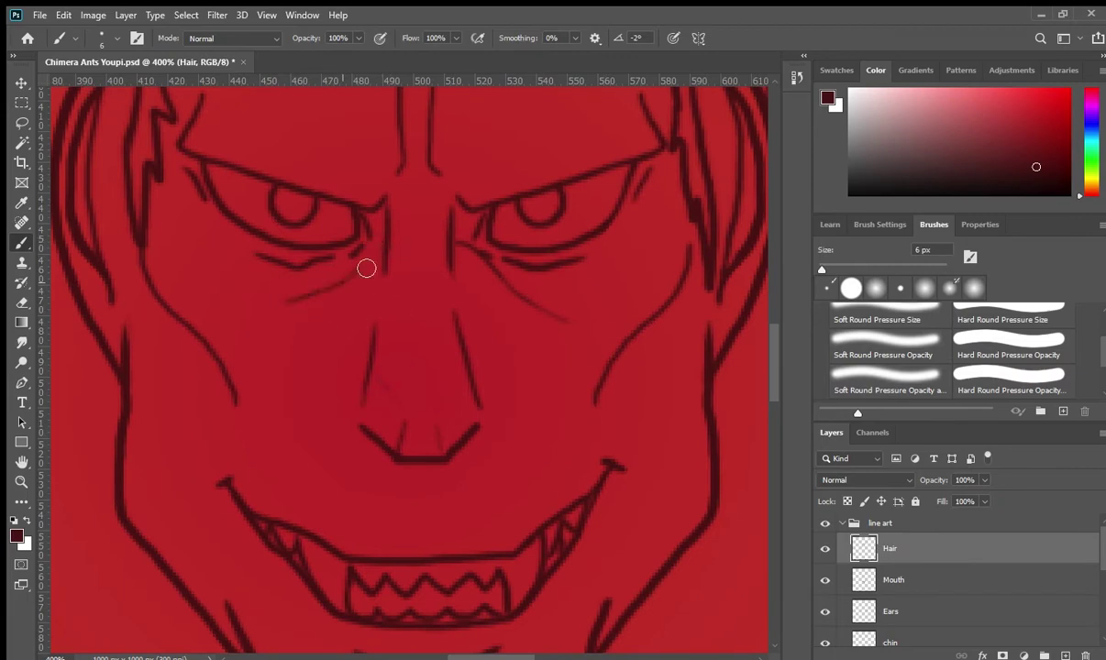
{"action": "key", "text": "v"}
{"action": "key", "text": "ctrl+j"}
{"action": "key", "text": "ctrl+j"}
{"action": "key", "text": "ctrl+t"}
{"action": "left_click_drag", "start_coordinate": [408, 337], "coordinate": [399, 345]}
{"action": "key", "text": "Return"}
{"action": "key", "text": "ctrl+0"}
{"action": "key", "text": "m"}
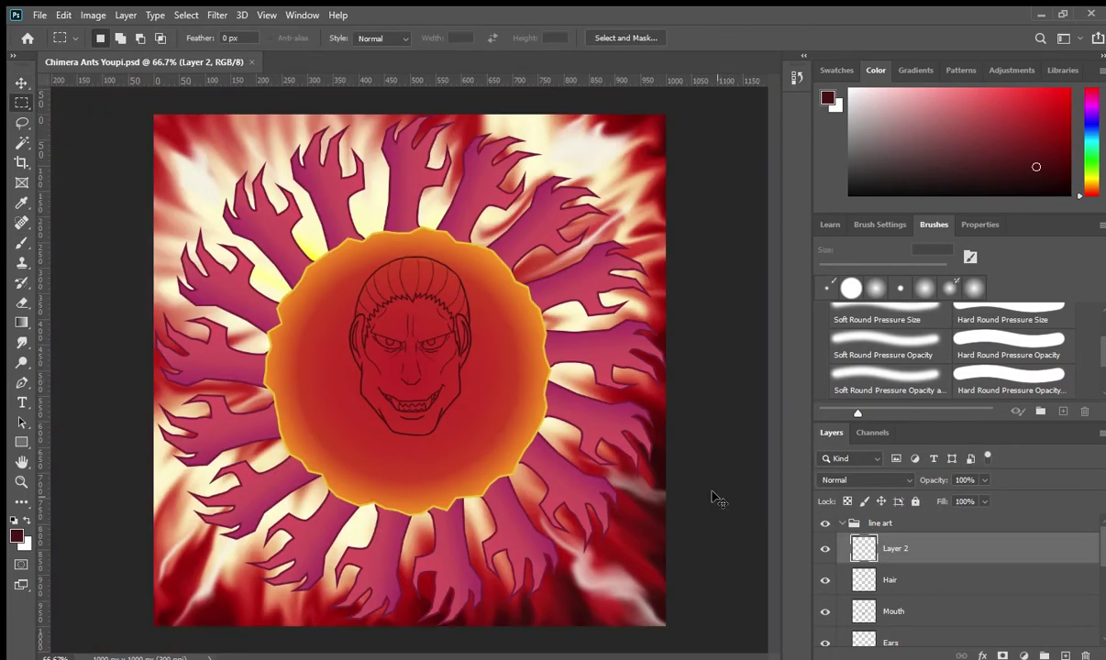
Narrow the jaw by inking tighter contours on both sides and removing the old outer lines
{"action": "key", "text": "ctrl+plus"}
{"action": "key", "text": "ctrl+plus"}
{"action": "key", "text": "ctrl+plus"}
{"action": "key", "text": "ctrl+plus"}
{"action": "key", "text": "b"}
{"action": "scroll", "coordinate": [876, 587], "scroll_direction": "down", "scroll_amount": 3}
{"action": "left_click", "coordinate": [876, 591]}
{"action": "key", "text": "ctrl+minus"}
{"action": "scroll", "coordinate": [277, 430], "scroll_direction": "down", "scroll_amount": 2}
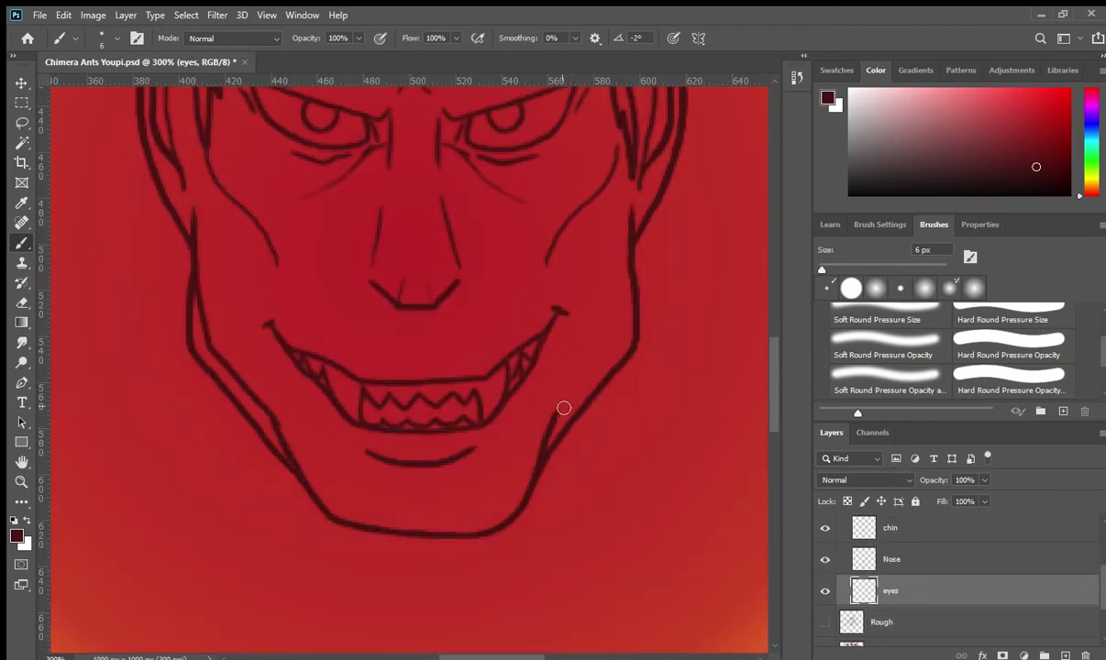
{"action": "left_click_drag", "start_coordinate": [631, 353], "coordinate": [550, 431]}
{"action": "key", "text": "alt+bracketright"}
{"action": "key", "text": "alt+bracketright"}
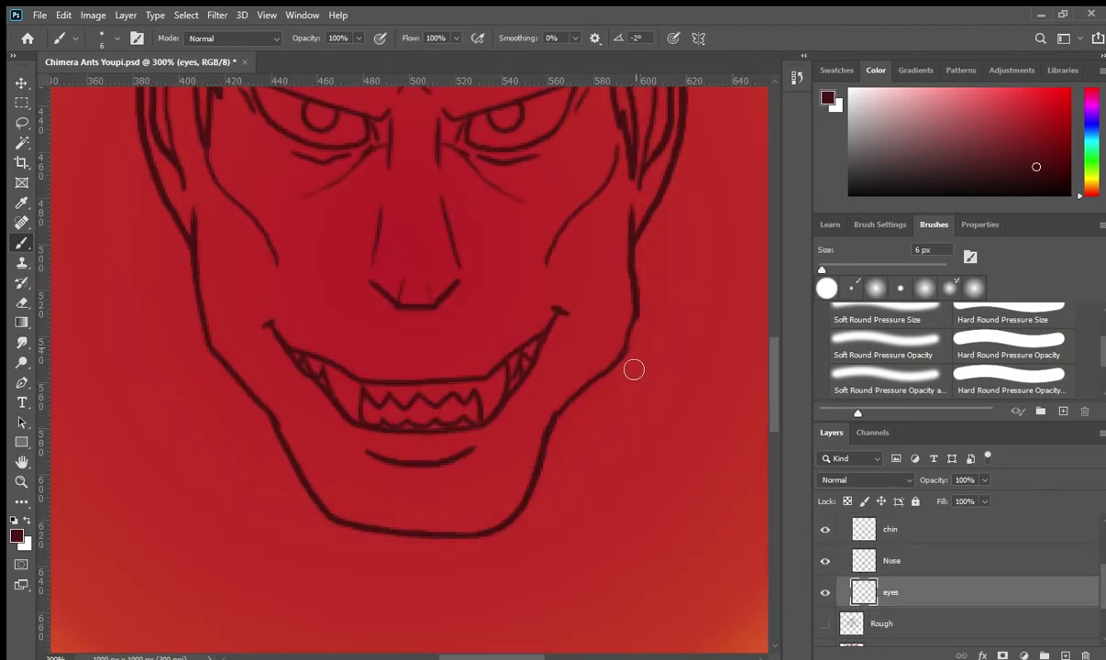
{"action": "mouse_move", "coordinate": [621, 359]}
{"action": "left_mouse_down"}
{"action": "mouse_move", "coordinate": [639, 313]}
{"action": "mouse_move", "coordinate": [627, 268]}
{"action": "left_mouse_up"}
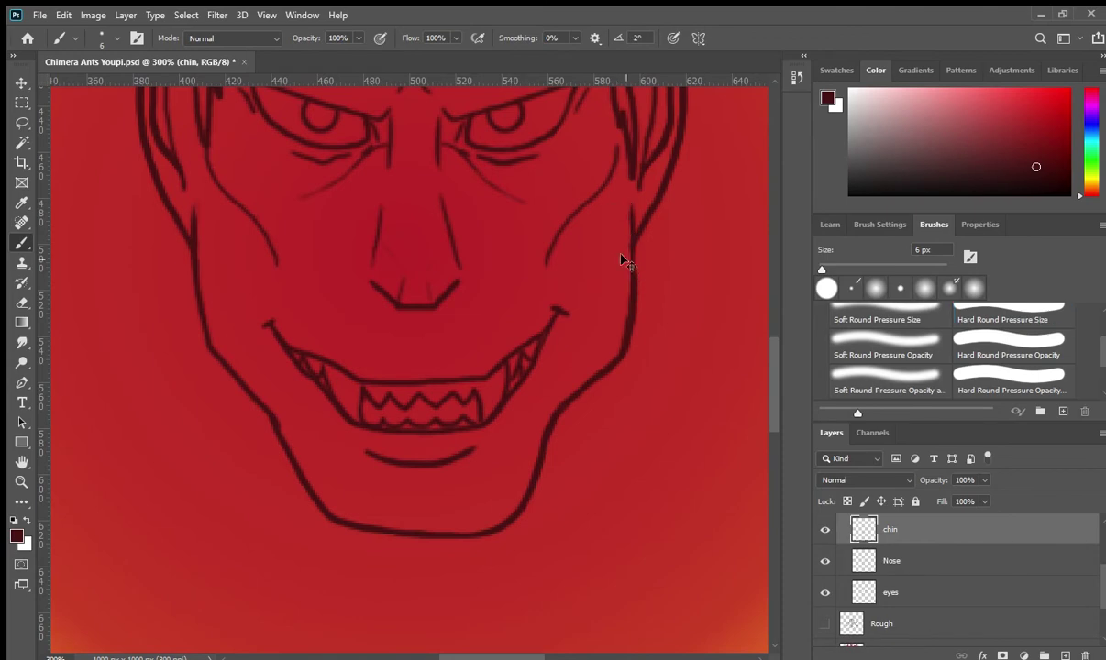
Smooth the chin and lower jaw contours and thin the line of the right cheek
{"action": "left_click", "coordinate": [870, 592]}
{"action": "key", "text": "h"}
{"action": "left_click", "coordinate": [569, 465]}
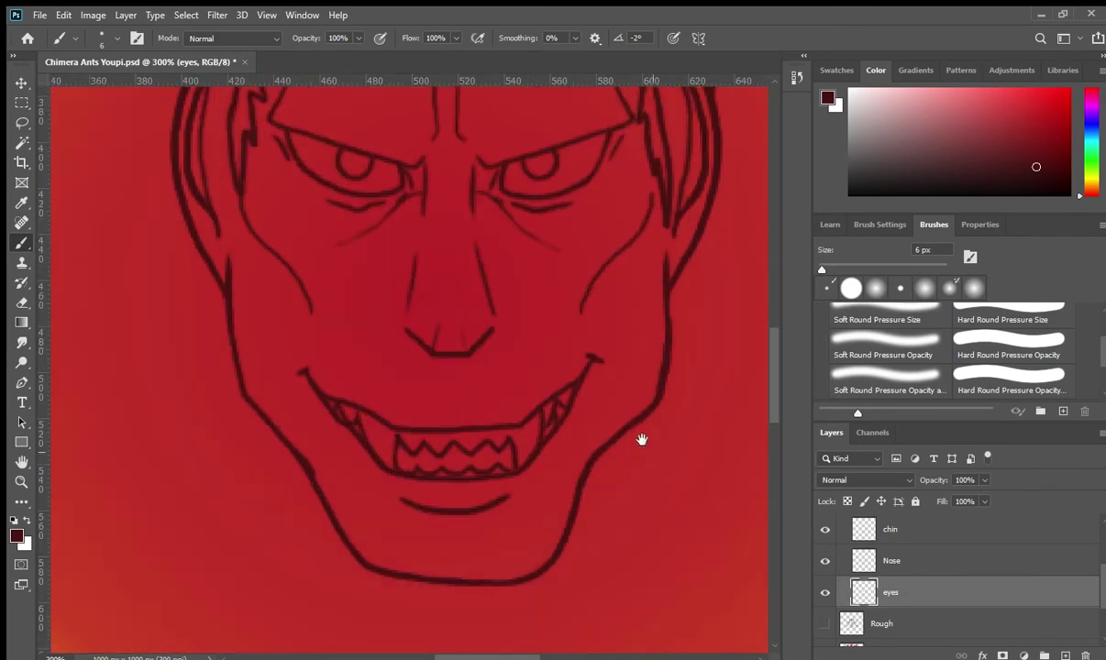
{"action": "left_click", "coordinate": [559, 541], "text": "ctrl"}
{"action": "left_click", "coordinate": [824, 563]}
{"action": "left_click", "coordinate": [824, 560]}
{"action": "left_click", "coordinate": [866, 593]}
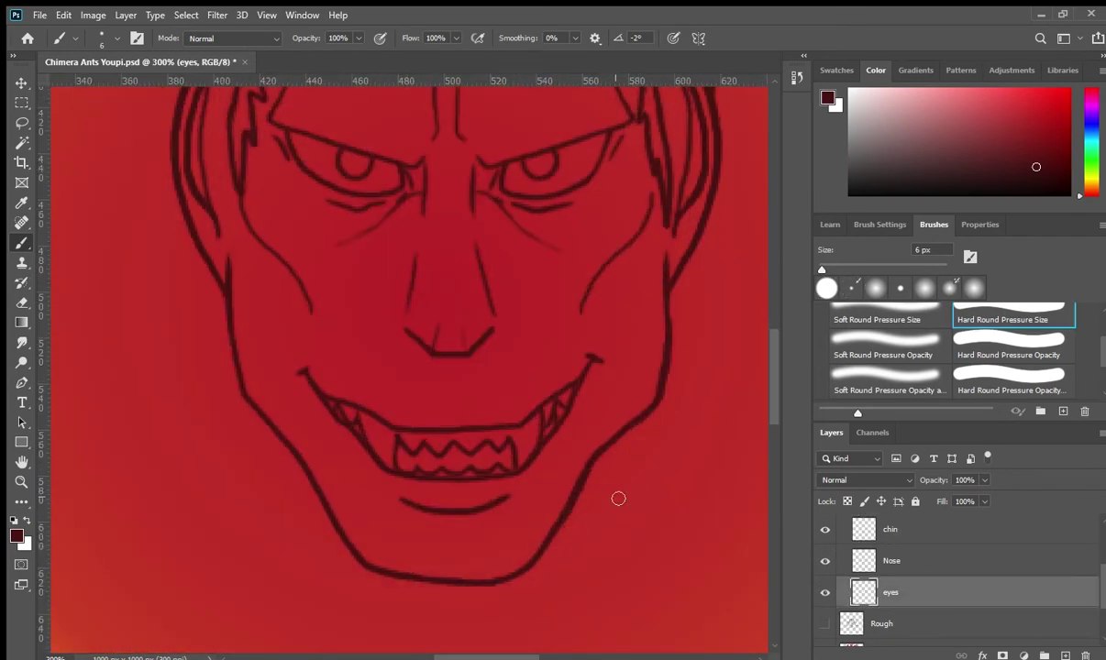
{"action": "left_click", "coordinate": [682, 337], "text": "ctrl"}
{"action": "left_click", "coordinate": [685, 333], "text": "ctrl"}
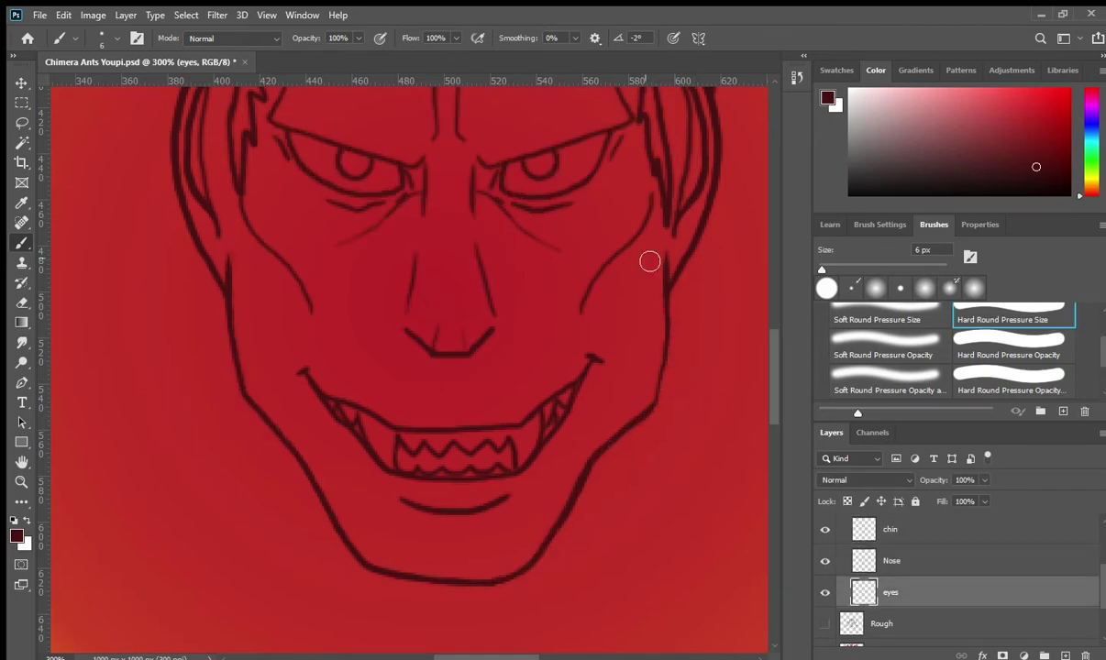
{"action": "left_click", "coordinate": [657, 386], "text": "ctrl"}
Merge the facial features into one layer named Face, show the Rough sketch, and add a layer beneath Face for the body lines
{"action": "key", "text": "ctrl+1"}
{"action": "key", "text": "ctrl+plus"}
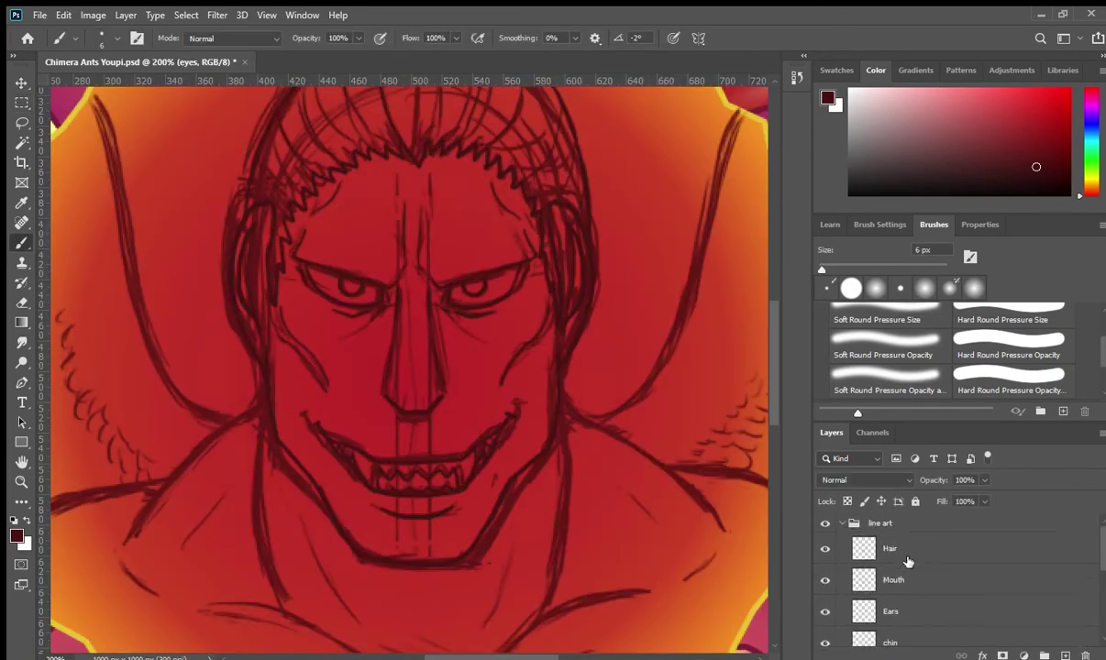
{"action": "scroll", "coordinate": [721, 485], "scroll_direction": "down", "scroll_amount": 3}
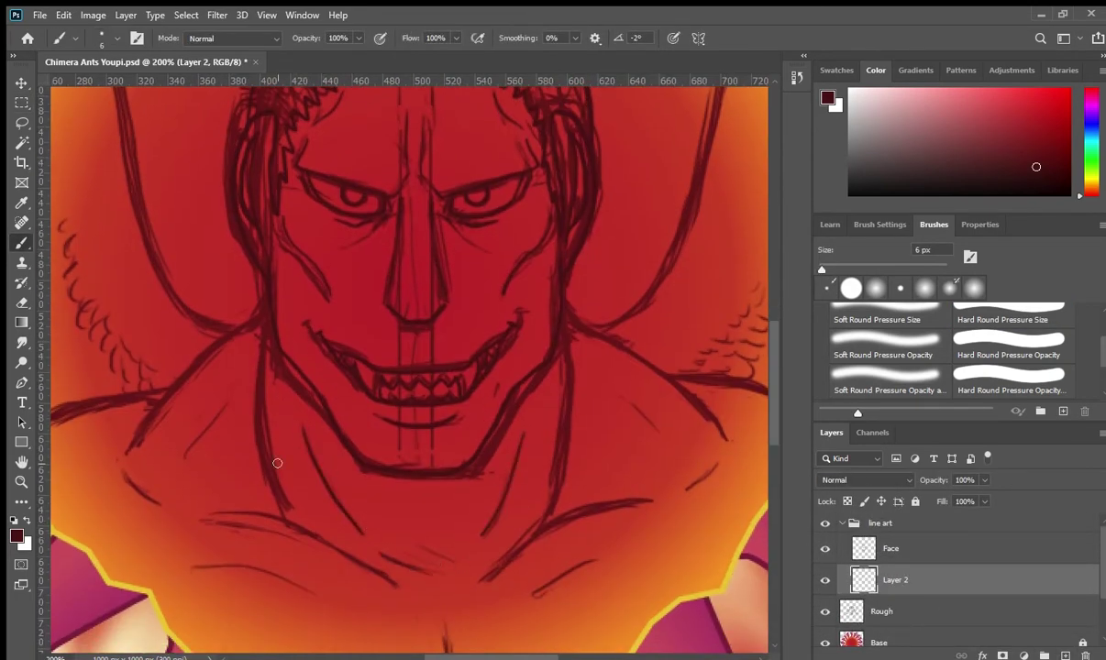
Copy the inked left shoulder slope, place it mirrored on the right side of the neck, and merge it with the body lines
{"action": "key", "text": "l"}
{"action": "left_click_drag", "start_coordinate": [111, 296], "coordinate": [251, 455]}
{"action": "key", "text": "ctrl+j"}
{"action": "key", "text": "v"}
{"action": "left_click_drag", "start_coordinate": [181, 375], "coordinate": [636, 370]}
{"action": "left_click", "coordinate": [825, 623]}
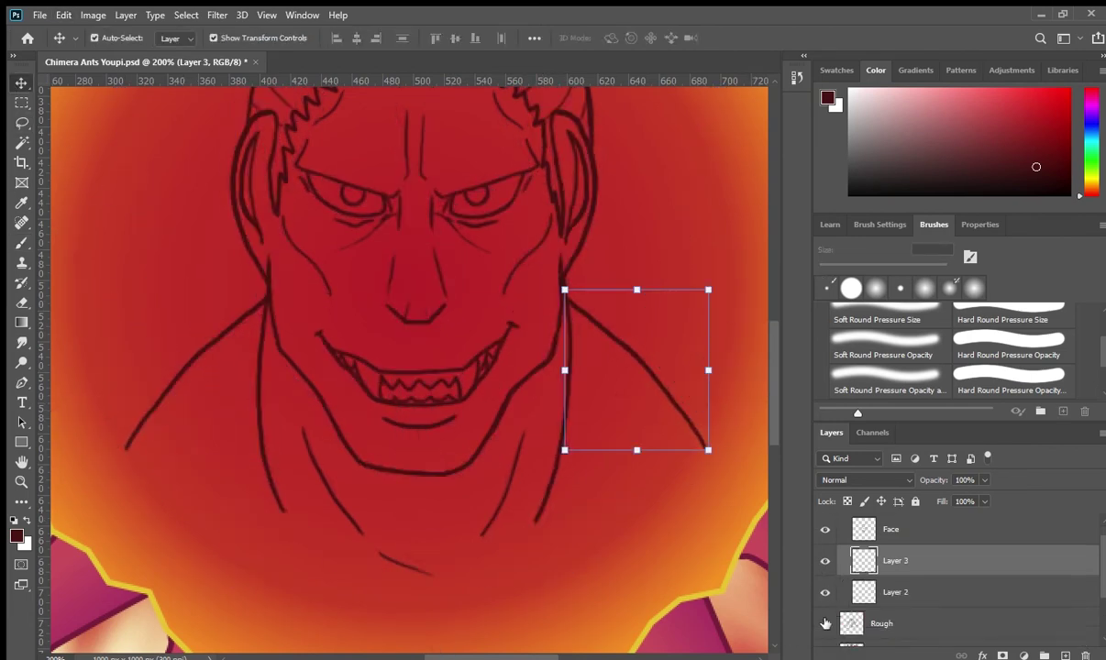
{"action": "left_click", "coordinate": [825, 623]}
{"action": "key", "text": "b"}
{"action": "left_click", "coordinate": [895, 593], "text": "shift"}
{"action": "key", "text": "ctrl+e"}
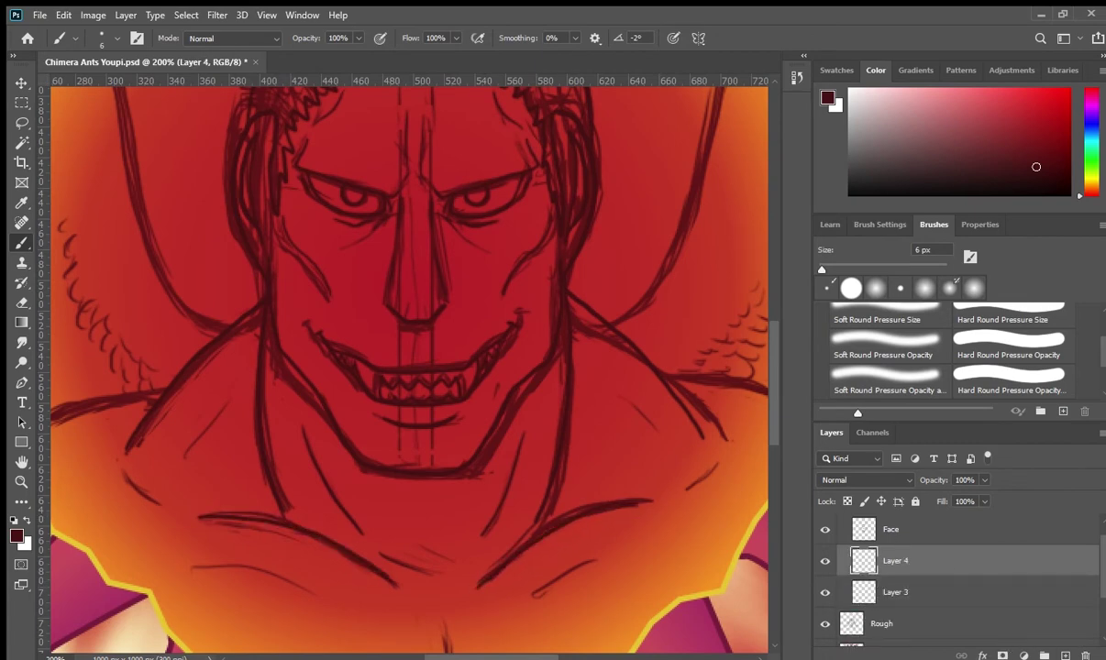
Ink the outer shoulders, collarbones and chest creases, merge the lines into a layer named Body, and hide the Rough layer
{"action": "scroll", "coordinate": [548, 489], "scroll_direction": "down", "scroll_amount": 3}
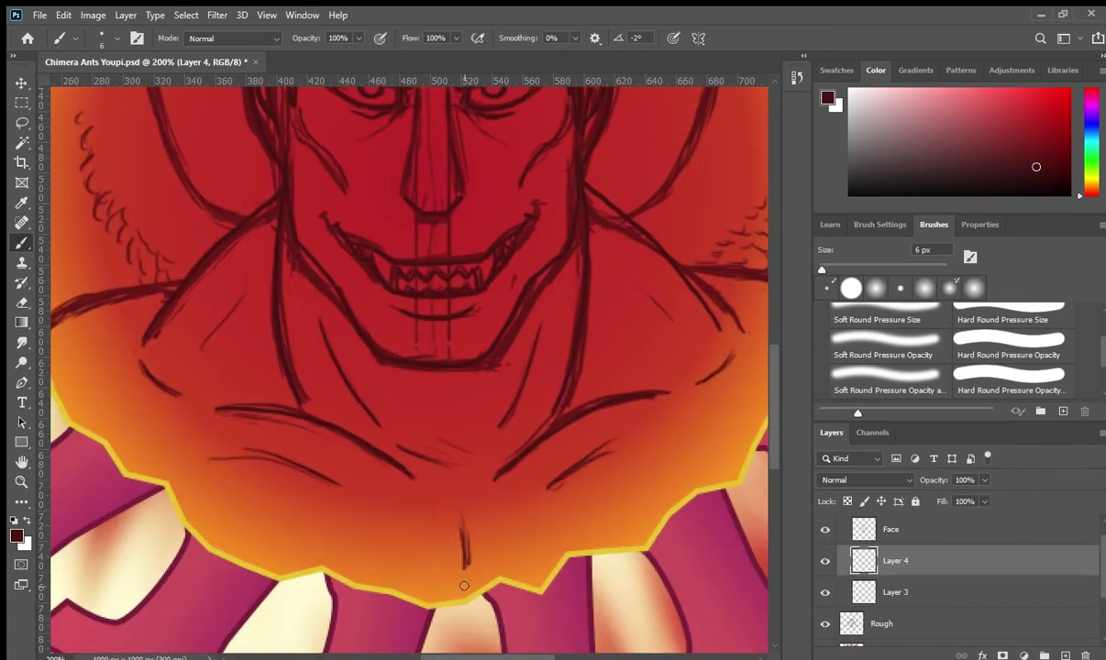
{"action": "scroll", "coordinate": [464, 585], "scroll_direction": "up", "scroll_amount": 2}
{"action": "scroll", "coordinate": [632, 346], "scroll_direction": "right", "scroll_amount": 3}
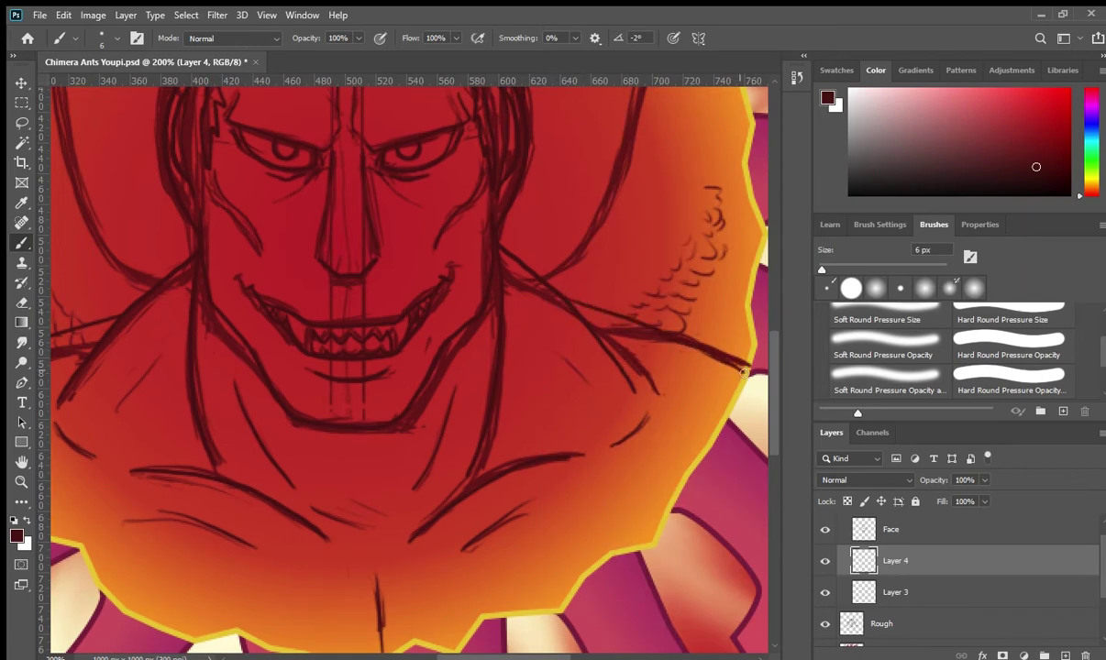
{"action": "scroll", "coordinate": [743, 373], "scroll_direction": "up", "scroll_amount": 1}
{"action": "scroll", "coordinate": [617, 345], "scroll_direction": "up", "scroll_amount": 4}
{"action": "scroll", "coordinate": [617, 346], "scroll_direction": "left", "scroll_amount": 5}
{"action": "key", "text": "ctrl+e"}
{"action": "key", "text": "ctrl+minus"}
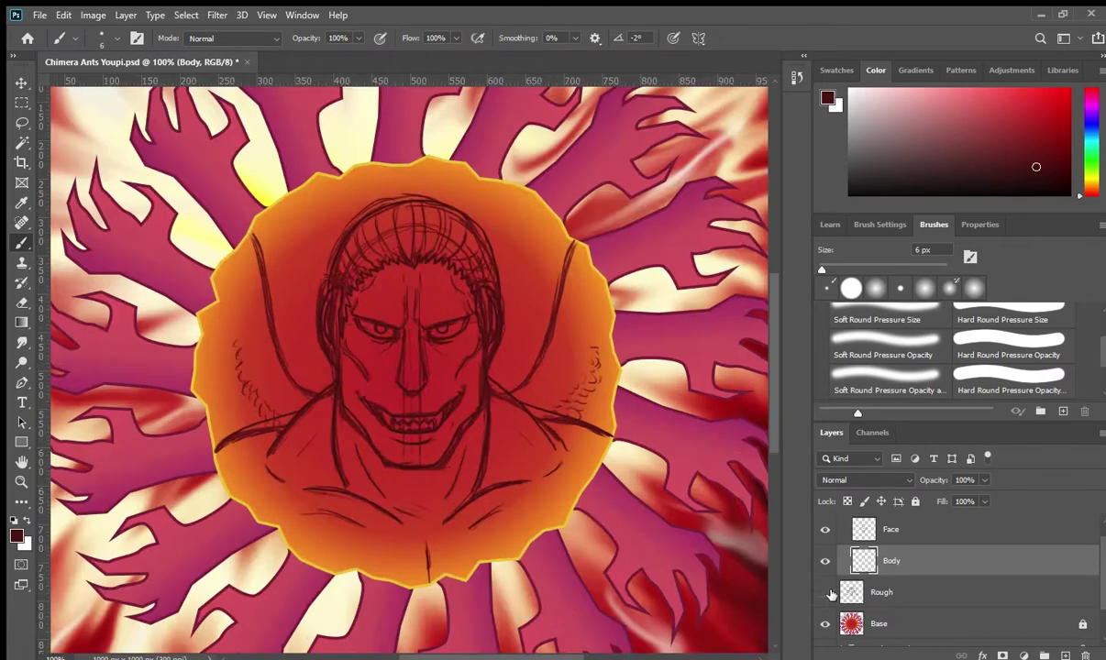
{"action": "left_click", "coordinate": [824, 593]}
Clean up the left outer shoulder line into a single smooth curve running from the neck
{"action": "key", "text": "ctrl+shift+alt+n"}
{"action": "key", "text": "ctrl+plus"}
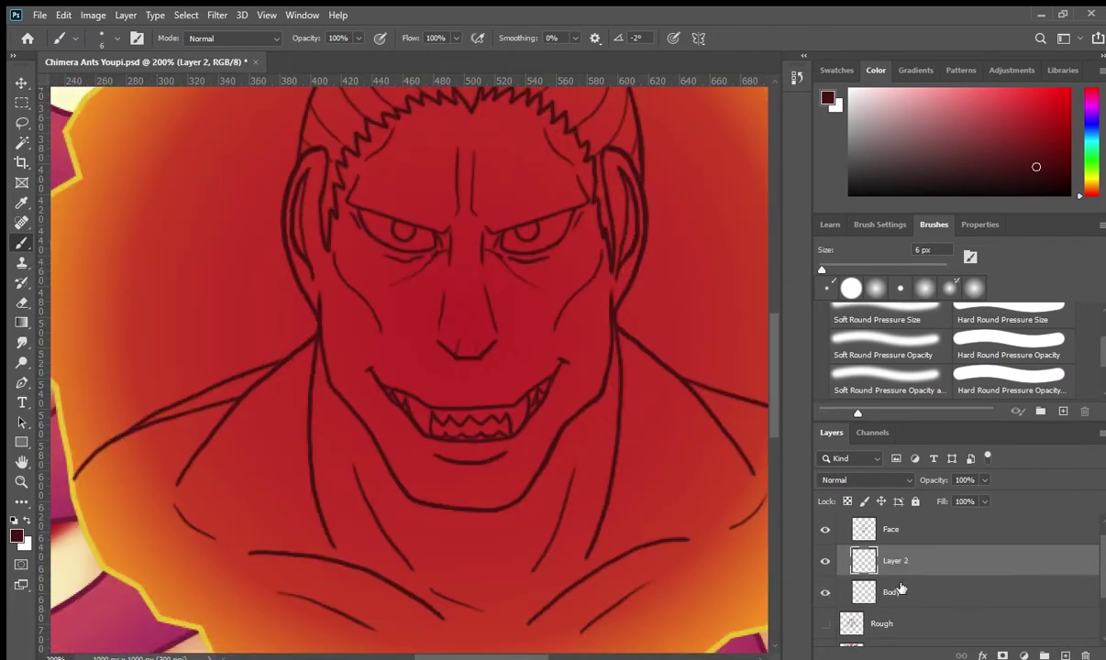
{"action": "left_click", "coordinate": [902, 588]}
{"action": "scroll", "coordinate": [476, 323], "scroll_direction": "down", "scroll_amount": 1}
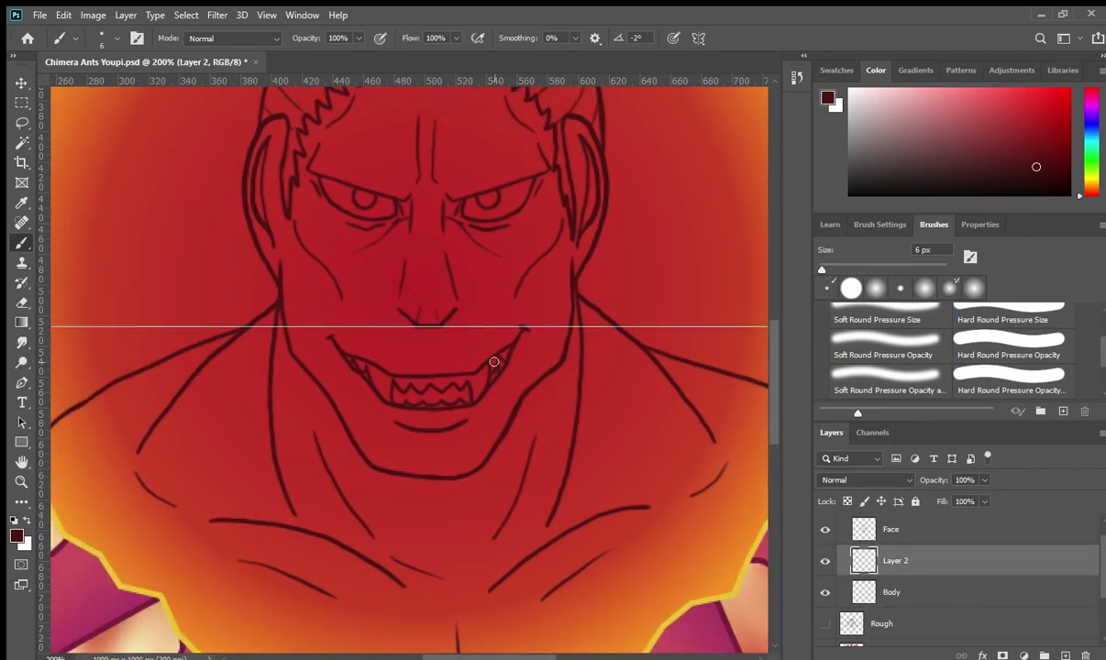
{"action": "scroll", "coordinate": [551, 348], "scroll_direction": "right", "scroll_amount": 3}
{"action": "left_click", "coordinate": [1008, 319]}
{"action": "left_click", "coordinate": [895, 560]}
{"action": "scroll", "coordinate": [551, 367], "scroll_direction": "left", "scroll_amount": 3}
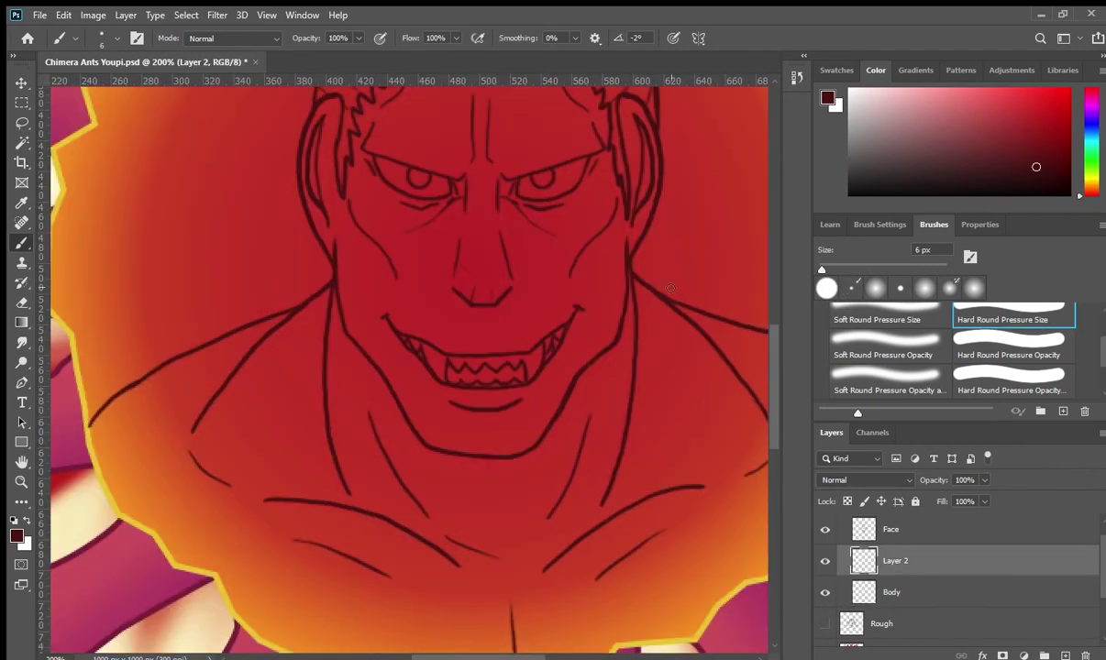
Name the new layer Wings and ink the curved inner edge of the right wing over the sketch
{"action": "scroll", "coordinate": [716, 532], "scroll_direction": "down", "scroll_amount": 3}
{"action": "scroll", "coordinate": [716, 532], "scroll_direction": "up", "scroll_amount": 5}
{"action": "key", "text": "alt+bracketleft"}
{"action": "scroll", "coordinate": [378, 377], "scroll_direction": "down", "scroll_amount": 3}
{"action": "scroll", "coordinate": [607, 331], "scroll_direction": "up", "scroll_amount": 5}
{"action": "scroll", "coordinate": [744, 311], "scroll_direction": "down", "scroll_amount": 3}
{"action": "scroll", "coordinate": [594, 513], "scroll_direction": "up", "scroll_amount": 4}
{"action": "double_click", "coordinate": [899, 561]}
{"action": "key", "text": "ctrl+z"}
{"action": "left_click_drag", "start_coordinate": [561, 235], "coordinate": [424, 499]}
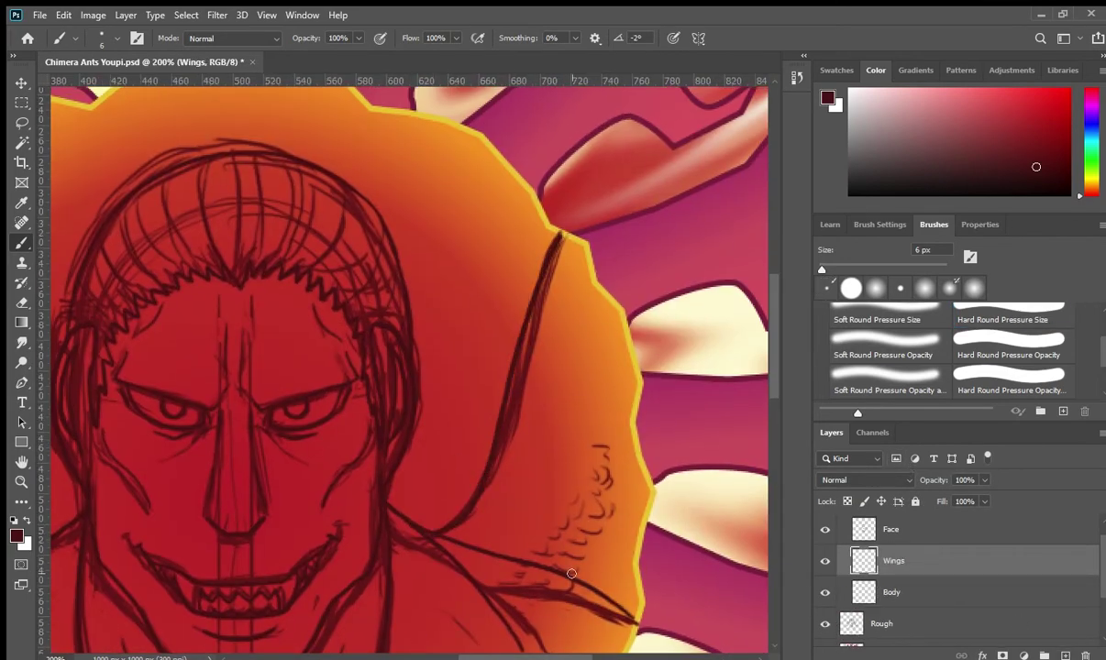
Ink the left wing's curved inner edge and the small scalloped feather marks on the right wing
{"action": "key", "text": "shift+h"}
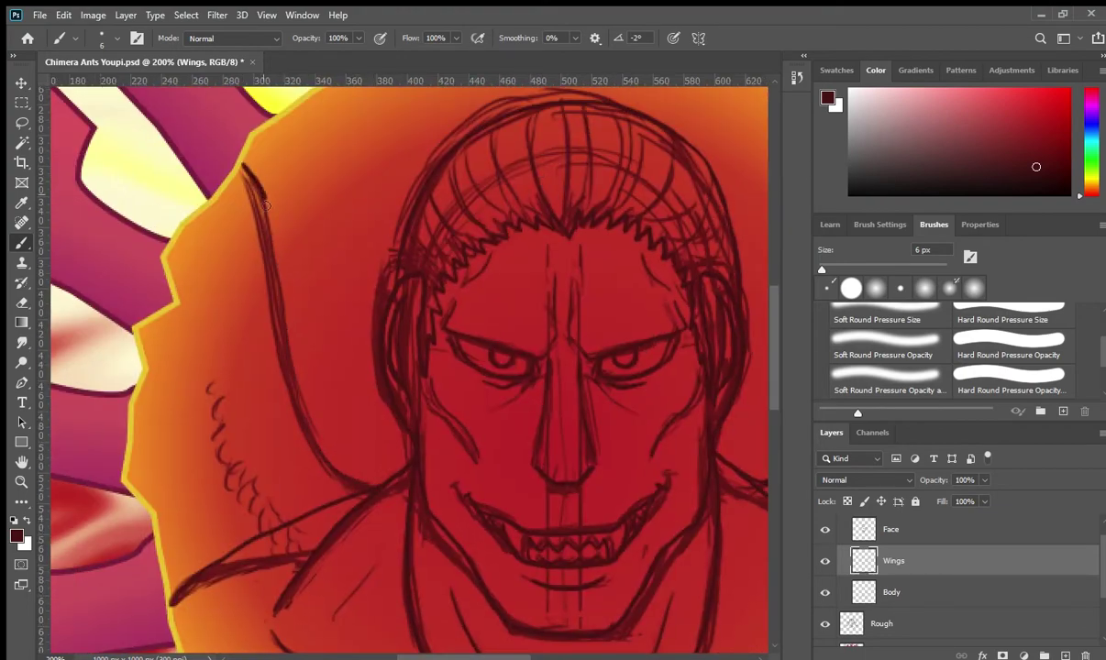
{"action": "key", "text": "shift+h"}
{"action": "key", "text": "shift+h"}
{"action": "key", "text": "shift+h"}
Copy the right wing's feather marks and place the copy mirrored on the left wing
{"action": "key", "text": "l"}
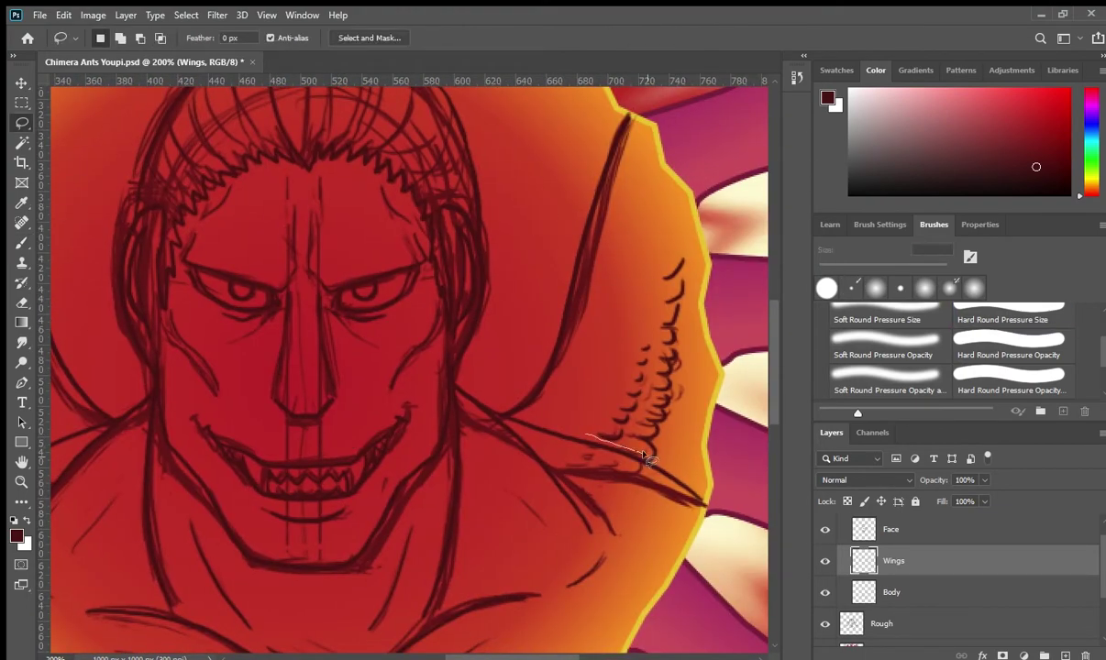
{"action": "key", "text": "ctrl+j"}
{"action": "key", "text": "v"}
{"action": "key", "text": "shift+h"}
{"action": "key", "text": "ctrl+minus"}
{"action": "key", "text": "ctrl+plus"}
{"action": "left_click_drag", "start_coordinate": [215, 334], "coordinate": [129, 363]}
{"action": "key", "text": "Return"}
{"action": "key", "text": "ctrl+0"}
Delete the Rough layer and combine the line art into a single layer named Youpi Lineart
{"action": "key", "text": "m"}
{"action": "scroll", "coordinate": [917, 578], "scroll_direction": "down", "scroll_amount": 2}
{"action": "left_click", "coordinate": [826, 603]}
{"action": "left_click", "coordinate": [1034, 610]}
{"action": "key", "text": "Delete"}
{"action": "scroll", "coordinate": [1012, 587], "scroll_direction": "up", "scroll_amount": 3}
{"action": "type", "text": "oupi lineart"}
{"action": "key", "text": "Return"}
Create a group named Flat color containing a layer named Skin, and sample the mauve skin colour from the colour reference
{"action": "key", "text": "ctrl+g"}
{"action": "type", "text": "Flat colorb"}
{"action": "key", "text": "ctrl+1"}
{"action": "type", "text": "Skin"}
{"action": "key", "text": "Return"}
{"action": "left_click", "coordinate": [77, 108], "text": "alt"}
{"action": "key", "text": "ctrl+plus"}
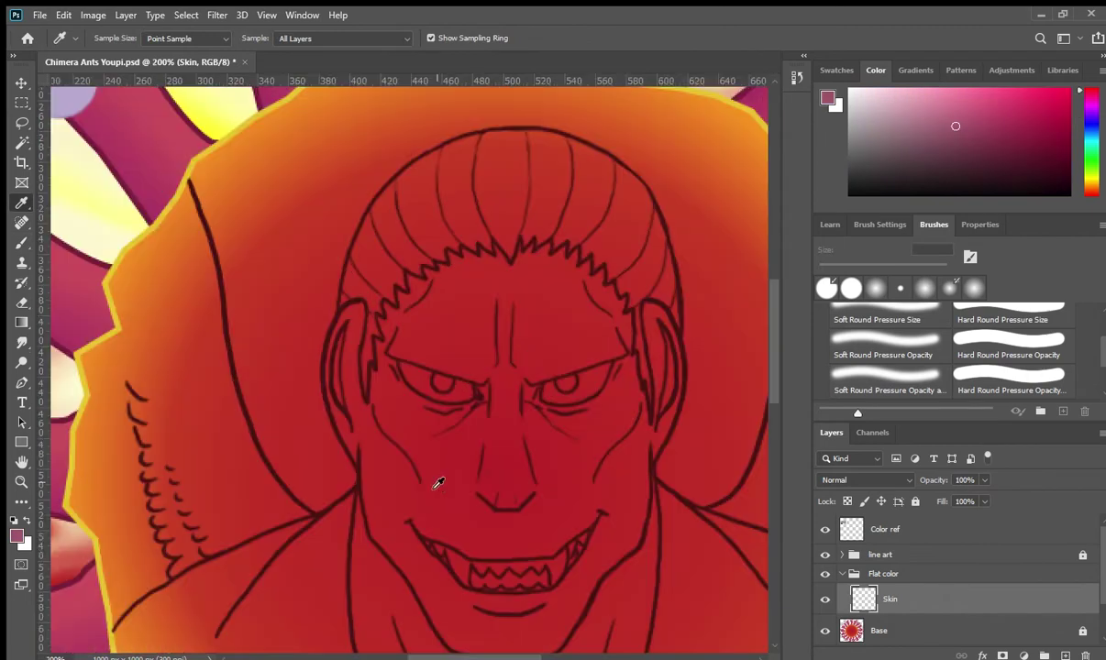
Paint flat mauve skin over the left shoulder, neck and chest down to the disc's edge with a 32 px brush
{"action": "key", "text": "ctrl+plus"}
{"action": "key", "text": "bracketright"}
{"action": "key", "text": "bracketright"}
{"action": "key", "text": "bracketright"}
{"action": "key", "text": "bracketright"}
{"action": "mouse_move", "coordinate": [137, 403]}
{"action": "left_mouse_down"}
{"action": "mouse_move", "coordinate": [174, 431]}
{"action": "mouse_move", "coordinate": [276, 441]}
{"action": "mouse_move", "coordinate": [247, 388]}
{"action": "mouse_move", "coordinate": [524, 306]}
{"action": "mouse_move", "coordinate": [236, 310]}
{"action": "mouse_move", "coordinate": [157, 478]}
{"action": "mouse_move", "coordinate": [527, 334]}
{"action": "mouse_move", "coordinate": [308, 585]}
{"action": "mouse_move", "coordinate": [313, 528]}
{"action": "mouse_move", "coordinate": [408, 584]}
{"action": "left_mouse_up"}
{"action": "scroll", "coordinate": [523, 306], "scroll_direction": "down", "scroll_amount": 3}
{"action": "scroll", "coordinate": [408, 583], "scroll_direction": "down", "scroll_amount": 3}
{"action": "scroll", "coordinate": [408, 583], "scroll_direction": "right", "scroll_amount": 3}
{"action": "mouse_move", "coordinate": [254, 526]}
{"action": "left_mouse_down"}
{"action": "mouse_move", "coordinate": [358, 556]}
{"action": "mouse_move", "coordinate": [629, 365]}
{"action": "left_mouse_up"}
{"action": "scroll", "coordinate": [629, 365], "scroll_direction": "right", "scroll_amount": 2}
{"action": "mouse_move", "coordinate": [404, 431]}
{"action": "left_mouse_down"}
{"action": "mouse_move", "coordinate": [457, 458]}
{"action": "mouse_move", "coordinate": [493, 501]}
{"action": "left_mouse_up"}
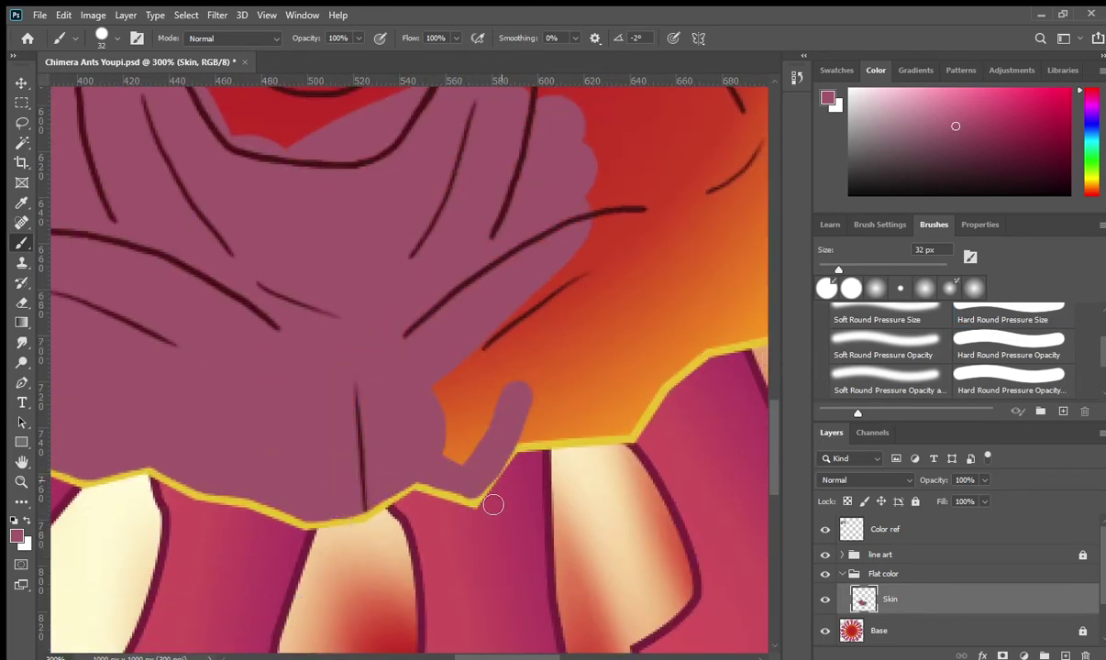
Fill the right side of the chest and the right shoulder with the flat mauve skin colour
{"action": "scroll", "coordinate": [474, 364], "scroll_direction": "up", "scroll_amount": 3}
{"action": "scroll", "coordinate": [474, 364], "scroll_direction": "right", "scroll_amount": 3}
{"action": "mouse_move", "coordinate": [474, 364]}
{"action": "left_mouse_down"}
{"action": "mouse_move", "coordinate": [484, 512]}
{"action": "mouse_move", "coordinate": [539, 227]}
{"action": "mouse_move", "coordinate": [602, 432]}
{"action": "mouse_move", "coordinate": [665, 257]}
{"action": "mouse_move", "coordinate": [603, 424]}
{"action": "mouse_move", "coordinate": [604, 382]}
{"action": "left_mouse_up"}
{"action": "key", "text": "."}
{"action": "scroll", "coordinate": [604, 382], "scroll_direction": "up", "scroll_amount": 3}
{"action": "scroll", "coordinate": [604, 383], "scroll_direction": "right", "scroll_amount": 2}
{"action": "mouse_move", "coordinate": [230, 229]}
{"action": "left_mouse_down"}
{"action": "mouse_move", "coordinate": [193, 350]}
{"action": "mouse_move", "coordinate": [366, 229]}
{"action": "left_mouse_up"}
Select the areas enclosed by the Youpi Lineart and fill the face with mauve on the Skin layer, leaving out eyes and mouth
{"action": "left_click", "coordinate": [841, 555]}
{"action": "scroll", "coordinate": [815, 510], "scroll_direction": "down", "scroll_amount": 1}
{"action": "left_click", "coordinate": [864, 549], "text": "ctrl"}
{"action": "mouse_move", "coordinate": [266, 339]}
{"action": "left_mouse_down"}
{"action": "mouse_move", "coordinate": [383, 223]}
{"action": "mouse_move", "coordinate": [615, 306]}
{"action": "left_mouse_up"}
{"action": "key", "text": "ctrl+d"}
{"action": "scroll", "coordinate": [528, 216], "scroll_direction": "up", "scroll_amount": 3}
{"action": "scroll", "coordinate": [528, 217], "scroll_direction": "left", "scroll_amount": 4}
{"action": "key", "text": "ctrl+shift+d"}
{"action": "mouse_move", "coordinate": [413, 192]}
{"action": "left_mouse_down"}
{"action": "mouse_move", "coordinate": [353, 477]}
{"action": "mouse_move", "coordinate": [619, 309]}
{"action": "mouse_move", "coordinate": [440, 441]}
{"action": "left_mouse_up"}
{"action": "scroll", "coordinate": [317, 460], "scroll_direction": "up", "scroll_amount": 3}
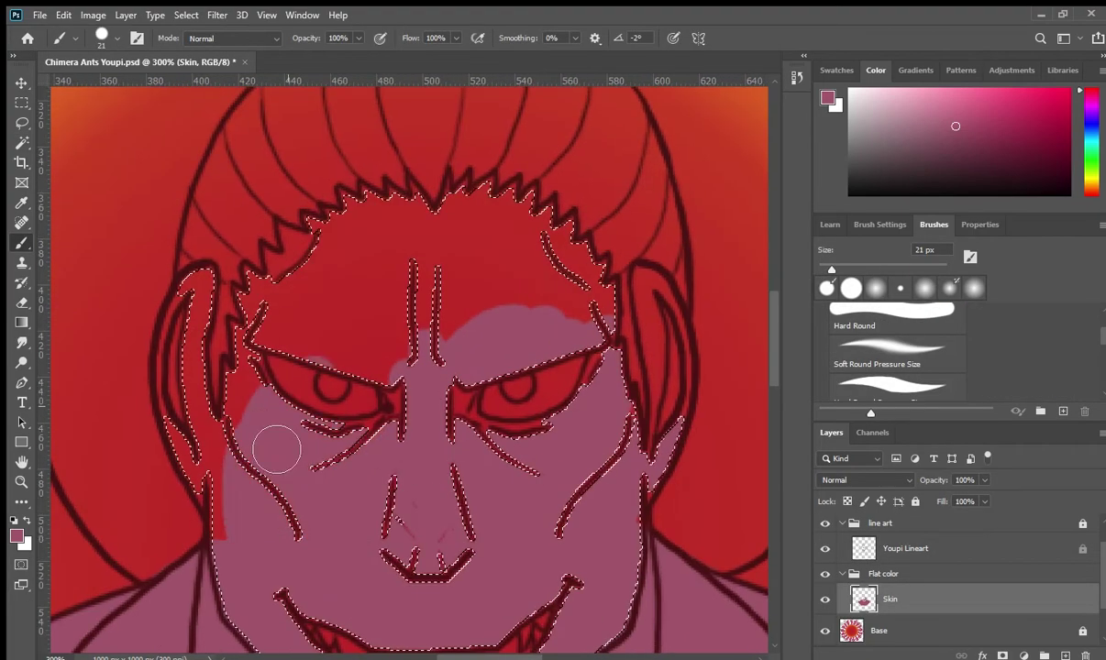
{"action": "left_click_drag", "start_coordinate": [317, 460], "coordinate": [605, 246]}
{"action": "key", "text": "ctrl+d"}
Paint mauve over the remaining gaps beneath the facial creases, ears and hairline, using a 5 px brush for the fine edges
{"action": "scroll", "coordinate": [607, 421], "scroll_direction": "down", "scroll_amount": 3}
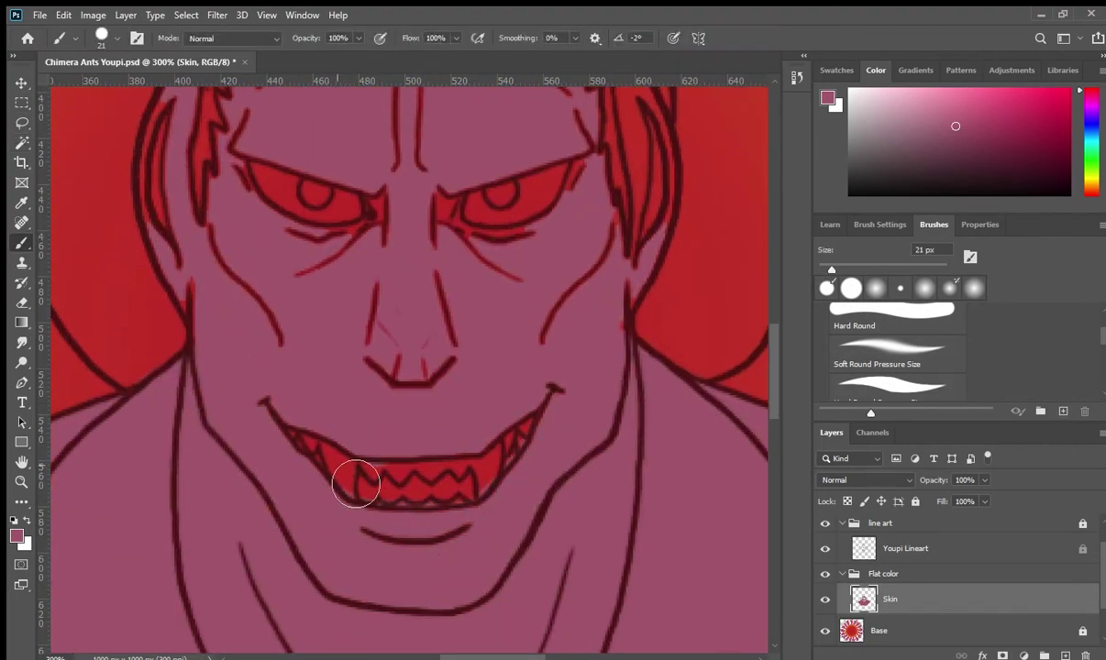
{"action": "left_click_drag", "start_coordinate": [617, 303], "coordinate": [528, 501]}
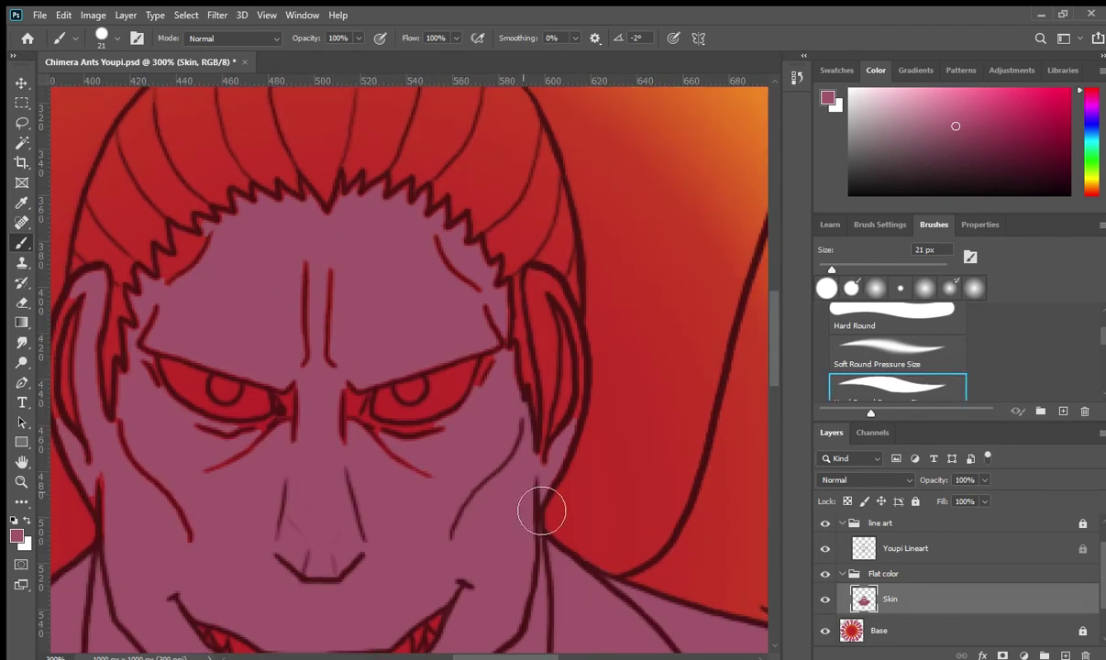
{"action": "mouse_move", "coordinate": [547, 409]}
{"action": "left_mouse_down"}
{"action": "mouse_move", "coordinate": [460, 344]}
{"action": "mouse_move", "coordinate": [467, 364]}
{"action": "mouse_move", "coordinate": [414, 204]}
{"action": "mouse_move", "coordinate": [308, 445]}
{"action": "mouse_move", "coordinate": [239, 454]}
{"action": "left_mouse_up"}
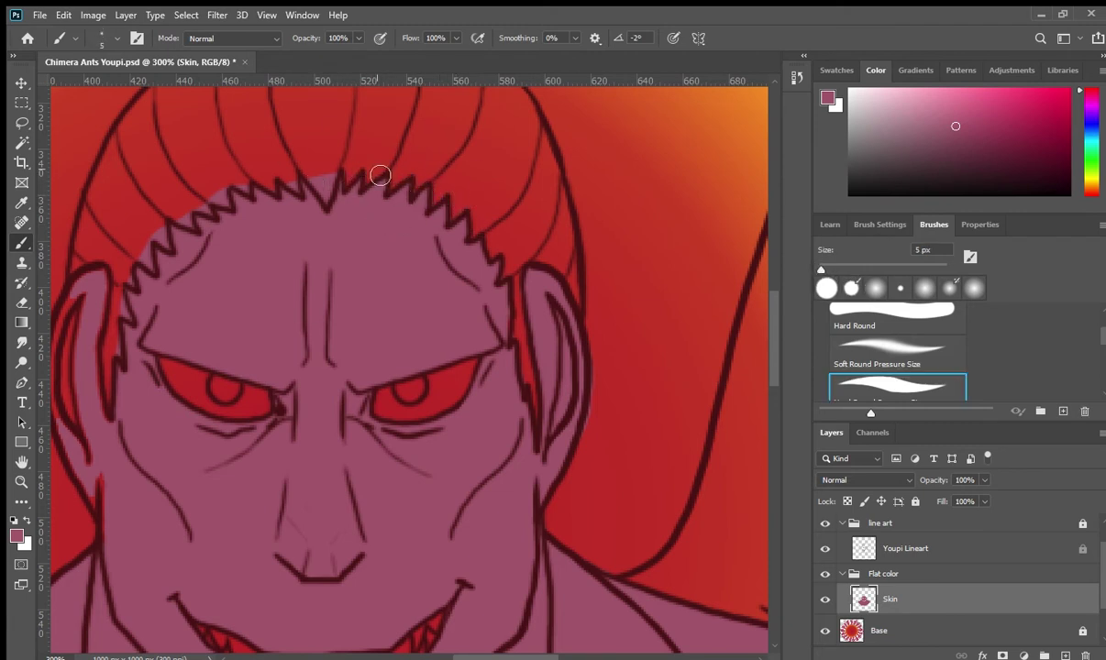
{"action": "left_click_drag", "start_coordinate": [382, 171], "coordinate": [447, 185]}
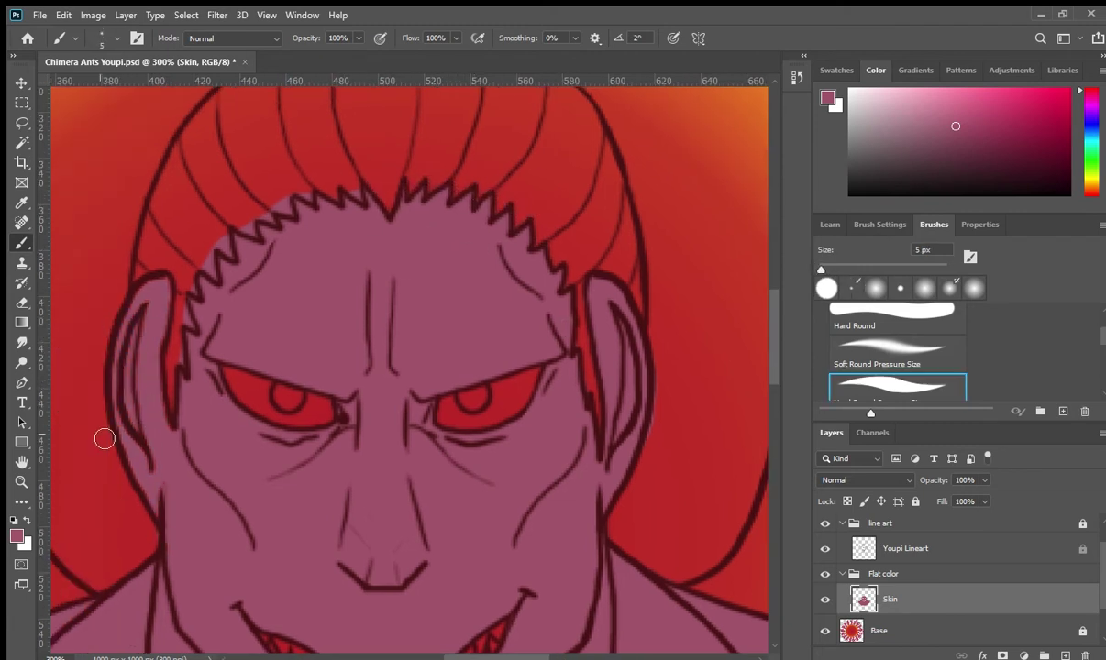
Add an Eyes Teeth layer and paint flat white eyes and teeth with teal irises
{"action": "left_click", "coordinate": [1063, 655]}
{"action": "scroll", "coordinate": [408, 367], "scroll_direction": "down", "scroll_amount": 3}
{"action": "left_click_drag", "start_coordinate": [275, 531], "coordinate": [514, 541]}
{"action": "left_click_drag", "start_coordinate": [239, 266], "coordinate": [541, 275]}
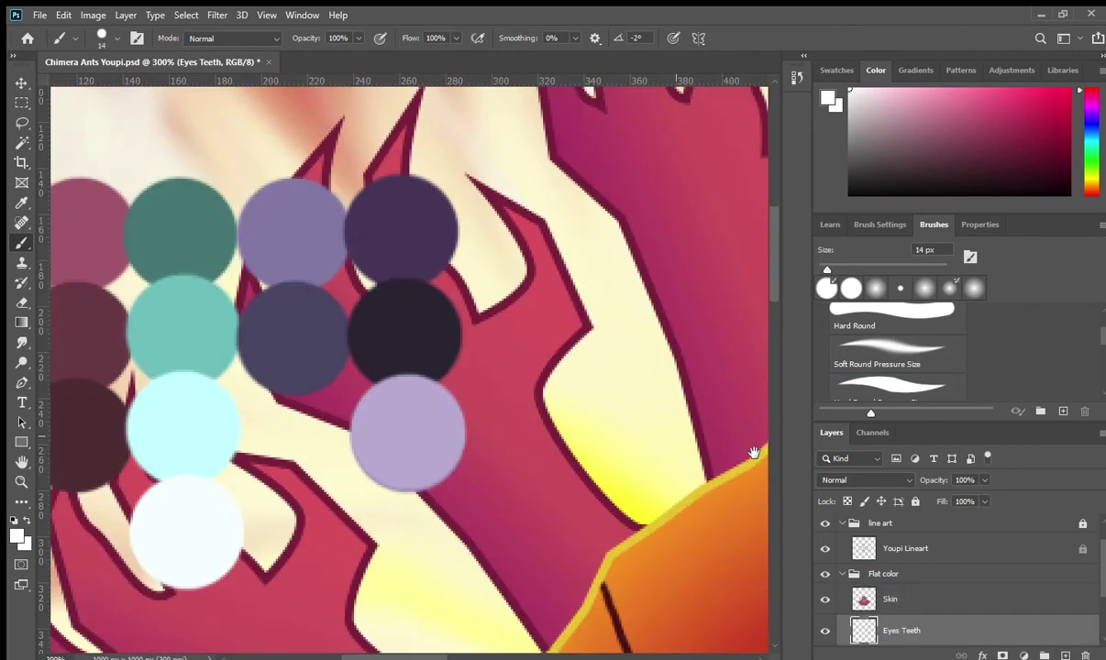
{"action": "left_click", "coordinate": [425, 352]}
{"action": "left_click", "coordinate": [375, 296]}
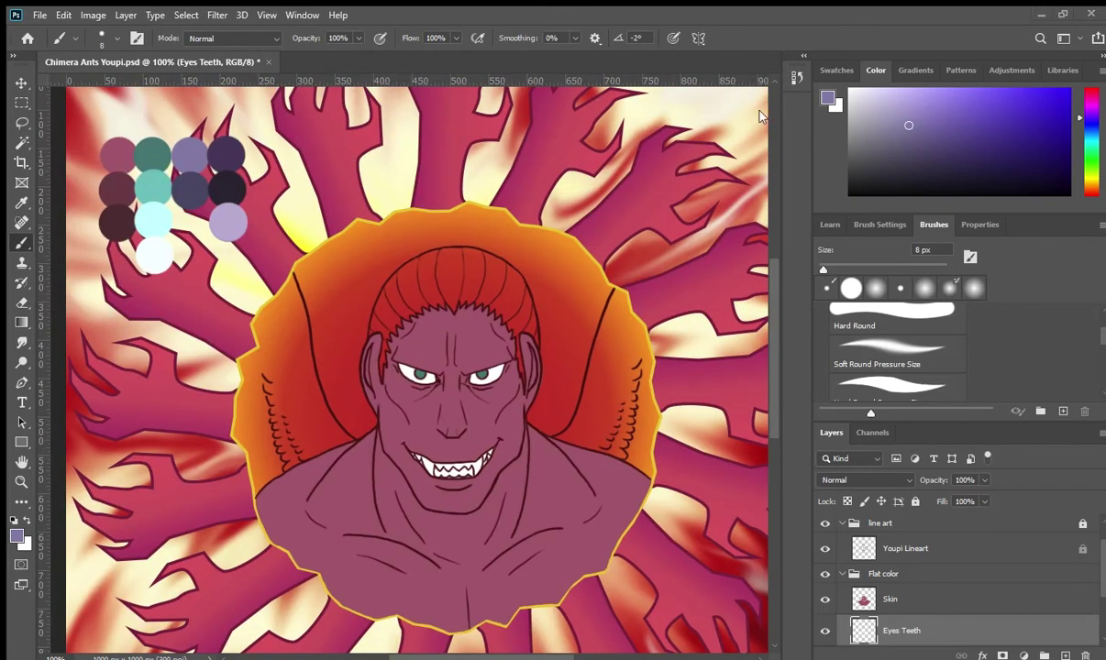
Paint the lower part of the wing beside the face's left side flat dusty pink on the Wings layer, starting with a 50 px brush
{"action": "left_click_drag", "start_coordinate": [824, 268], "coordinate": [854, 264]}
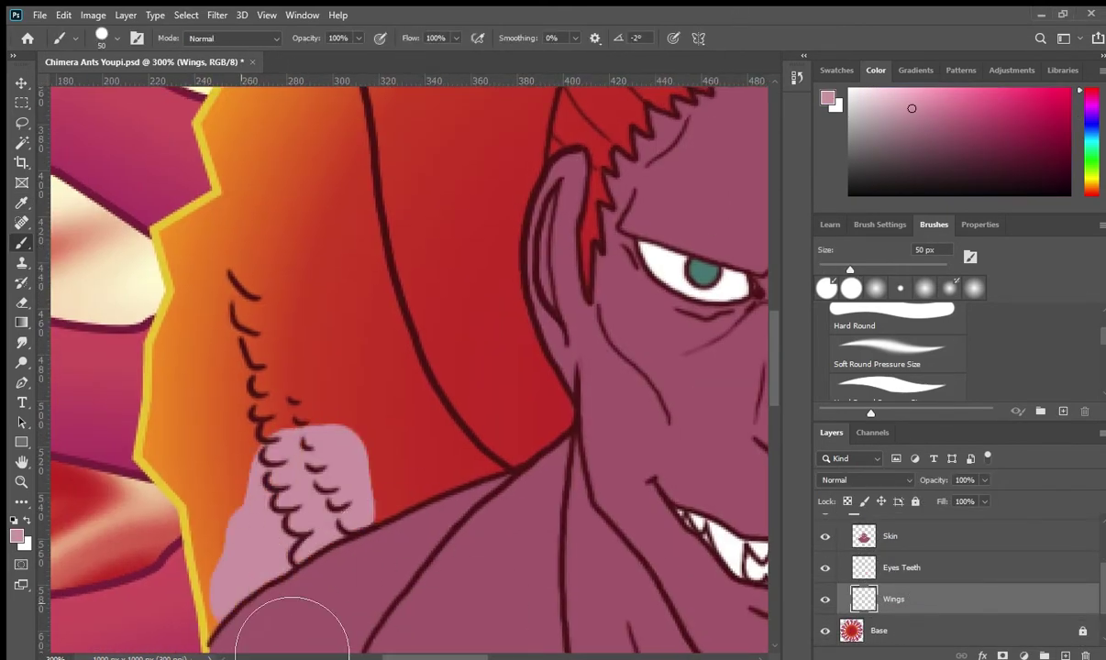
{"action": "mouse_move", "coordinate": [292, 642]}
{"action": "left_mouse_down"}
{"action": "mouse_move", "coordinate": [533, 544]}
{"action": "mouse_move", "coordinate": [486, 447]}
{"action": "left_mouse_up"}
{"action": "key", "text": "bracketleft"}
{"action": "key", "text": "bracketleft"}
{"action": "key", "text": "bracketleft"}
{"action": "mouse_move", "coordinate": [266, 302]}
{"action": "left_mouse_down"}
{"action": "mouse_move", "coordinate": [239, 440]}
{"action": "mouse_move", "coordinate": [320, 225]}
{"action": "left_mouse_up"}
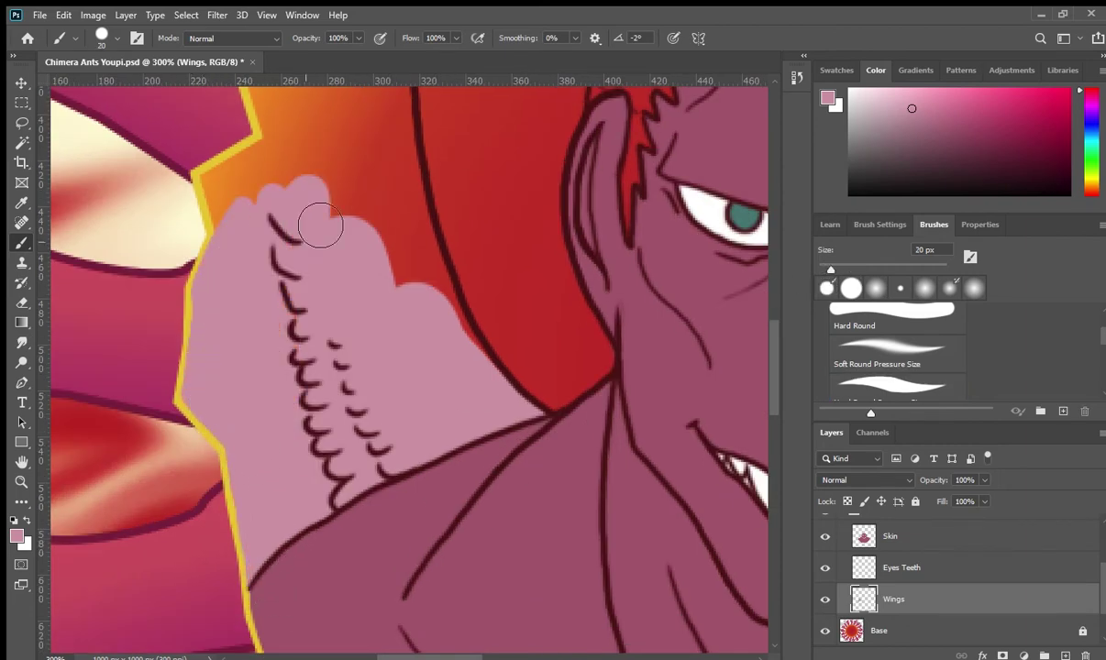
Fill the rest of the left wing up to its tip with dusty pink using a 20 px brush
{"action": "scroll", "coordinate": [319, 225], "scroll_direction": "up", "scroll_amount": 3}
{"action": "left_click_drag", "start_coordinate": [271, 326], "coordinate": [445, 353]}
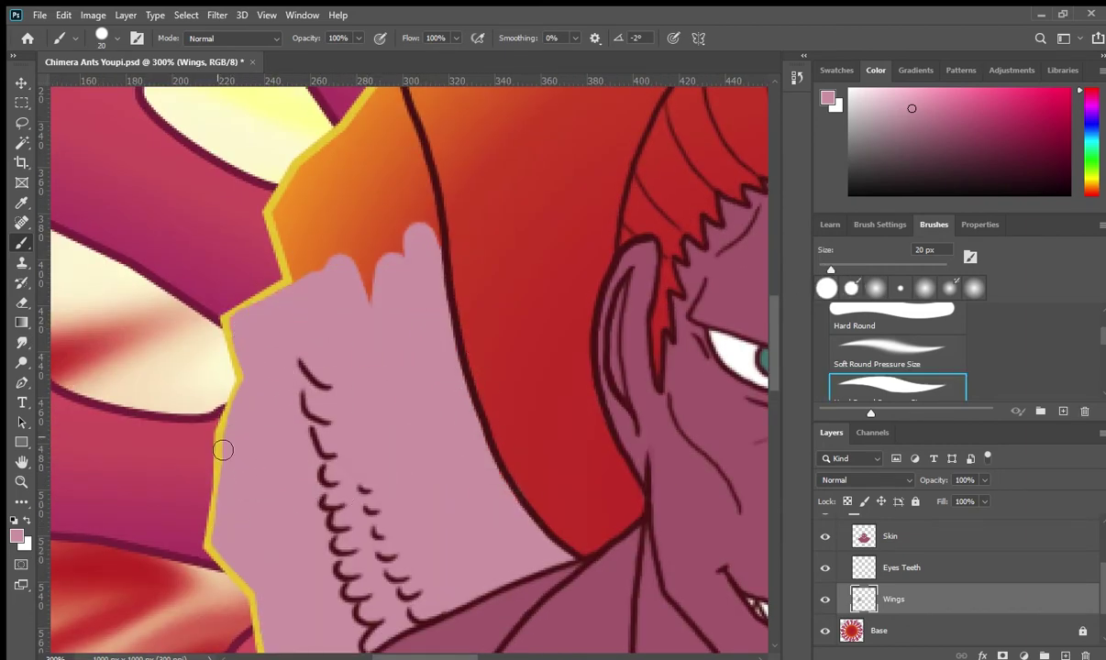
{"action": "left_click_drag", "start_coordinate": [315, 307], "coordinate": [321, 240]}
{"action": "scroll", "coordinate": [320, 240], "scroll_direction": "up", "scroll_amount": 3}
{"action": "left_click_drag", "start_coordinate": [340, 175], "coordinate": [442, 321]}
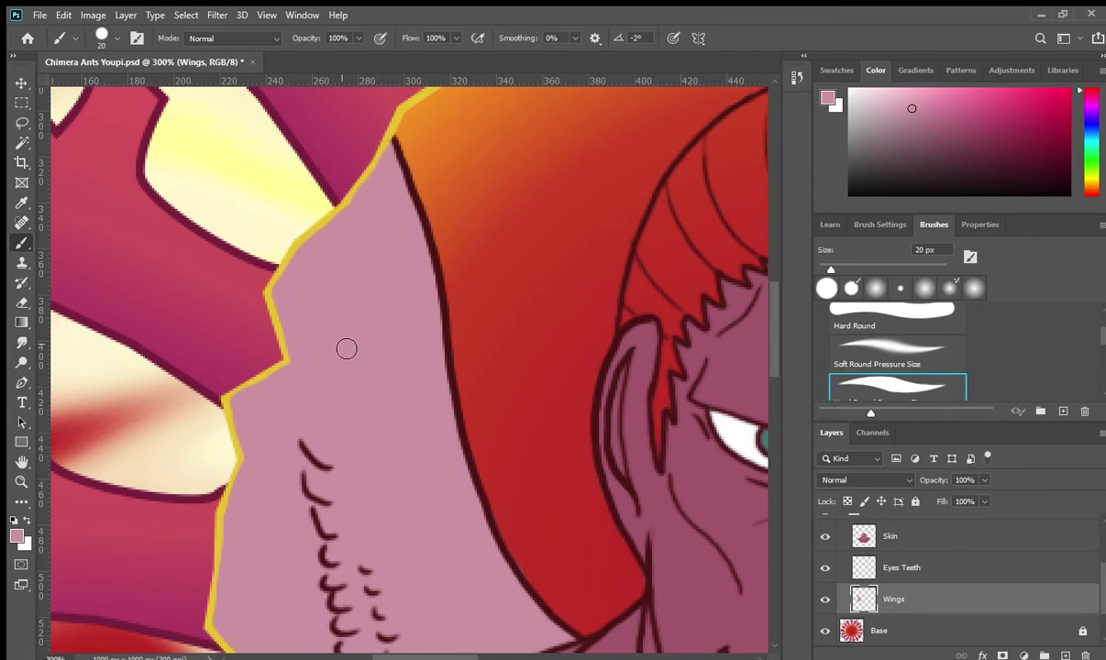
Fill the right wing with the same dusty pink, using a 12 px brush along the disc's edge
{"action": "scroll", "coordinate": [392, 131], "scroll_direction": "right", "scroll_amount": 5}
{"action": "scroll", "coordinate": [389, 390], "scroll_direction": "right", "scroll_amount": 10}
{"action": "mouse_move", "coordinate": [515, 480]}
{"action": "left_mouse_down"}
{"action": "mouse_move", "coordinate": [550, 440]}
{"action": "mouse_move", "coordinate": [378, 303]}
{"action": "mouse_move", "coordinate": [431, 211]}
{"action": "mouse_move", "coordinate": [530, 231]}
{"action": "mouse_move", "coordinate": [548, 303]}
{"action": "left_mouse_up"}
{"action": "scroll", "coordinate": [378, 303], "scroll_direction": "up", "scroll_amount": 3}
{"action": "scroll", "coordinate": [564, 588], "scroll_direction": "down", "scroll_amount": 3}
{"action": "left_click_drag", "start_coordinate": [579, 603], "coordinate": [570, 294]}
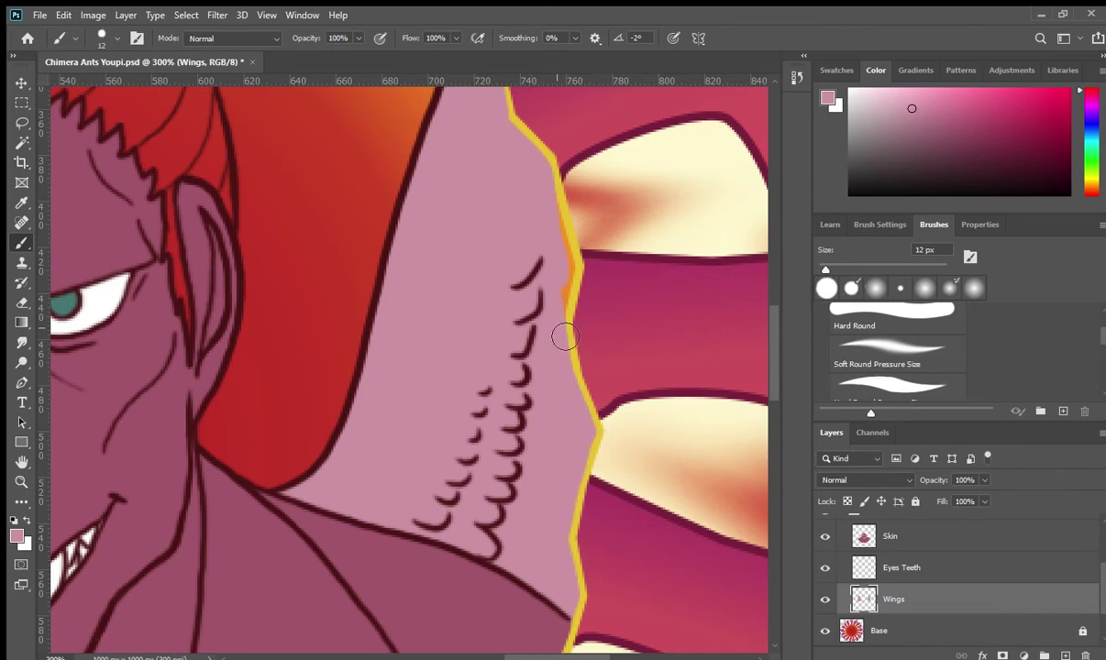
{"action": "scroll", "coordinate": [587, 275], "scroll_direction": "up", "scroll_amount": 3}
Sample the dark purple swatch and add a layer named Hair beneath the Wings layer
{"action": "scroll", "coordinate": [587, 276], "scroll_direction": "left", "scroll_amount": 5}
{"action": "scroll", "coordinate": [587, 275], "scroll_direction": "down", "scroll_amount": 3}
{"action": "left_click", "coordinate": [229, 170], "text": "alt"}
{"action": "left_click", "coordinate": [1063, 656], "text": "ctrl"}
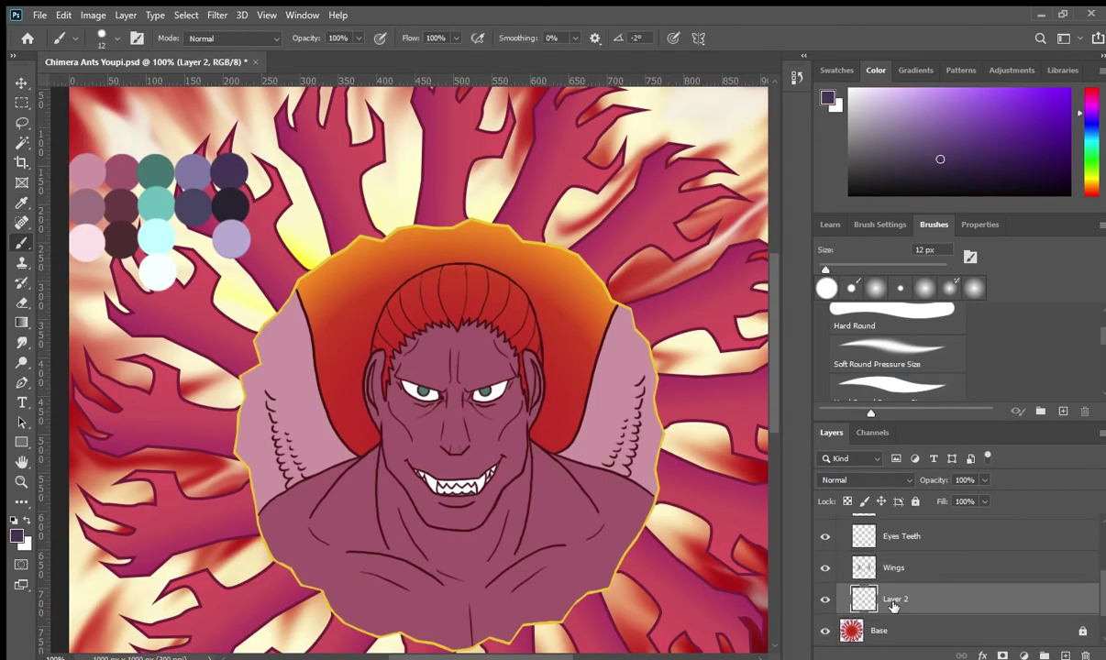
{"action": "double_click", "coordinate": [895, 598]}
{"action": "type", "text": "Hair"}
Paint the slicked-back hair and sideburns flat dark purple with an enlarged brush of up to 44 px
{"action": "scroll", "coordinate": [435, 322], "scroll_direction": "up", "scroll_amount": 2}
{"action": "key", "text": "bracketright"}
{"action": "key", "text": "bracketright"}
{"action": "key", "text": "bracketright"}
{"action": "mouse_move", "coordinate": [302, 385]}
{"action": "left_mouse_down"}
{"action": "mouse_move", "coordinate": [667, 357]}
{"action": "mouse_move", "coordinate": [567, 297]}
{"action": "mouse_move", "coordinate": [642, 275]}
{"action": "left_mouse_up"}
{"action": "mouse_move", "coordinate": [631, 402]}
{"action": "left_mouse_down"}
{"action": "mouse_move", "coordinate": [553, 360]}
{"action": "mouse_move", "coordinate": [484, 390]}
{"action": "left_mouse_up"}
{"action": "left_click_drag", "start_coordinate": [568, 275], "coordinate": [431, 179]}
{"action": "left_click_drag", "start_coordinate": [562, 370], "coordinate": [531, 321]}
{"action": "left_click", "coordinate": [530, 322], "text": "ctrl"}
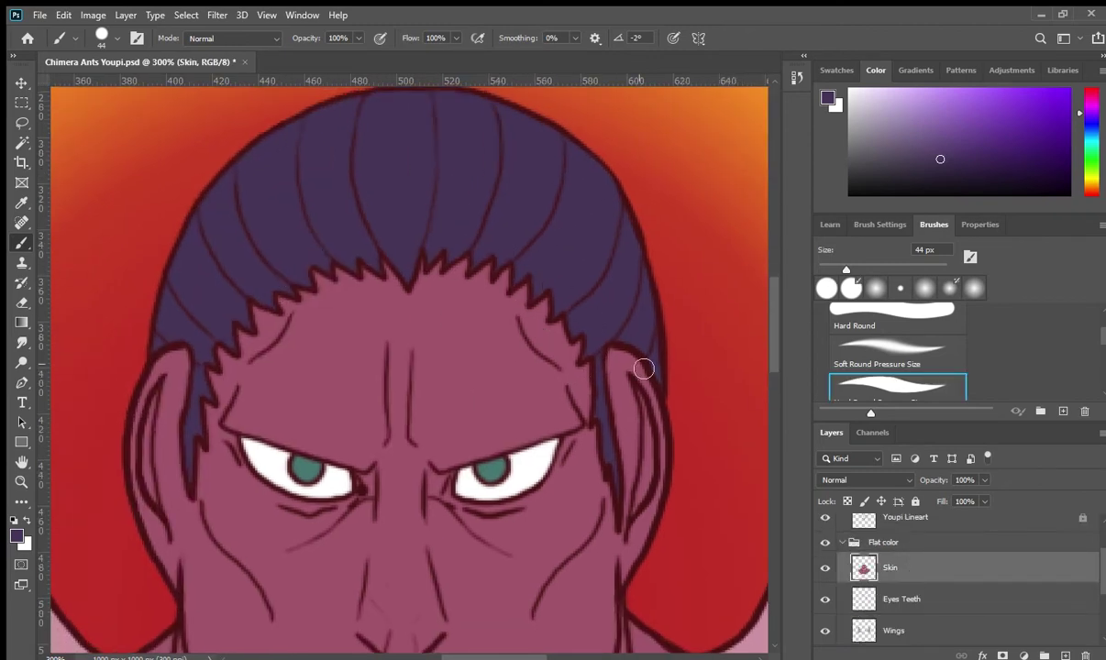
Create a Shading group above Flat color containing a layer named Hair, and sample the light lavender swatch
{"action": "key", "text": "ctrl+minus"}
{"action": "key", "text": "ctrl+minus"}
{"action": "left_click", "coordinate": [842, 543]}
{"action": "key", "text": "ctrl+g"}
{"action": "double_click", "coordinate": [880, 585]}
{"action": "type", "text": "Shading"}
{"action": "key", "text": "Return"}
{"action": "left_click", "coordinate": [890, 599]}
{"action": "key", "text": "i"}
{"action": "left_click", "coordinate": [250, 217]}
{"action": "key", "text": "b"}
Paint curved lavender highlight strands following the hair lines across the whole head with an 11 px brush
{"action": "key", "text": "ctrl+plus"}
{"action": "key", "text": "ctrl+plus"}
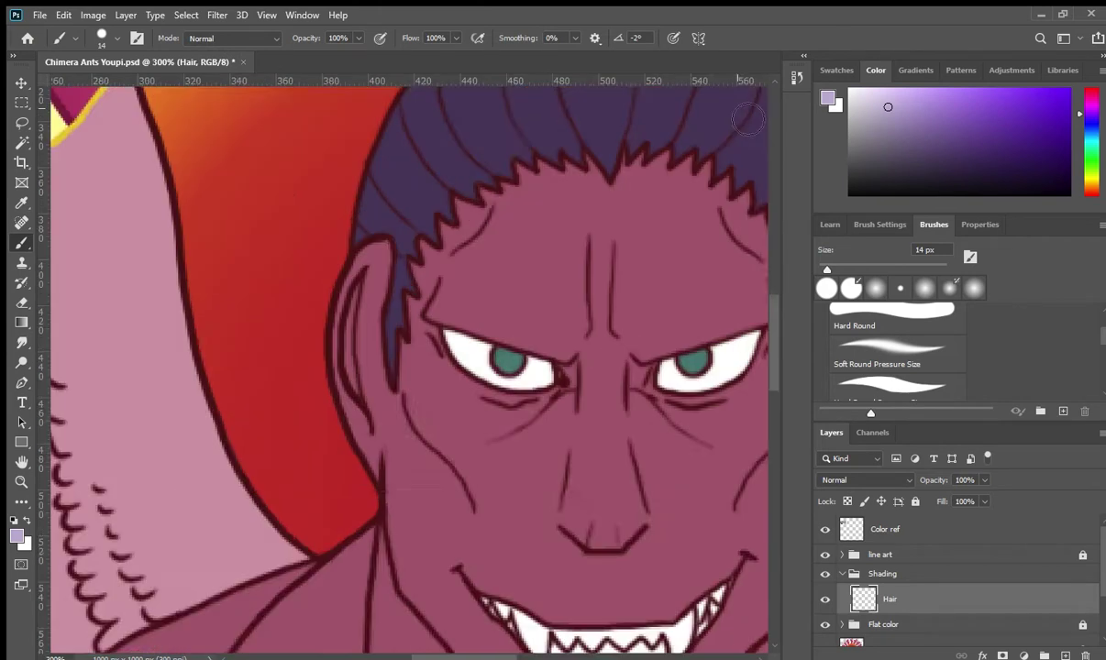
{"action": "scroll", "coordinate": [431, 367], "scroll_direction": "up", "scroll_amount": 3}
{"action": "left_click_drag", "start_coordinate": [330, 303], "coordinate": [298, 367]}
{"action": "left_click_drag", "start_coordinate": [404, 183], "coordinate": [449, 293]}
{"action": "left_click_drag", "start_coordinate": [525, 165], "coordinate": [541, 316]}
{"action": "scroll", "coordinate": [534, 175], "scroll_direction": "up", "scroll_amount": 2}
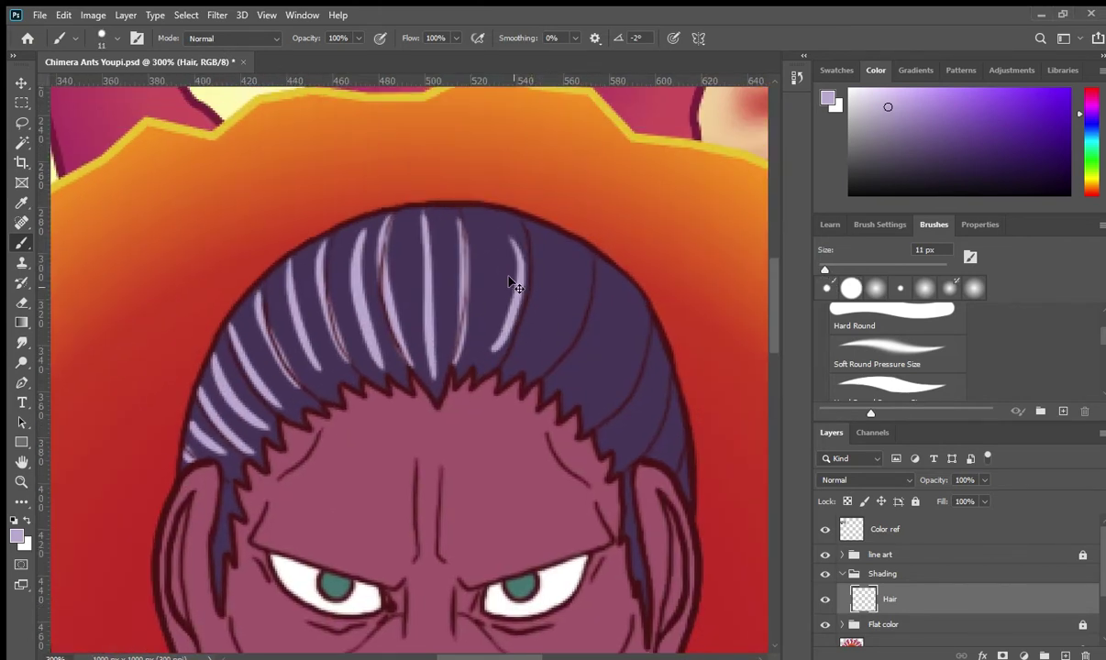
{"action": "left_click_drag", "start_coordinate": [476, 220], "coordinate": [499, 311]}
{"action": "left_click_drag", "start_coordinate": [587, 339], "coordinate": [614, 413]}
Smudge the lavender hair highlights with the soft pressure opacity and flow brush at 90% strength
{"action": "key", "text": "r"}
{"action": "left_click", "coordinate": [897, 377]}
{"action": "mouse_move", "coordinate": [183, 395]}
{"action": "left_mouse_down"}
{"action": "mouse_move", "coordinate": [221, 440]}
{"action": "mouse_move", "coordinate": [276, 282]}
{"action": "mouse_move", "coordinate": [403, 275]}
{"action": "mouse_move", "coordinate": [511, 286]}
{"action": "mouse_move", "coordinate": [511, 314]}
{"action": "mouse_move", "coordinate": [594, 344]}
{"action": "mouse_move", "coordinate": [654, 385]}
{"action": "left_mouse_up"}
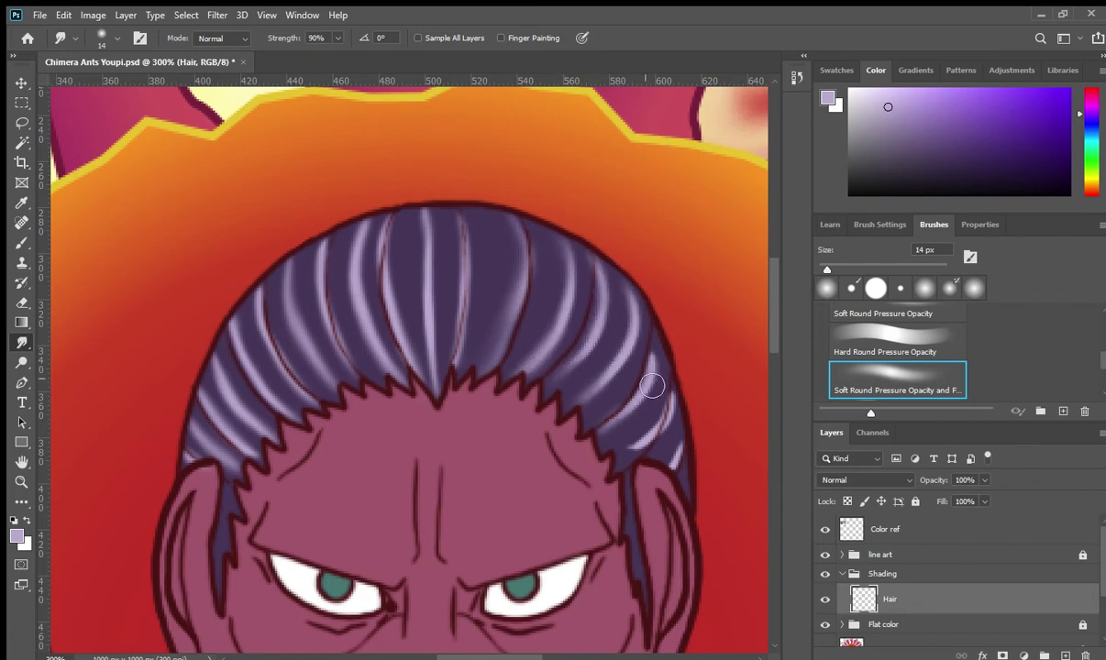
{"action": "left_click_drag", "start_coordinate": [623, 317], "coordinate": [633, 403]}
Add a layer named Hair 2 beneath the Hair highlights and set the brush to the near-black purple swatch
{"action": "key", "text": "ctrl+1"}
{"action": "key", "text": "v"}
{"action": "key", "text": "i"}
{"action": "key", "text": "v"}
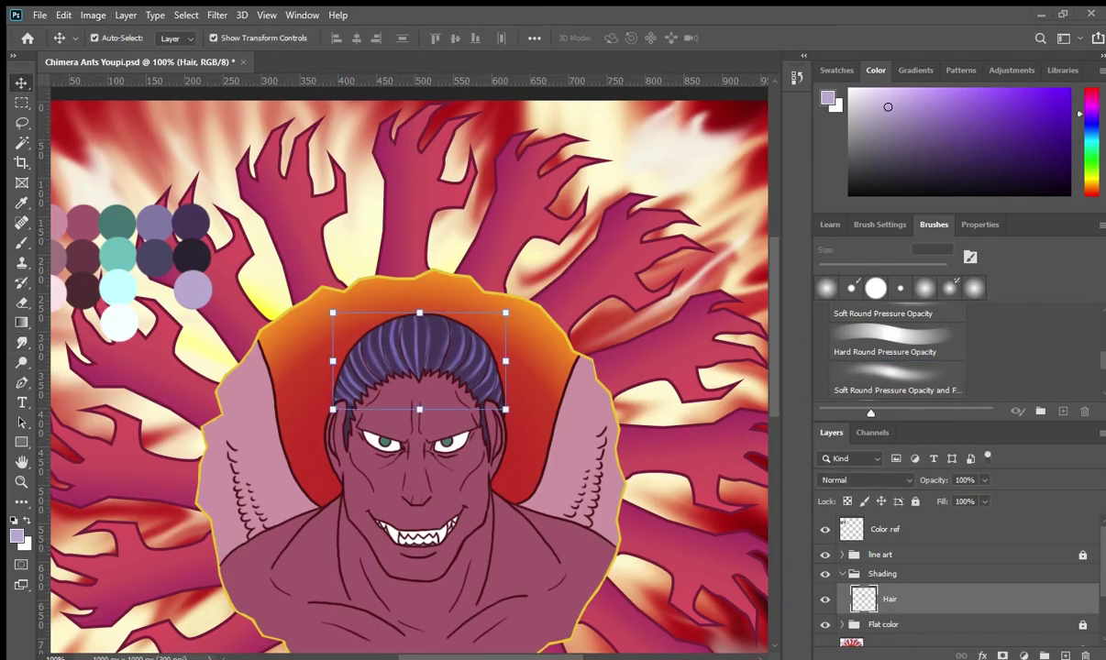
{"action": "key", "text": "ctrl+plus"}
{"action": "key", "text": "ctrl+shift+alt+n"}
{"action": "key", "text": "b"}
{"action": "key", "text": "d"}
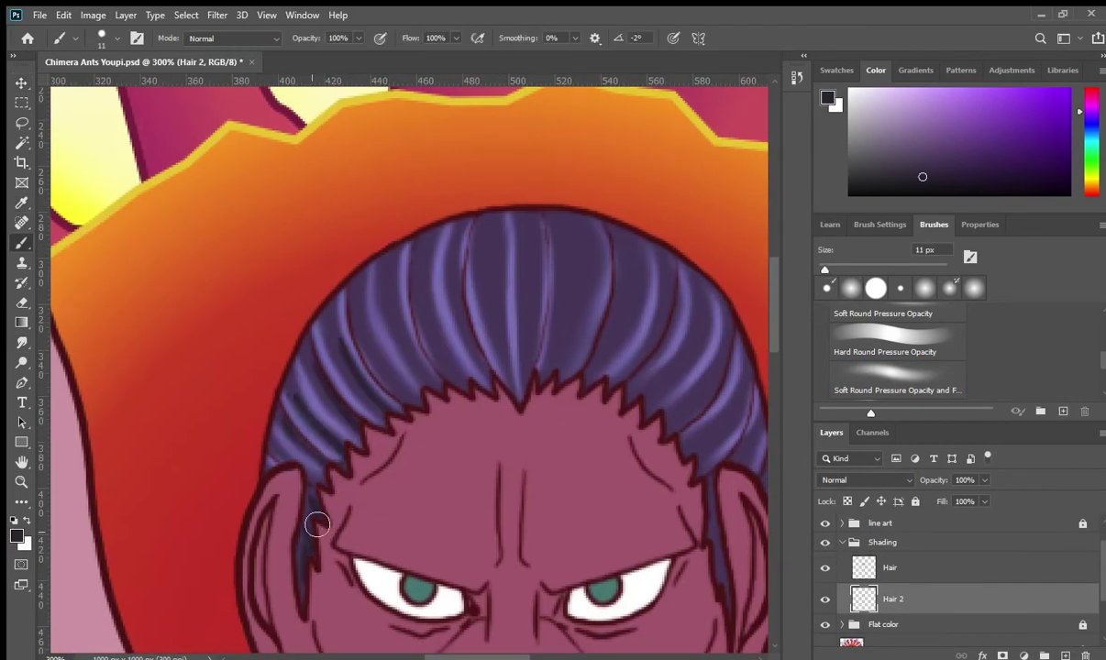
Paint near-black shadow strands between the hair highlights and into the sideburns with an 11 px brush
{"action": "left_click_drag", "start_coordinate": [376, 234], "coordinate": [426, 362]}
{"action": "left_click_drag", "start_coordinate": [458, 224], "coordinate": [541, 349]}
{"action": "left_click_drag", "start_coordinate": [433, 311], "coordinate": [297, 257]}
{"action": "left_click_drag", "start_coordinate": [220, 243], "coordinate": [275, 321]}
{"action": "left_click_drag", "start_coordinate": [417, 183], "coordinate": [497, 331]}
{"action": "left_click_drag", "start_coordinate": [513, 239], "coordinate": [596, 413]}
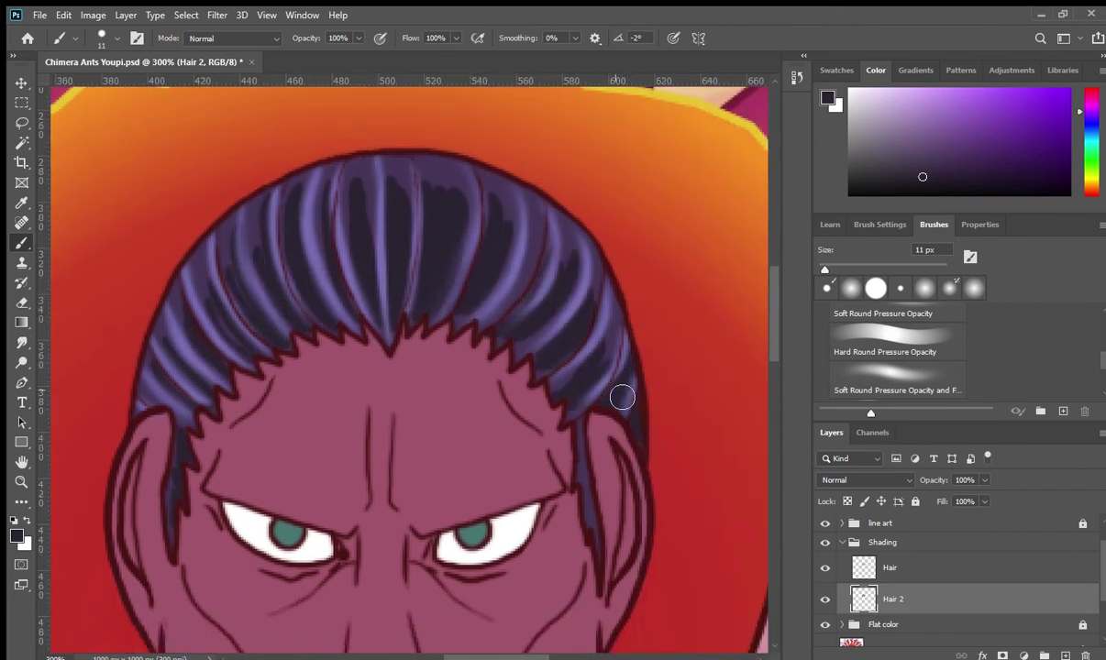
Smudge the dark strands on Hair 2 and the highlight strands on Hair with a 14 px brush at 90% strength
{"action": "key", "text": "r"}
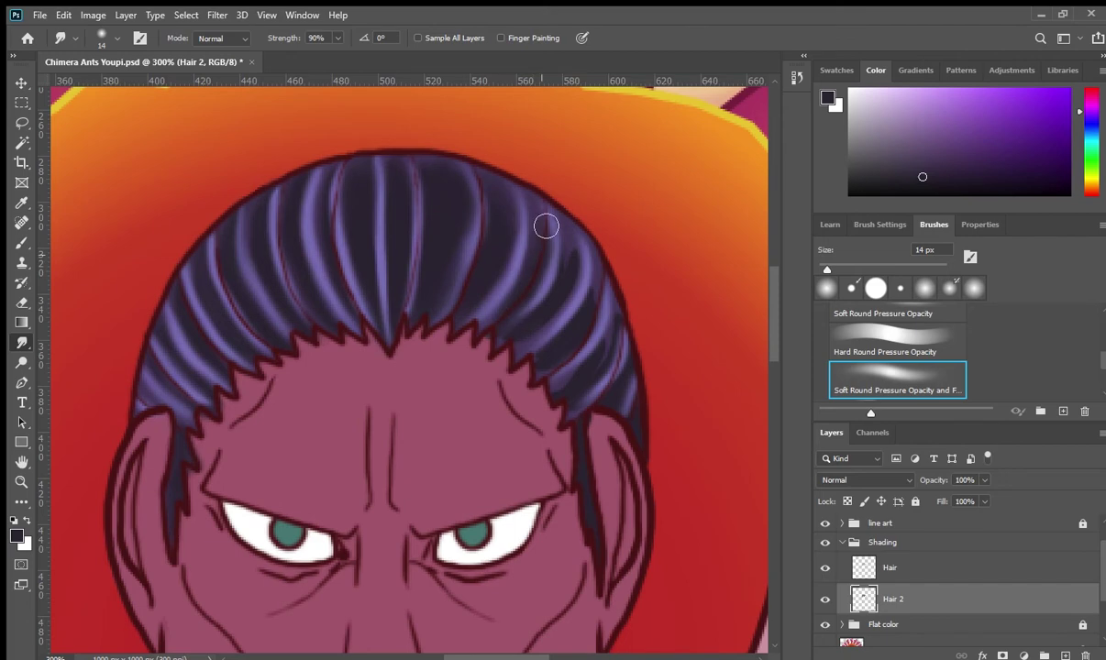
{"action": "left_click_drag", "start_coordinate": [543, 241], "coordinate": [512, 228]}
{"action": "left_click_drag", "start_coordinate": [429, 343], "coordinate": [595, 296]}
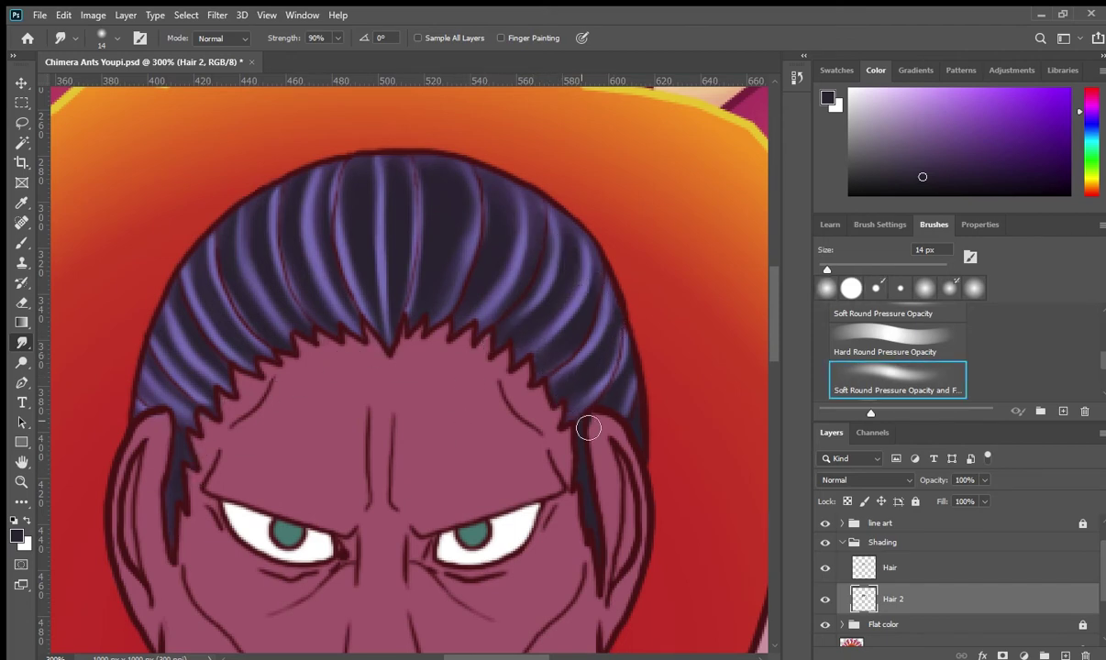
{"action": "key", "text": "alt+bracketright"}
{"action": "left_click_drag", "start_coordinate": [432, 436], "coordinate": [524, 350]}
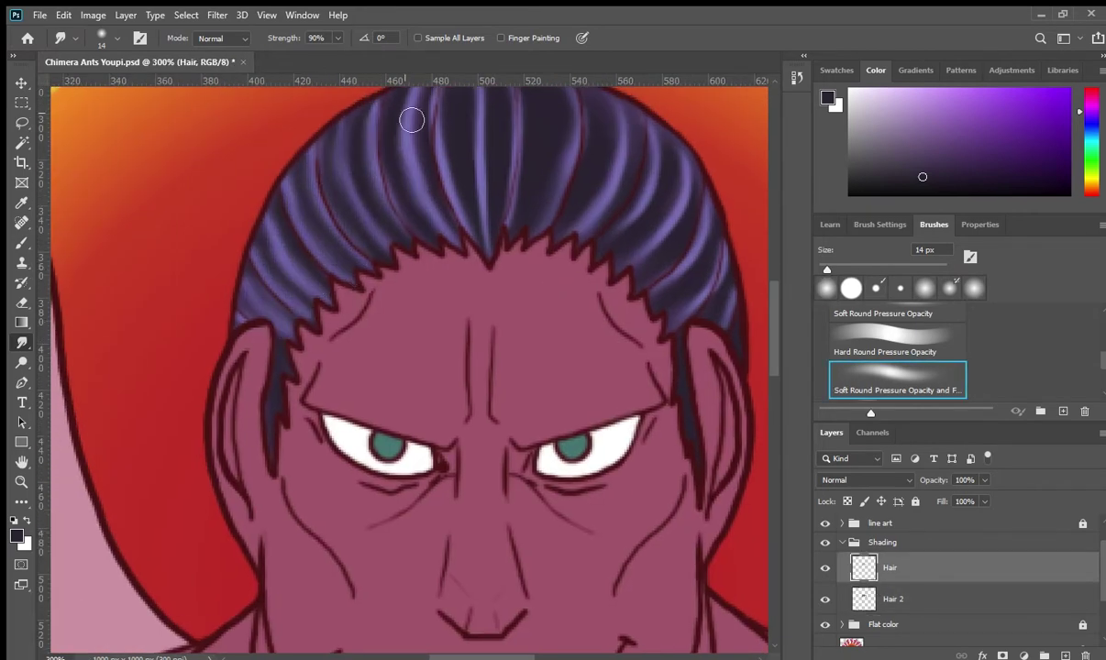
{"action": "left_click_drag", "start_coordinate": [415, 197], "coordinate": [405, 279]}
{"action": "mouse_move", "coordinate": [299, 257]}
{"action": "left_mouse_down"}
{"action": "mouse_move", "coordinate": [458, 282]}
{"action": "mouse_move", "coordinate": [482, 197]}
{"action": "mouse_move", "coordinate": [519, 218]}
{"action": "mouse_move", "coordinate": [537, 308]}
{"action": "mouse_move", "coordinate": [663, 282]}
{"action": "mouse_move", "coordinate": [721, 376]}
{"action": "left_mouse_up"}
Add a new shading layer above Hair and paint a thin pale lavender rim light along the hair's left outline
{"action": "key", "text": "i"}
{"action": "left_click", "coordinate": [477, 257]}
{"action": "key", "text": "ctrl+shift+alt+n"}
{"action": "key", "text": "b"}
{"action": "mouse_move", "coordinate": [227, 394]}
{"action": "left_mouse_down"}
{"action": "mouse_move", "coordinate": [372, 191]}
{"action": "mouse_move", "coordinate": [514, 146]}
{"action": "left_mouse_up"}
{"action": "scroll", "coordinate": [513, 146], "scroll_direction": "down", "scroll_amount": 5}
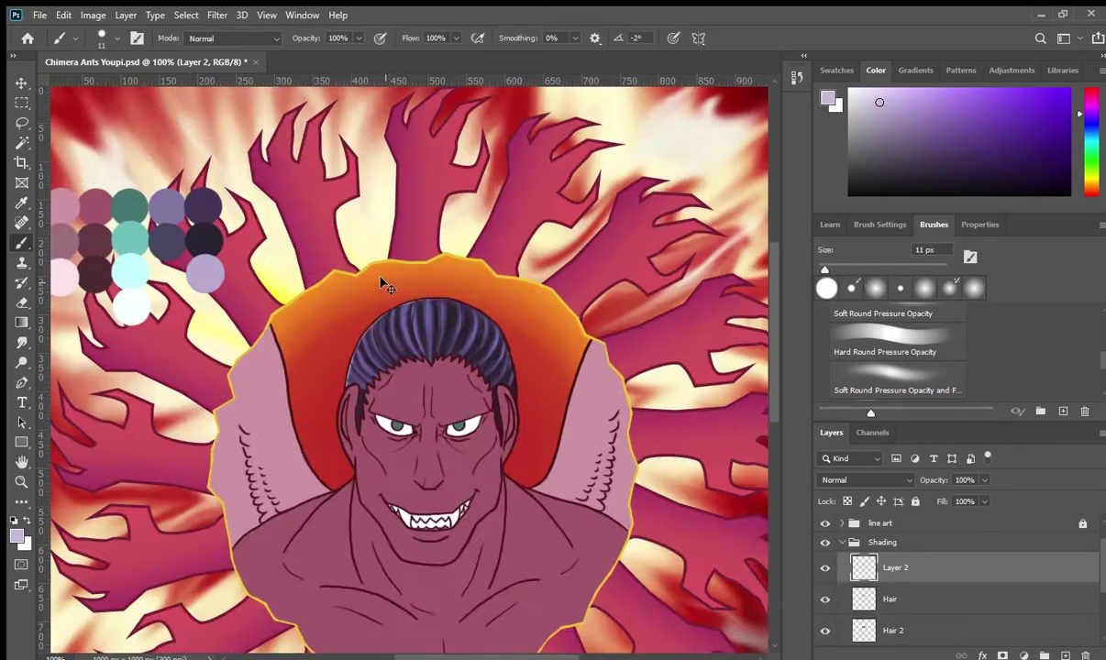
Sample the dark teal swatch and place a shading layer named Eyes teeth beneath Hair 2
{"action": "scroll", "coordinate": [367, 276], "scroll_direction": "up", "scroll_amount": 5}
{"action": "key", "text": "i"}
{"action": "left_click", "coordinate": [100, 138]}
{"action": "key", "text": "ctrl+bracketleft"}
{"action": "key", "text": "ctrl+bracketleft"}
{"action": "scroll", "coordinate": [675, 570], "scroll_direction": "down", "scroll_amount": 5}
{"action": "double_click", "coordinate": [894, 598]}
{"action": "type", "text": "Eyes teeth"}
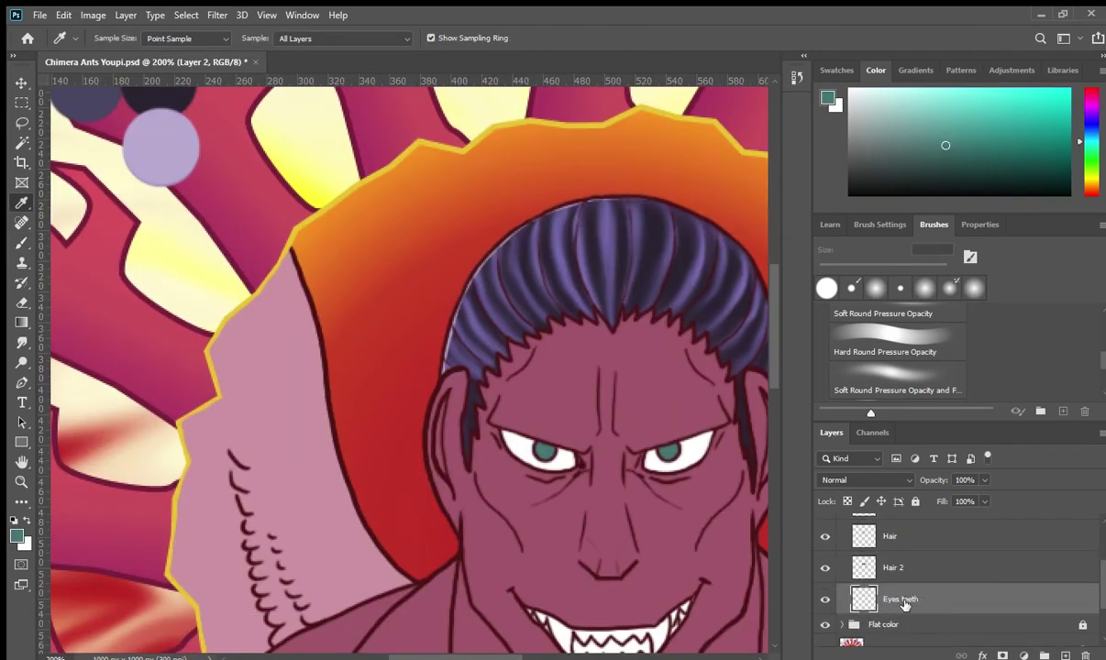
{"action": "key", "text": "Return"}
Shade the teeth with light grey using an 11 px brush on the Eyes teeth layer
{"action": "scroll", "coordinate": [458, 366], "scroll_direction": "up", "scroll_amount": 3}
{"action": "key", "text": "b"}
{"action": "left_click", "coordinate": [855, 103]}
{"action": "scroll", "coordinate": [623, 459], "scroll_direction": "down", "scroll_amount": 3}
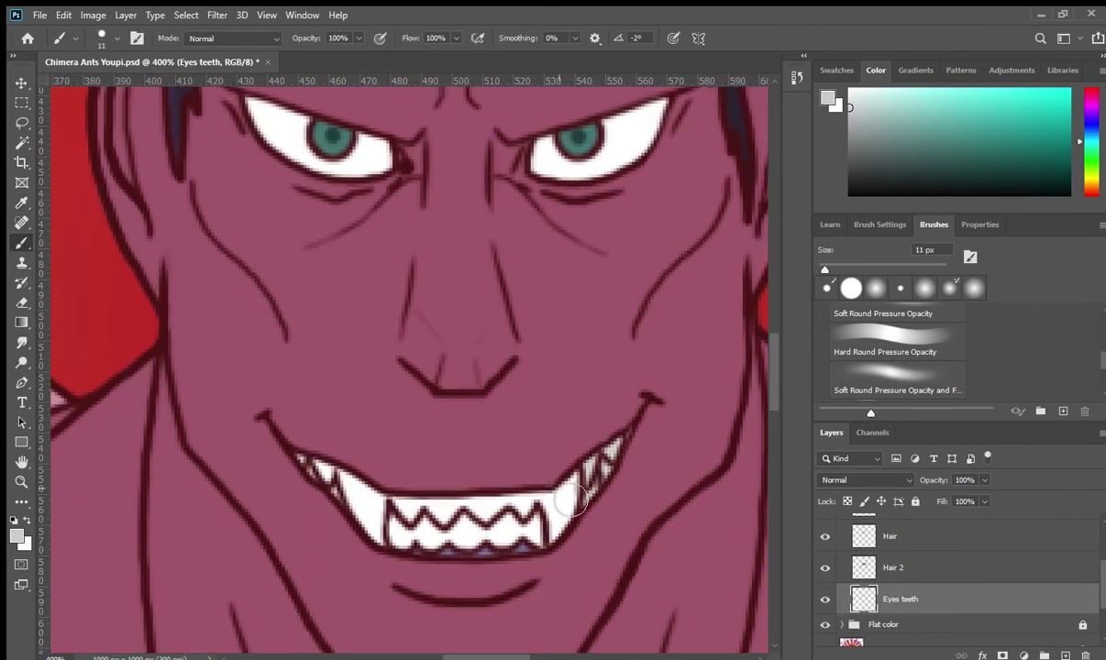
Add a layer named Eyes above Eyes teeth and blend the eye shading with the soft Smudge brush
{"action": "key", "text": "ctrl+shift+alt+n"}
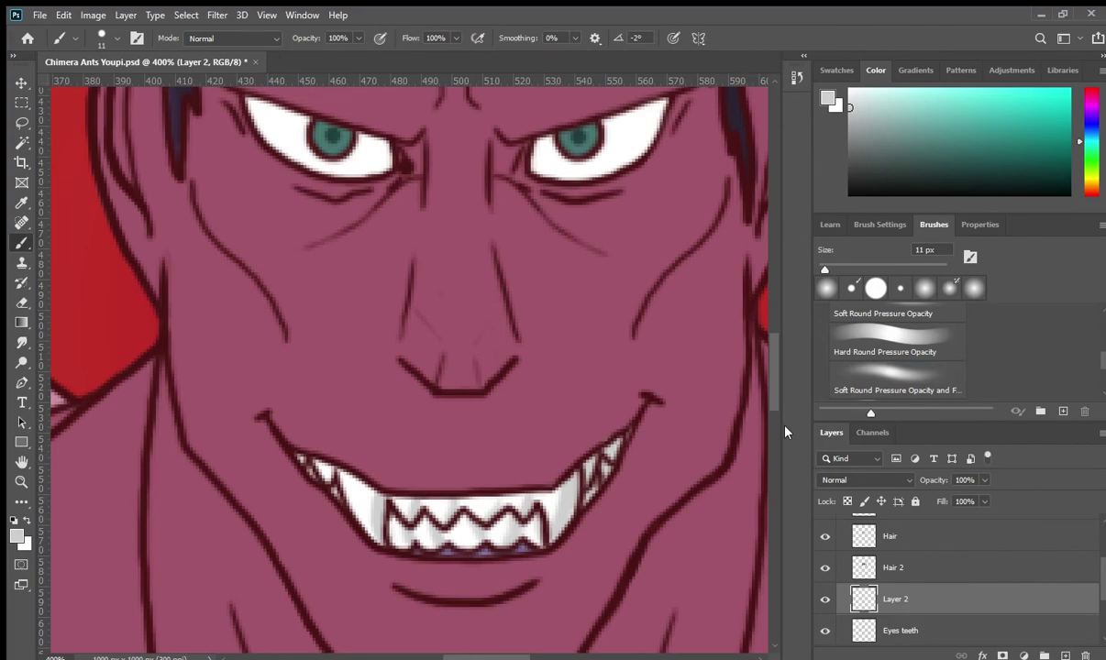
{"action": "double_click", "coordinate": [891, 599]}
{"action": "type", "text": "Eyes"}
{"action": "key", "text": "Return"}
{"action": "scroll", "coordinate": [552, 304], "scroll_direction": "up", "scroll_amount": 5}
{"action": "key", "text": "r"}
{"action": "left_click", "coordinate": [897, 371]}
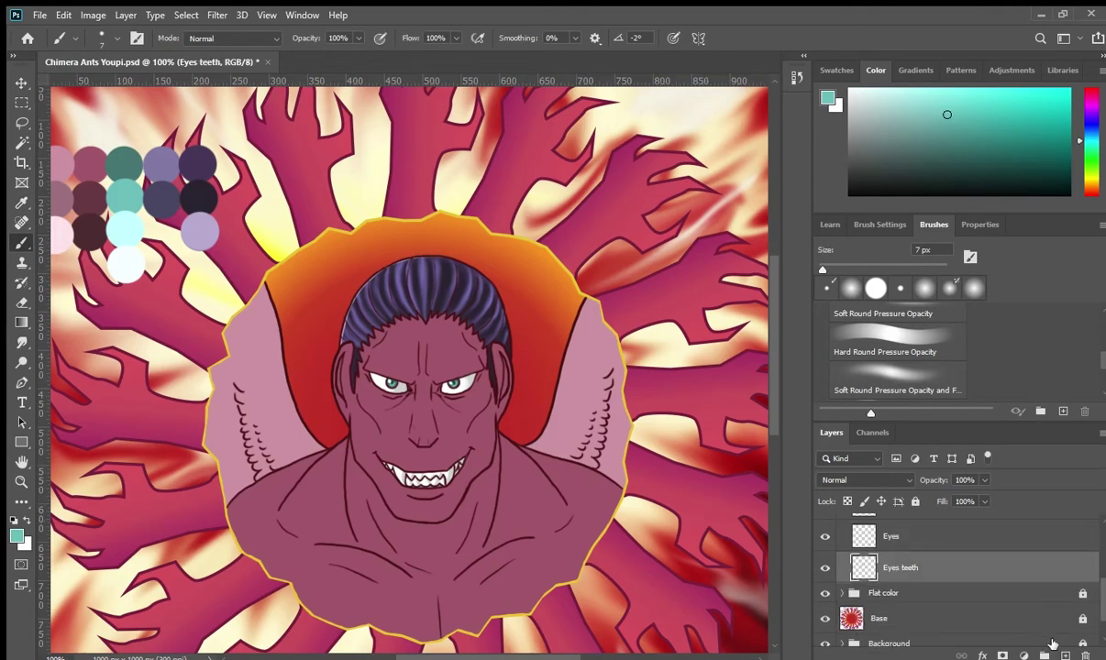
Add a layer named Wings beneath Eyes teeth in the Shading group
{"action": "left_click", "coordinate": [1064, 656]}
{"action": "double_click", "coordinate": [894, 593]}
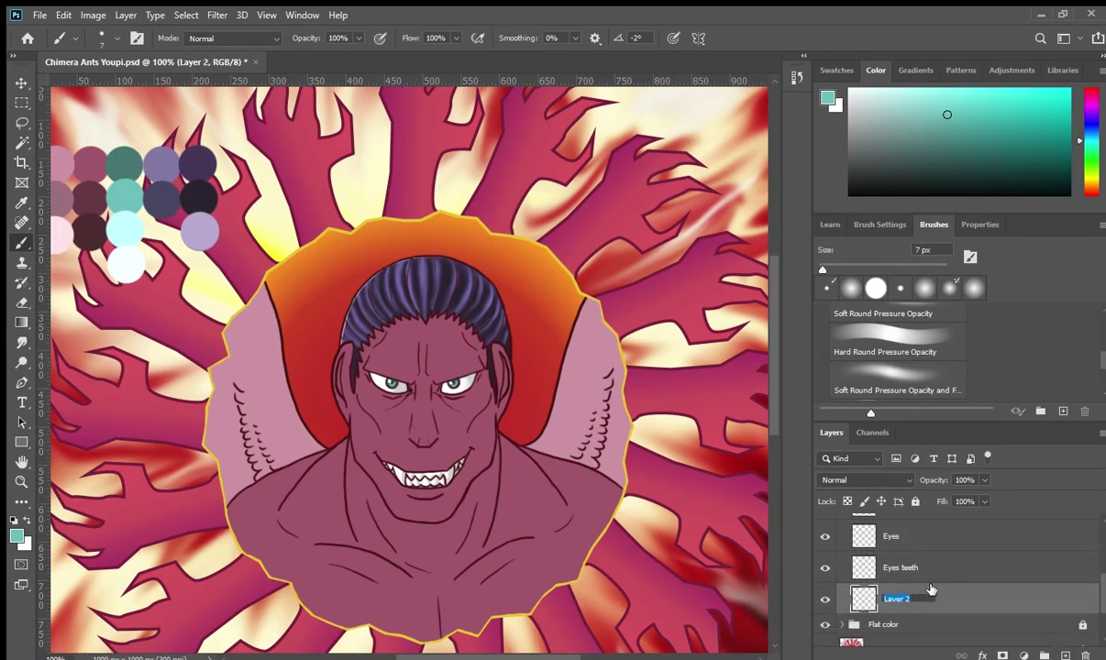
{"action": "type", "text": "Wings"}
{"action": "key", "text": "Return"}
Paint dusky mauve shadow over the outer part of the right wing, keeping the inner strip pink, with a 26 px brush
{"action": "scroll", "coordinate": [587, 431], "scroll_direction": "up", "scroll_amount": 5}
{"action": "mouse_move", "coordinate": [495, 477]}
{"action": "left_mouse_down"}
{"action": "mouse_move", "coordinate": [584, 587]}
{"action": "mouse_move", "coordinate": [431, 275]}
{"action": "mouse_move", "coordinate": [476, 569]}
{"action": "left_mouse_up"}
{"action": "left_click_drag", "start_coordinate": [550, 403], "coordinate": [540, 202]}
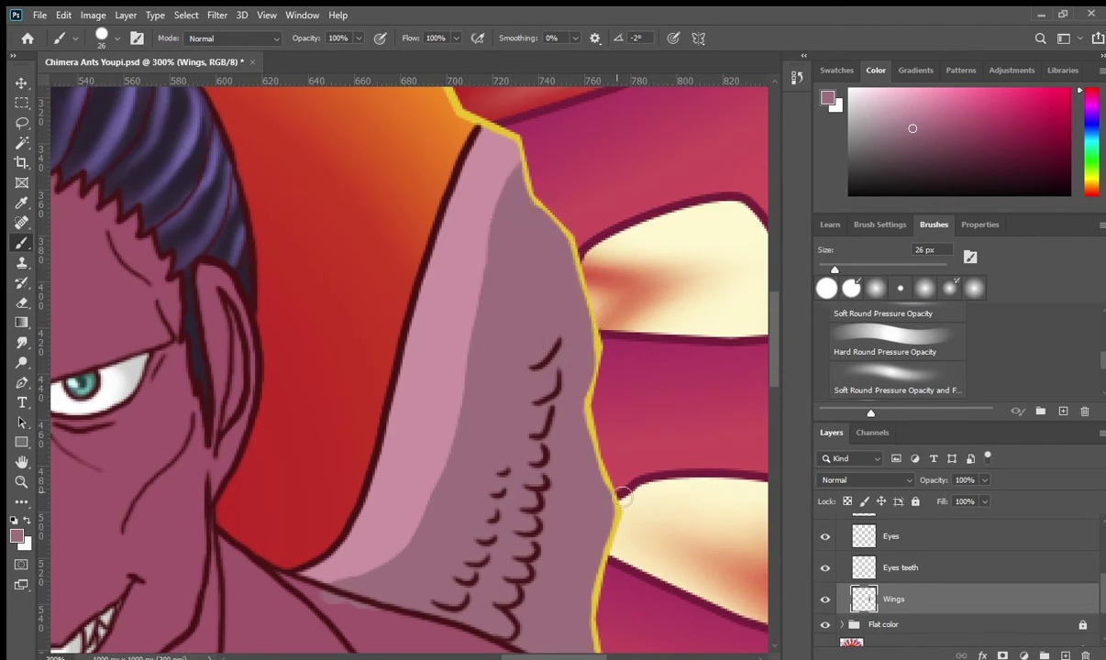
Paint matching dusky mauve shadow over the left wing's outer part and smudge the boundary with the pink strip
{"action": "scroll", "coordinate": [435, 381], "scroll_direction": "left", "scroll_amount": 10}
{"action": "left_click_drag", "start_coordinate": [546, 576], "coordinate": [372, 282]}
{"action": "mouse_move", "coordinate": [339, 187]}
{"action": "left_mouse_down"}
{"action": "mouse_move", "coordinate": [417, 287]}
{"action": "mouse_move", "coordinate": [333, 392]}
{"action": "mouse_move", "coordinate": [328, 337]}
{"action": "mouse_move", "coordinate": [313, 315]}
{"action": "mouse_move", "coordinate": [450, 420]}
{"action": "mouse_move", "coordinate": [371, 577]}
{"action": "left_mouse_up"}
{"action": "scroll", "coordinate": [370, 394], "scroll_direction": "down", "scroll_amount": 3}
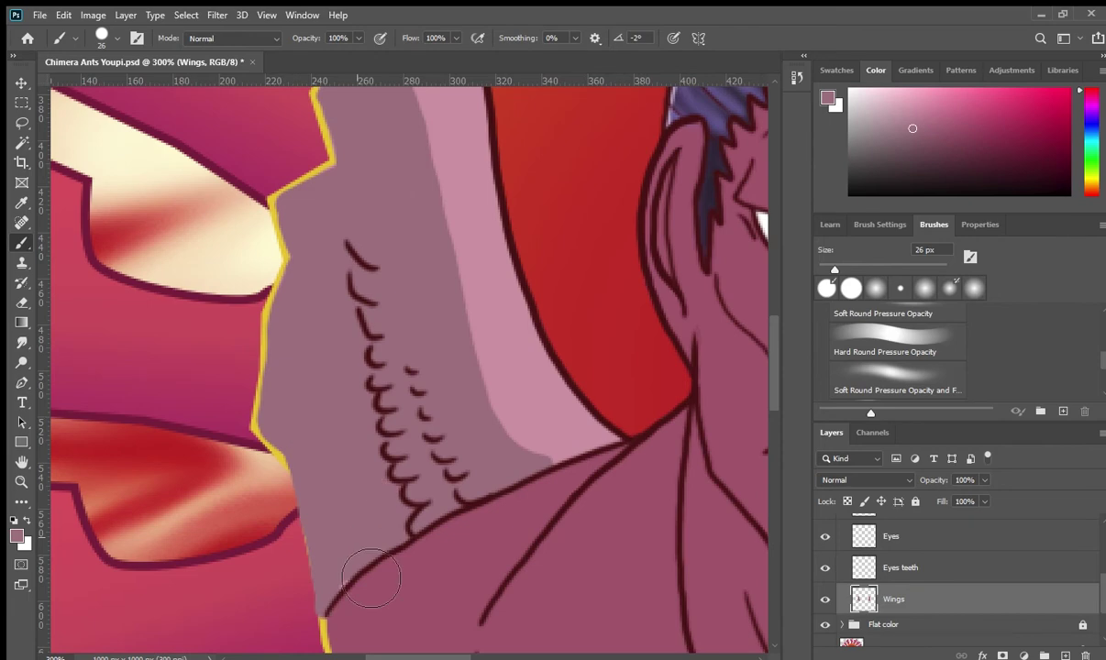
{"action": "scroll", "coordinate": [328, 570], "scroll_direction": "up", "scroll_amount": 4}
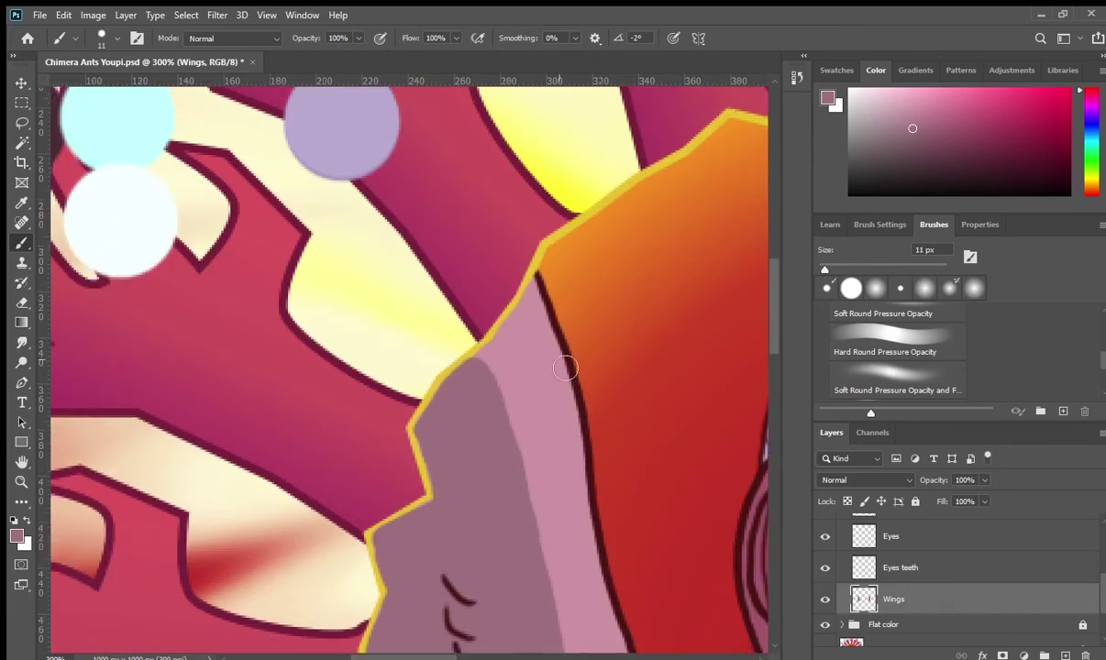
{"action": "key", "text": "ctrl+minus"}
{"action": "key", "text": "r"}
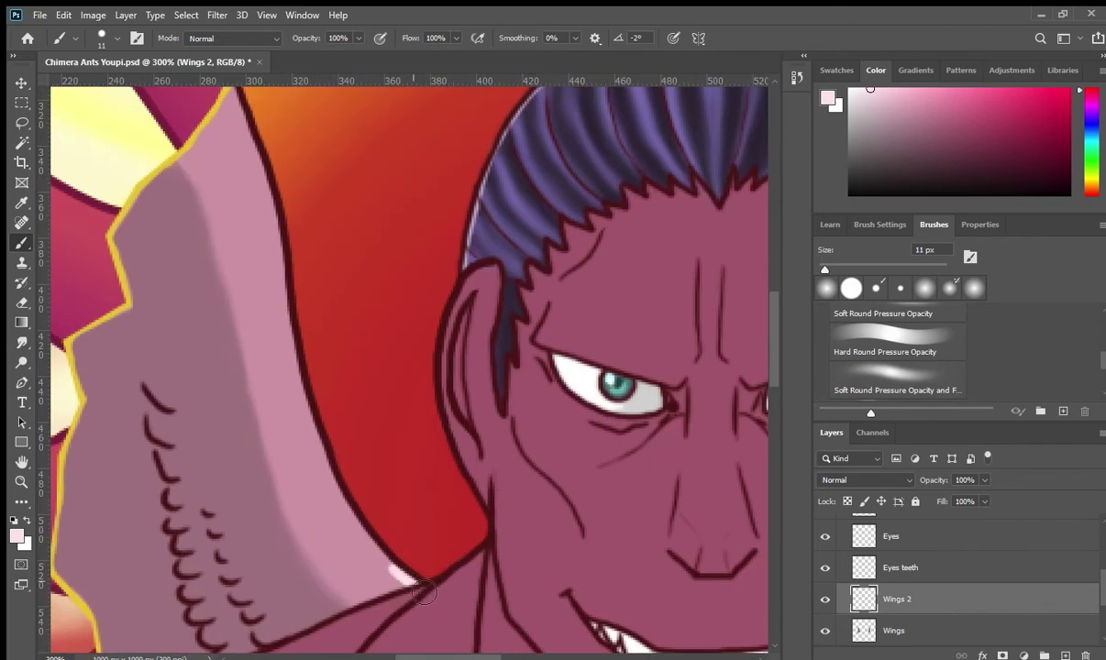
Paint pale pink highlights along both wings' inner edges on the Wings 2 layer and smudge them at 90% strength
{"action": "scroll", "coordinate": [367, 413], "scroll_direction": "up", "scroll_amount": 3}
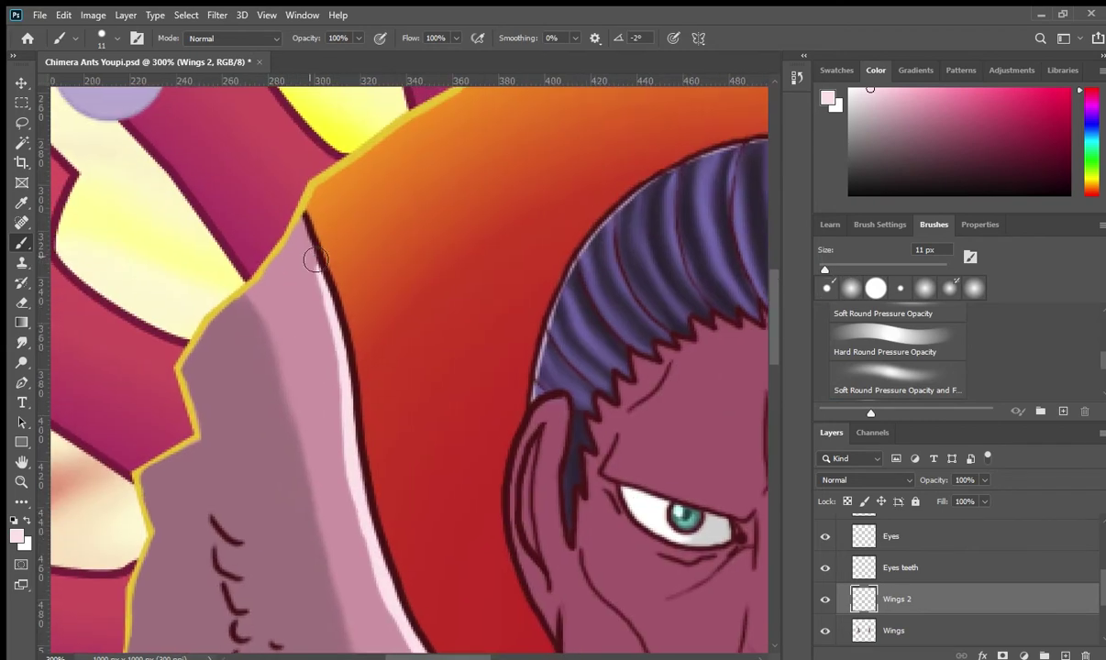
{"action": "scroll", "coordinate": [314, 245], "scroll_direction": "down", "scroll_amount": 2}
{"action": "key", "text": "h"}
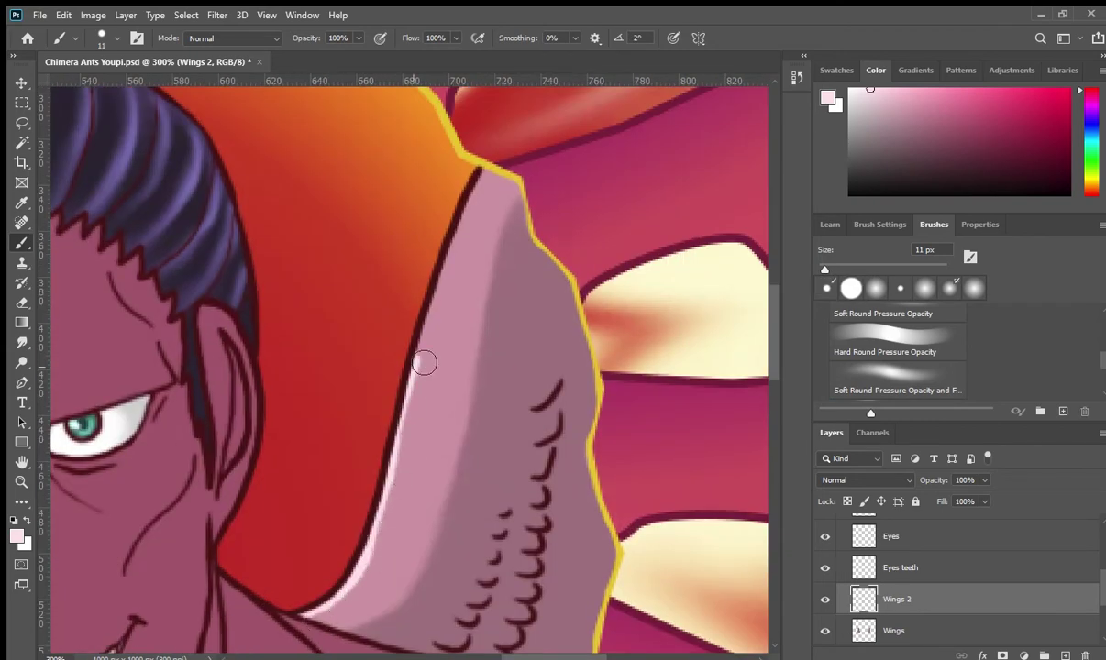
{"action": "key", "text": "r"}
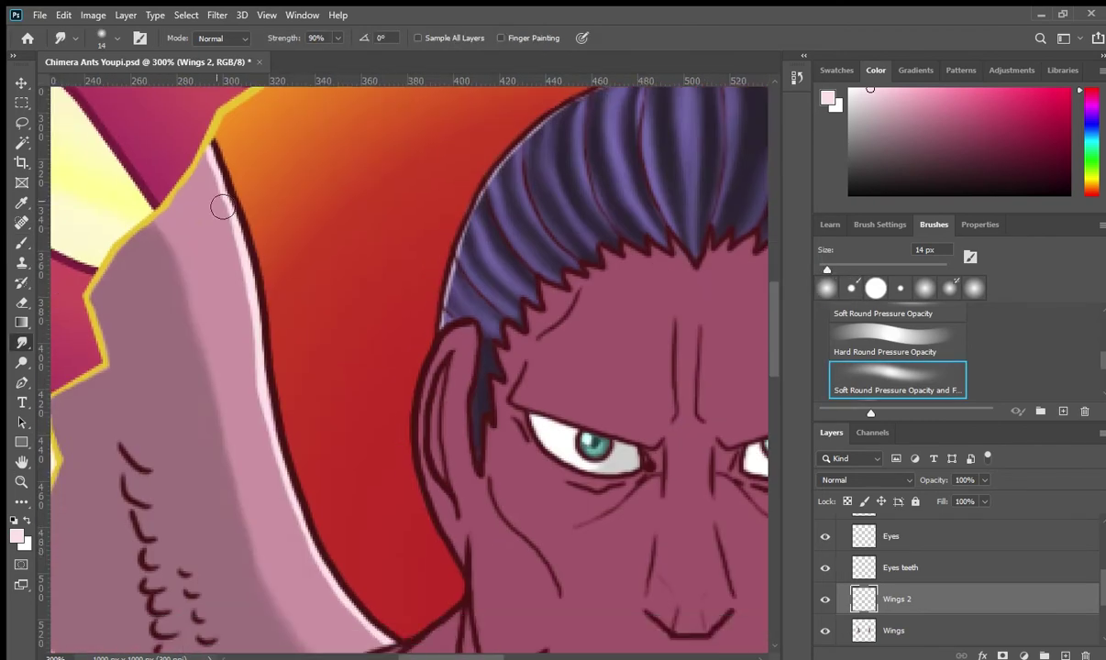
Sample dark maroon and paint shadows around the eyes and between the brow furrows on a Skin shading layer
{"action": "key", "text": "ctrl+minus"}
{"action": "key", "text": "i"}
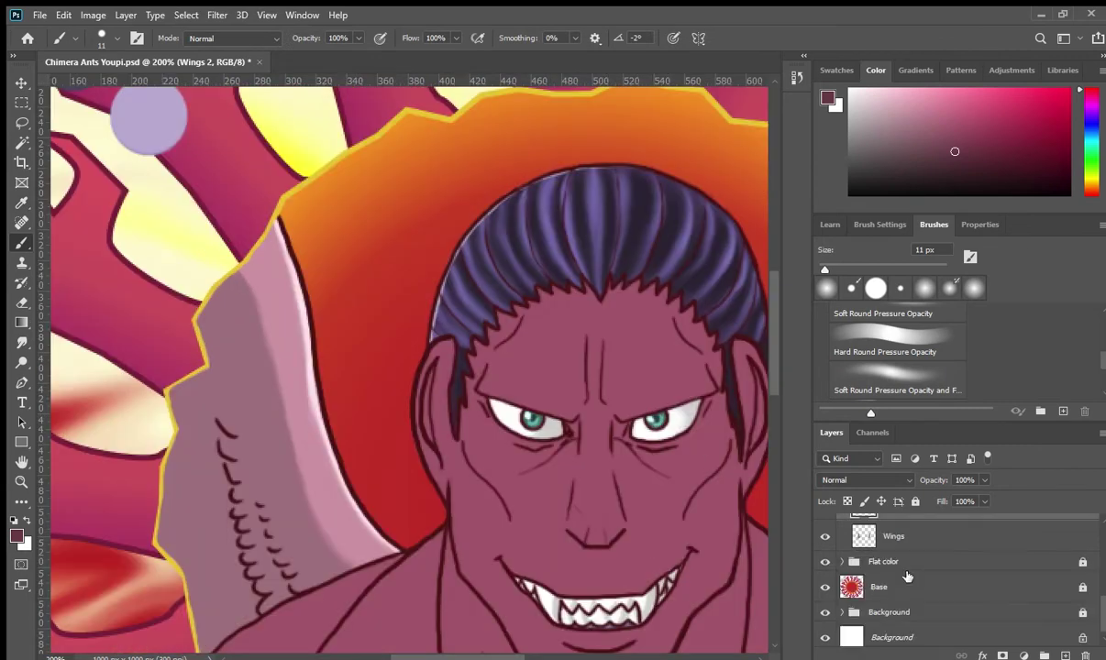
{"action": "left_click", "coordinate": [894, 566]}
{"action": "key", "text": "ctrl+plus"}
{"action": "mouse_move", "coordinate": [495, 207]}
{"action": "left_mouse_down"}
{"action": "mouse_move", "coordinate": [504, 269]}
{"action": "mouse_move", "coordinate": [550, 347]}
{"action": "mouse_move", "coordinate": [660, 305]}
{"action": "left_mouse_up"}
{"action": "left_click_drag", "start_coordinate": [316, 280], "coordinate": [392, 354]}
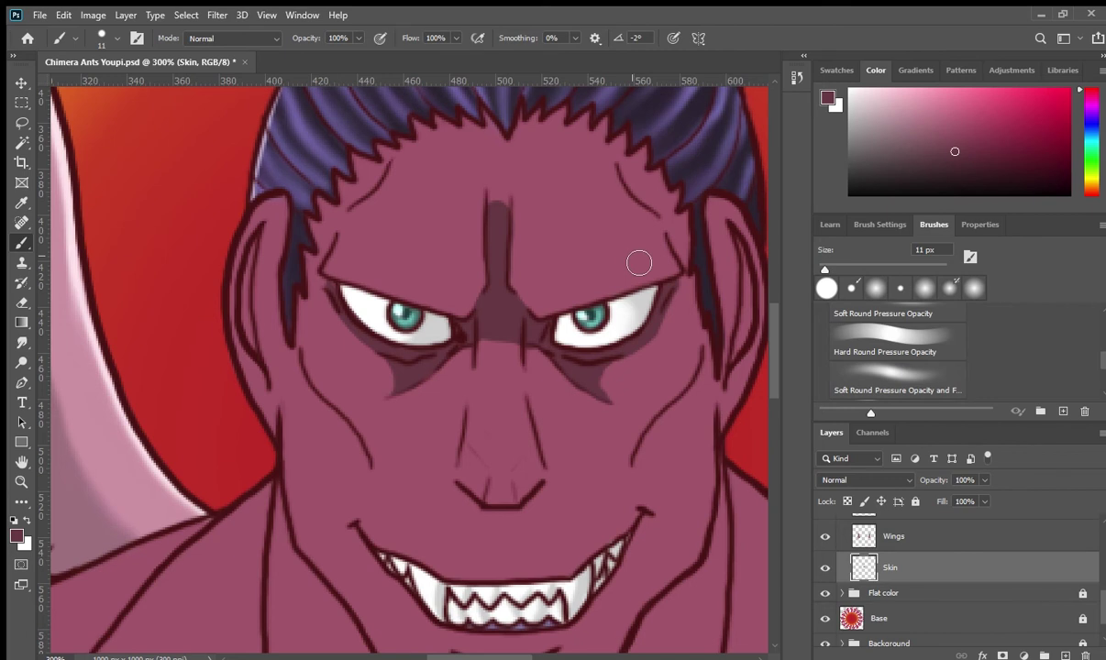
Add dark maroon eyebrows above both eyes and merge the duplicated layer with the Skin shading layer
{"action": "mouse_move", "coordinate": [367, 230]}
{"action": "left_mouse_down"}
{"action": "mouse_move", "coordinate": [550, 230]}
{"action": "mouse_move", "coordinate": [506, 245]}
{"action": "mouse_move", "coordinate": [578, 260]}
{"action": "left_mouse_up"}
{"action": "key", "text": "ctrl+j"}
{"action": "key", "text": "v"}
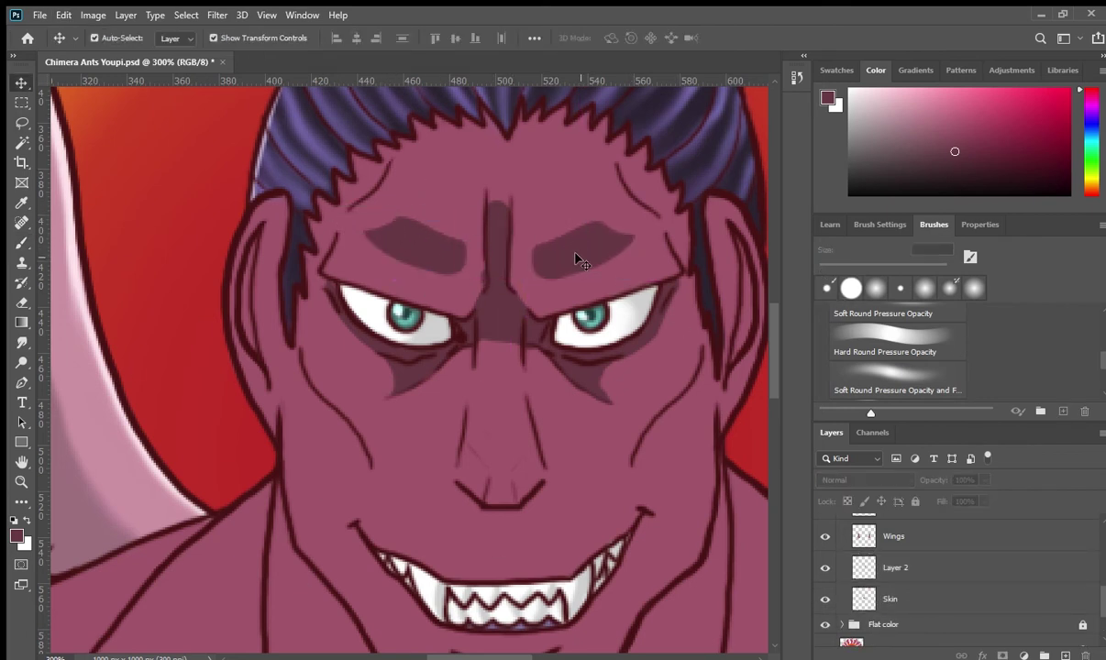
{"action": "key", "text": "ctrl+e"}
{"action": "key", "text": "b"}
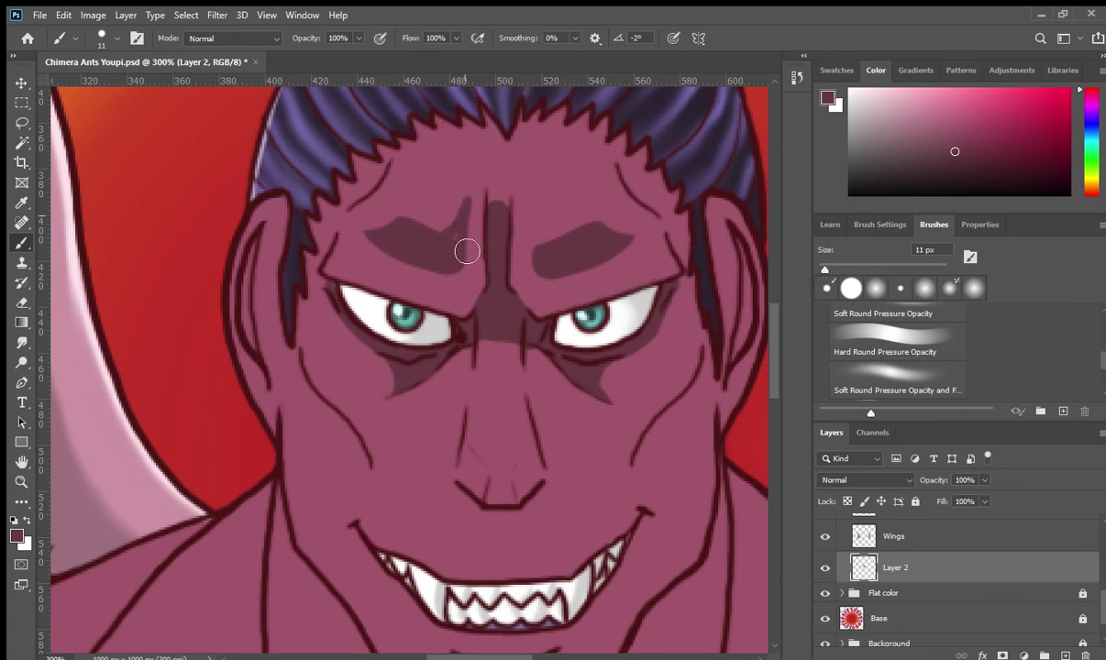
Finish the right eyebrow shadow and paint dark maroon shadows on the nose, both cheeks and the right side of the face
{"action": "scroll", "coordinate": [646, 458], "scroll_direction": "up", "scroll_amount": 3}
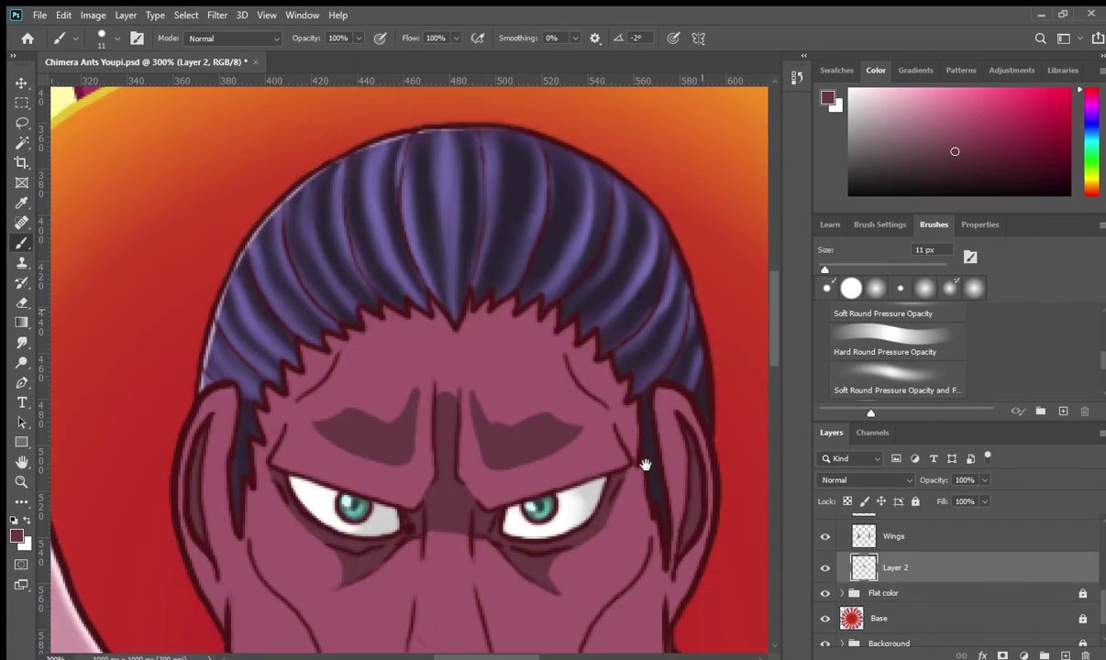
{"action": "scroll", "coordinate": [550, 459], "scroll_direction": "down", "scroll_amount": 3}
{"action": "left_click_drag", "start_coordinate": [440, 431], "coordinate": [460, 457]}
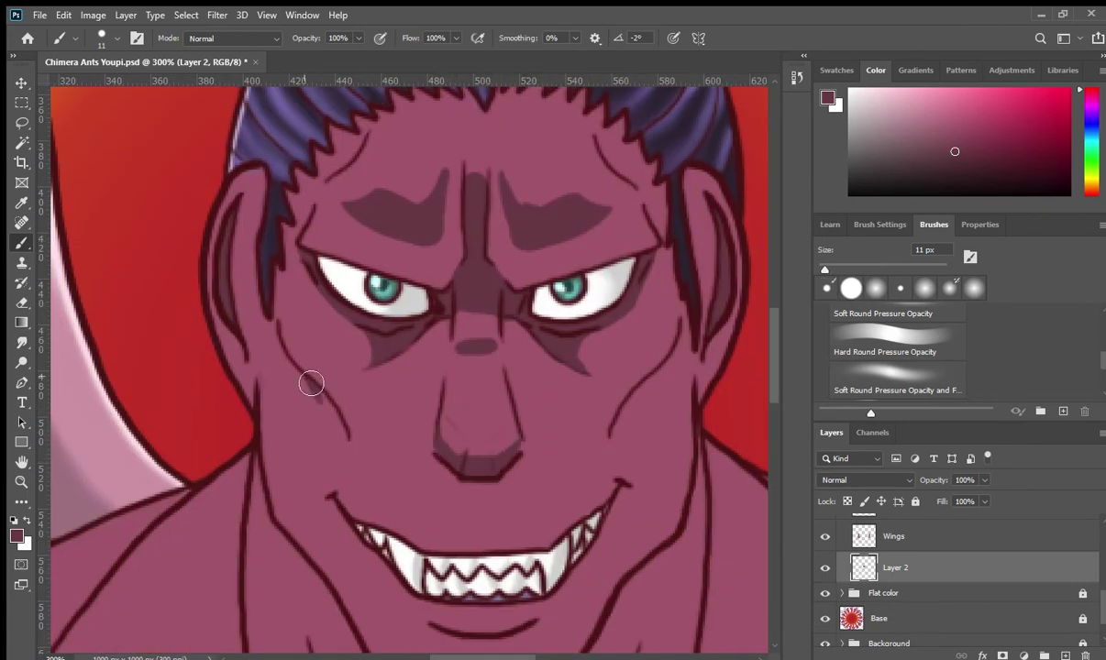
{"action": "mouse_move", "coordinate": [549, 601]}
{"action": "left_mouse_down"}
{"action": "mouse_move", "coordinate": [684, 375]}
{"action": "mouse_move", "coordinate": [639, 567]}
{"action": "mouse_move", "coordinate": [710, 340]}
{"action": "mouse_move", "coordinate": [705, 216]}
{"action": "left_mouse_up"}
Rename the skin shading layer as skin 1
{"action": "double_click", "coordinate": [895, 567]}
{"action": "type", "text": "skin 1"}
{"action": "key", "text": "Return"}
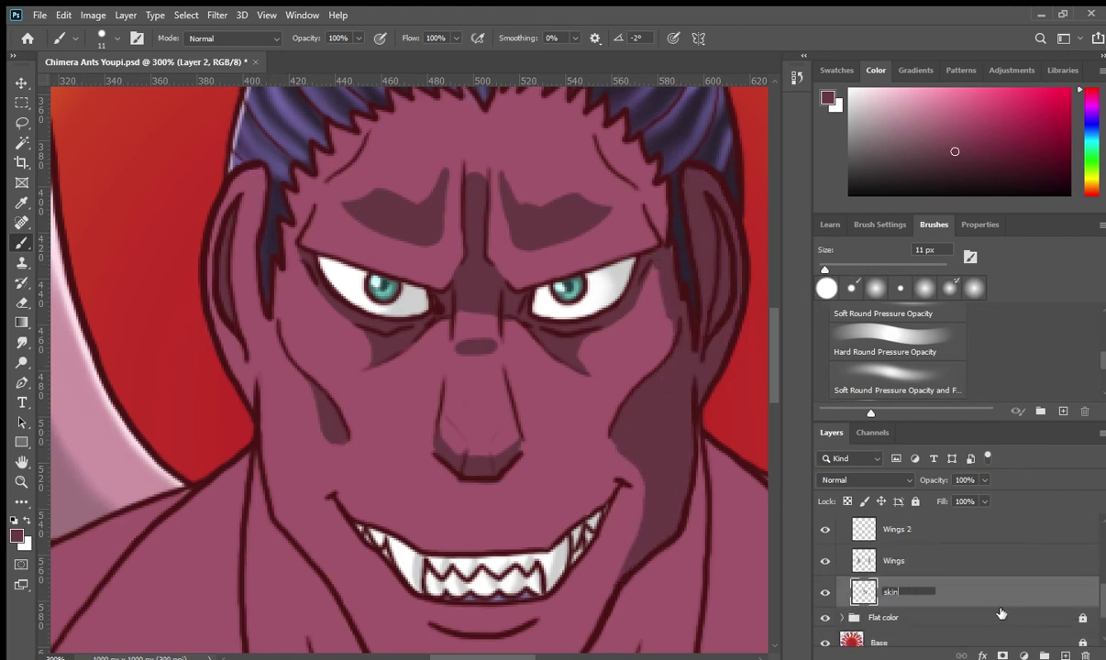
Paint dark maroon shadows beside the left ear, under the lower lip, at the right mouth corner and along the right jaw
{"action": "left_click_drag", "start_coordinate": [252, 307], "coordinate": [242, 198]}
{"action": "scroll", "coordinate": [385, 431], "scroll_direction": "down", "scroll_amount": 2}
{"action": "scroll", "coordinate": [385, 431], "scroll_direction": "right", "scroll_amount": 1}
{"action": "left_click_drag", "start_coordinate": [376, 524], "coordinate": [469, 539]}
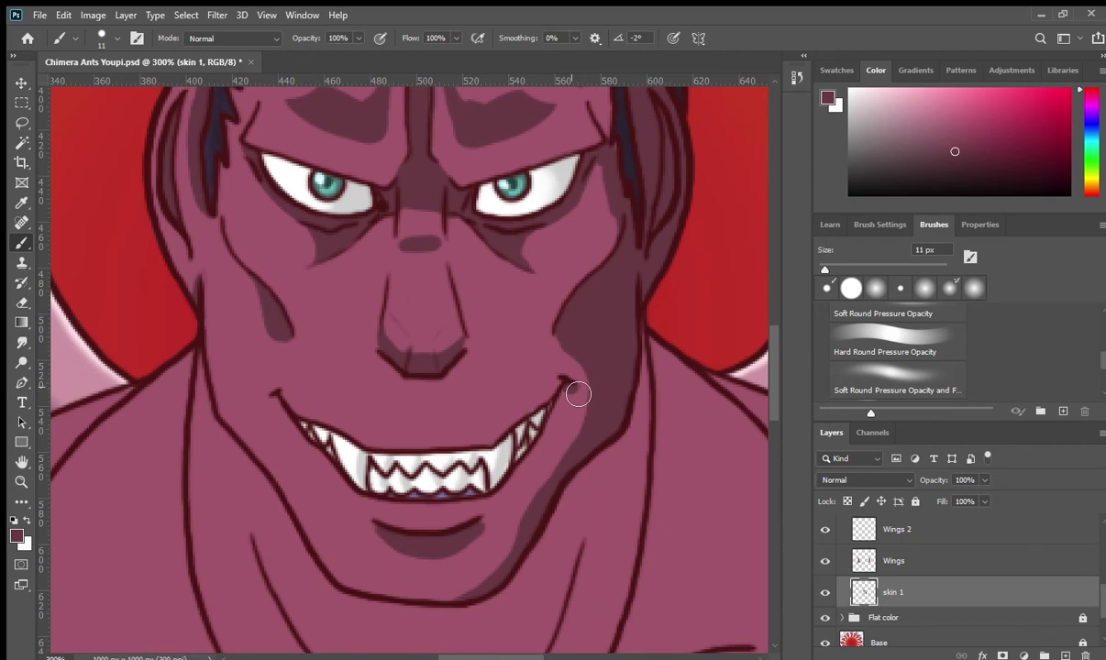
{"action": "left_click_drag", "start_coordinate": [446, 203], "coordinate": [474, 327]}
Block in the dark maroon shadow beside the neck and along the edges of the right shoulder
{"action": "scroll", "coordinate": [488, 369], "scroll_direction": "down", "scroll_amount": 3}
{"action": "scroll", "coordinate": [488, 369], "scroll_direction": "right", "scroll_amount": 6}
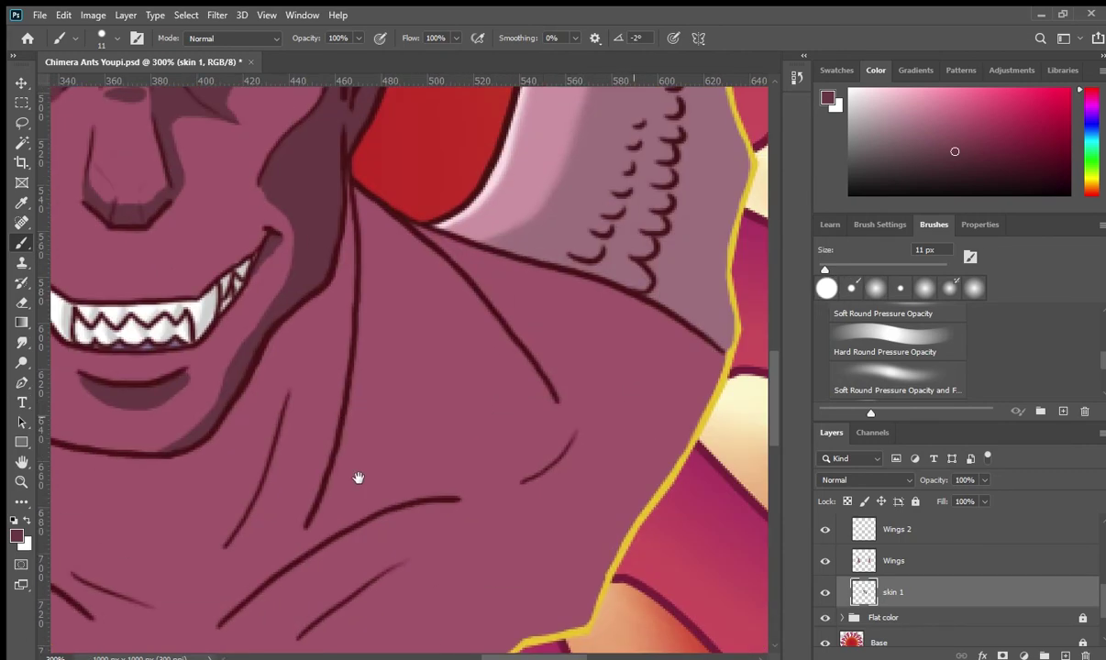
{"action": "left_click_drag", "start_coordinate": [442, 255], "coordinate": [545, 485]}
{"action": "left_click_drag", "start_coordinate": [551, 266], "coordinate": [504, 495]}
{"action": "mouse_move", "coordinate": [514, 261]}
{"action": "left_mouse_down"}
{"action": "mouse_move", "coordinate": [682, 399]}
{"action": "mouse_move", "coordinate": [514, 477]}
{"action": "left_mouse_up"}
{"action": "scroll", "coordinate": [514, 459], "scroll_direction": "left", "scroll_amount": 2}
{"action": "mouse_move", "coordinate": [372, 464]}
{"action": "left_mouse_down"}
{"action": "mouse_move", "coordinate": [558, 343]}
{"action": "mouse_move", "coordinate": [549, 375]}
{"action": "left_mouse_up"}
Enlarge the brush and fill the interior of the right shoulder with dark maroon
{"action": "key", "text": "bracketright"}
{"action": "key", "text": "bracketright"}
{"action": "key", "text": "bracketright"}
{"action": "key", "text": "bracketright"}
{"action": "scroll", "coordinate": [548, 375], "scroll_direction": "down", "scroll_amount": 3}
{"action": "scroll", "coordinate": [348, 427], "scroll_direction": "down", "scroll_amount": 1}
{"action": "left_click_drag", "start_coordinate": [384, 518], "coordinate": [555, 341]}
Refine the right collarbone and chest shadow with a 14 px brush, extending it to the yellow border
{"action": "key", "text": "bracketleft"}
{"action": "key", "text": "bracketleft"}
{"action": "key", "text": "bracketleft"}
{"action": "key", "text": "bracketleft"}
{"action": "left_click_drag", "start_coordinate": [393, 482], "coordinate": [371, 580]}
{"action": "mouse_move", "coordinate": [375, 500]}
{"action": "left_mouse_down"}
{"action": "mouse_move", "coordinate": [301, 581]}
{"action": "mouse_move", "coordinate": [368, 605]}
{"action": "mouse_move", "coordinate": [428, 575]}
{"action": "mouse_move", "coordinate": [533, 557]}
{"action": "mouse_move", "coordinate": [686, 355]}
{"action": "left_mouse_up"}
{"action": "scroll", "coordinate": [686, 355], "scroll_direction": "up", "scroll_amount": 1}
{"action": "scroll", "coordinate": [686, 355], "scroll_direction": "right", "scroll_amount": 2}
{"action": "mouse_move", "coordinate": [642, 275]}
{"action": "left_mouse_down"}
{"action": "mouse_move", "coordinate": [592, 469]}
{"action": "mouse_move", "coordinate": [652, 406]}
{"action": "left_mouse_up"}
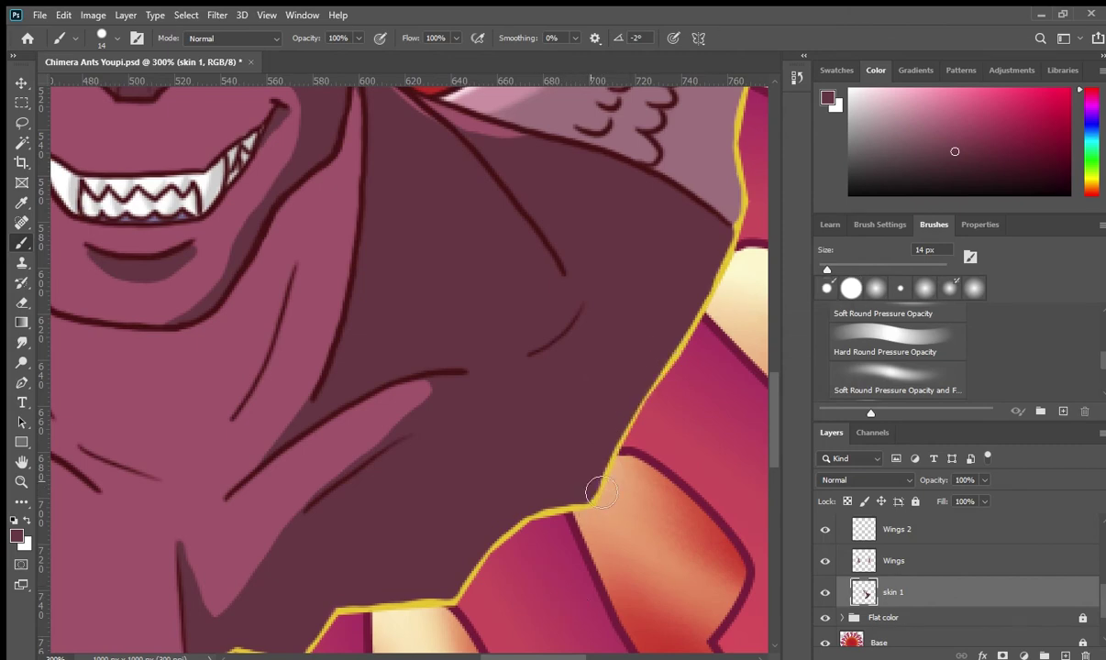
Paint dark maroon shadows under the chin and along the tendons on both sides of the neck
{"action": "scroll", "coordinate": [601, 505], "scroll_direction": "up", "scroll_amount": 1}
{"action": "scroll", "coordinate": [601, 504], "scroll_direction": "left", "scroll_amount": 3}
{"action": "mouse_move", "coordinate": [424, 338]}
{"action": "left_mouse_down"}
{"action": "mouse_move", "coordinate": [328, 366]}
{"action": "mouse_move", "coordinate": [389, 449]}
{"action": "mouse_move", "coordinate": [527, 239]}
{"action": "left_mouse_up"}
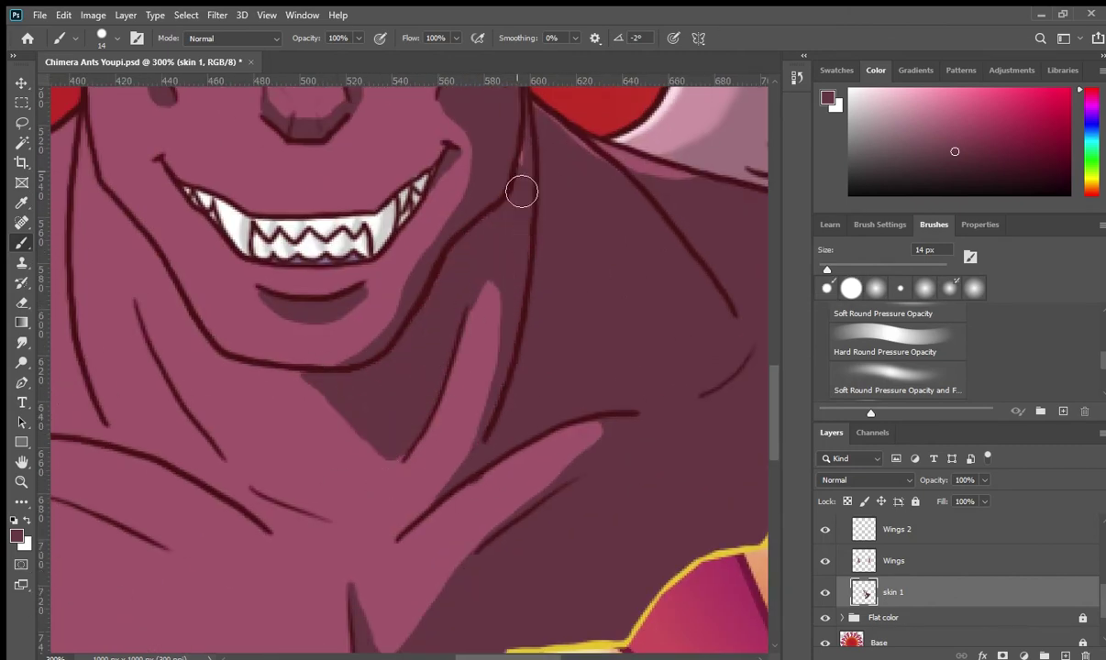
{"action": "scroll", "coordinate": [410, 439], "scroll_direction": "left", "scroll_amount": 3}
{"action": "scroll", "coordinate": [410, 439], "scroll_direction": "down", "scroll_amount": 1}
{"action": "mouse_move", "coordinate": [279, 245]}
{"action": "left_mouse_down"}
{"action": "mouse_move", "coordinate": [347, 387]}
{"action": "mouse_move", "coordinate": [449, 477]}
{"action": "left_mouse_up"}
{"action": "key", "text": "ctrl+0"}
Paint dark maroon shadows beside the nose, at the right temple, under the left collarbone and in the hollow left of the neck
{"action": "scroll", "coordinate": [475, 349], "scroll_direction": "up", "scroll_amount": 3}
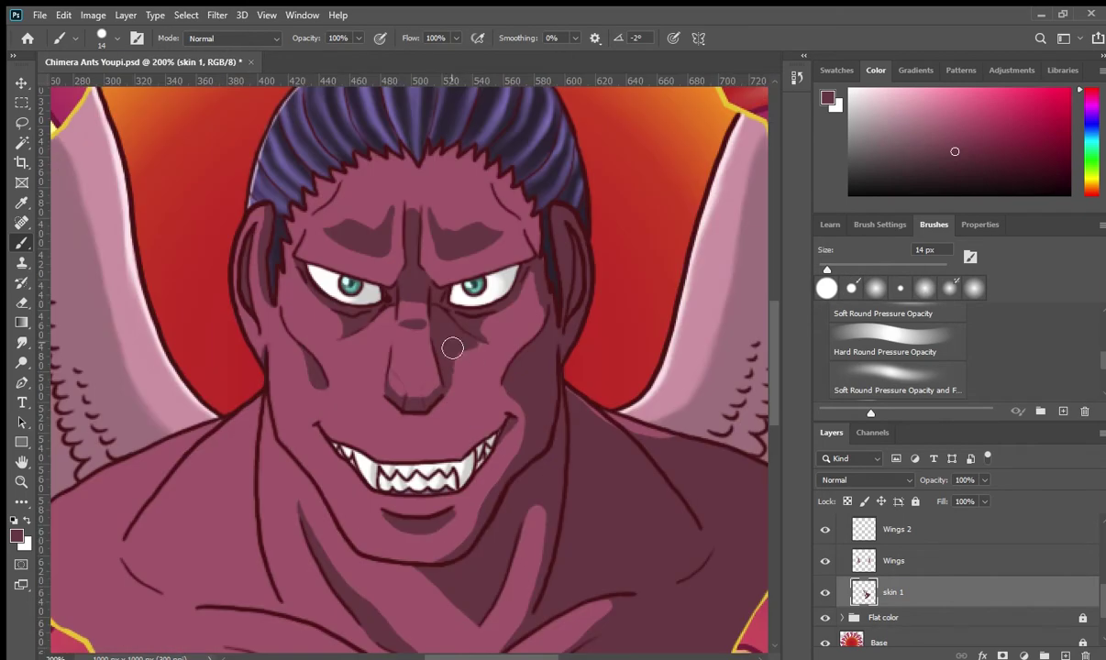
{"action": "scroll", "coordinate": [517, 261], "scroll_direction": "up", "scroll_amount": 1}
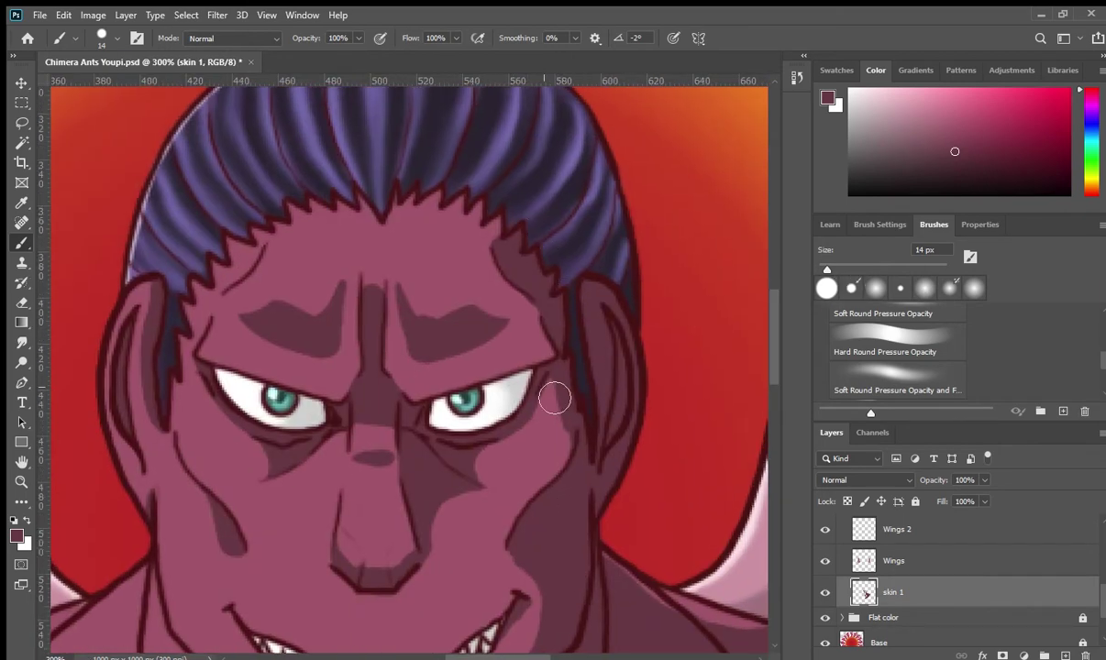
{"action": "scroll", "coordinate": [603, 455], "scroll_direction": "down", "scroll_amount": 5}
{"action": "left_click_drag", "start_coordinate": [362, 362], "coordinate": [509, 424]}
{"action": "left_click_drag", "start_coordinate": [364, 300], "coordinate": [473, 362]}
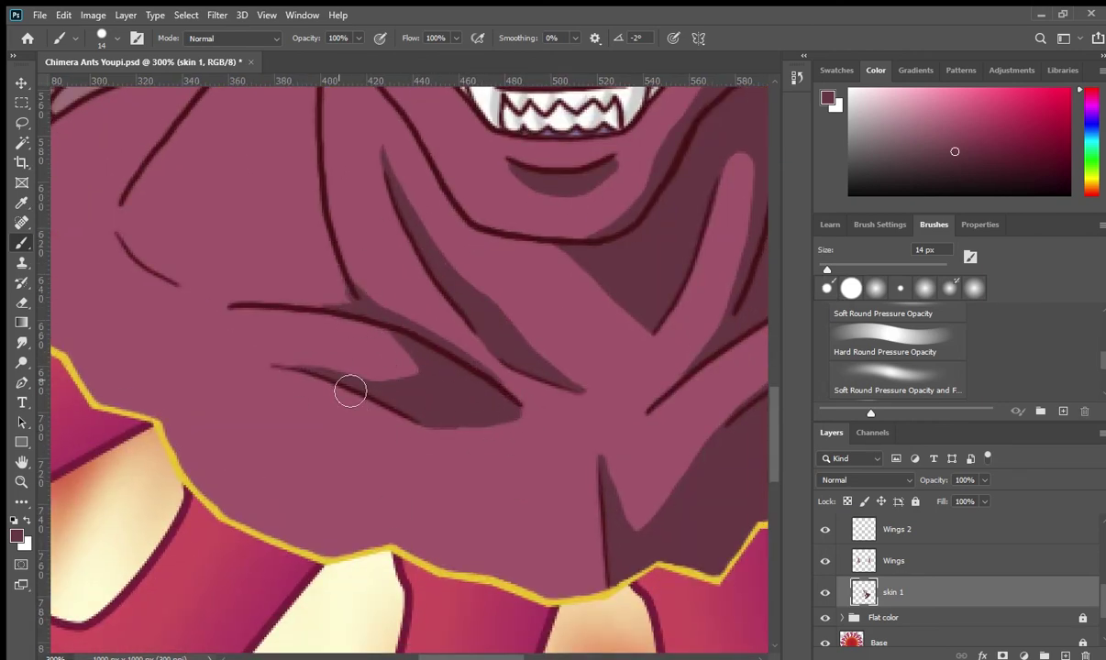
{"action": "scroll", "coordinate": [417, 210], "scroll_direction": "up", "scroll_amount": 5}
{"action": "mouse_move", "coordinate": [381, 220]}
{"action": "left_mouse_down"}
{"action": "mouse_move", "coordinate": [395, 260]}
{"action": "mouse_move", "coordinate": [425, 160]}
{"action": "left_mouse_up"}
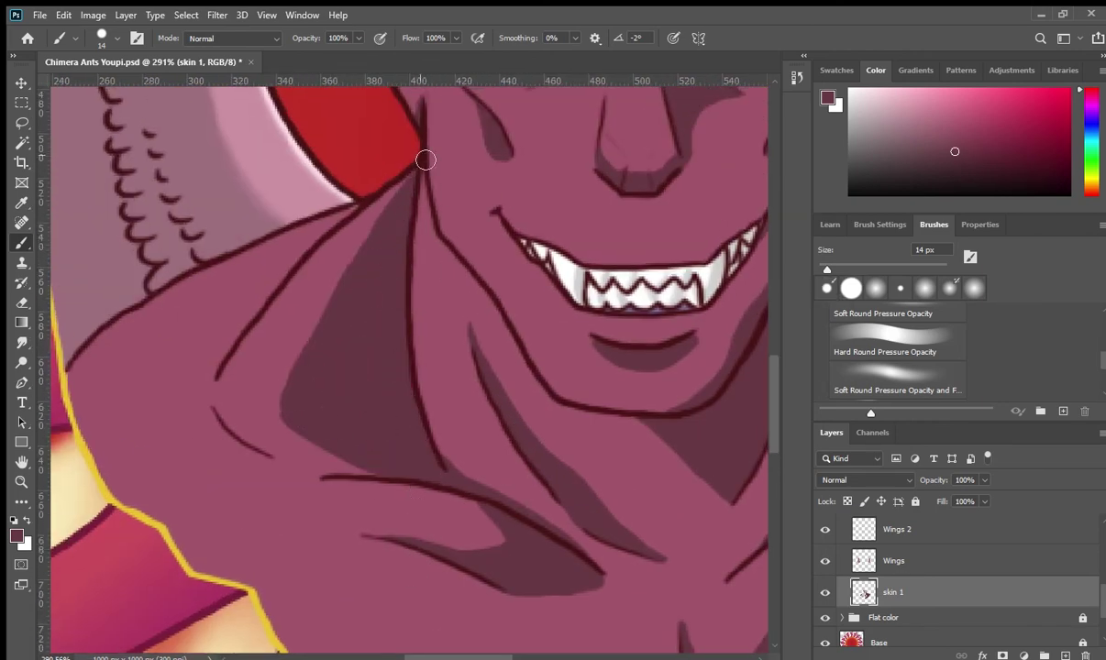
Check the skin 1 shading's coverage by temporarily hiding the Flat color group
{"action": "key", "text": "alt+bracketleft"}
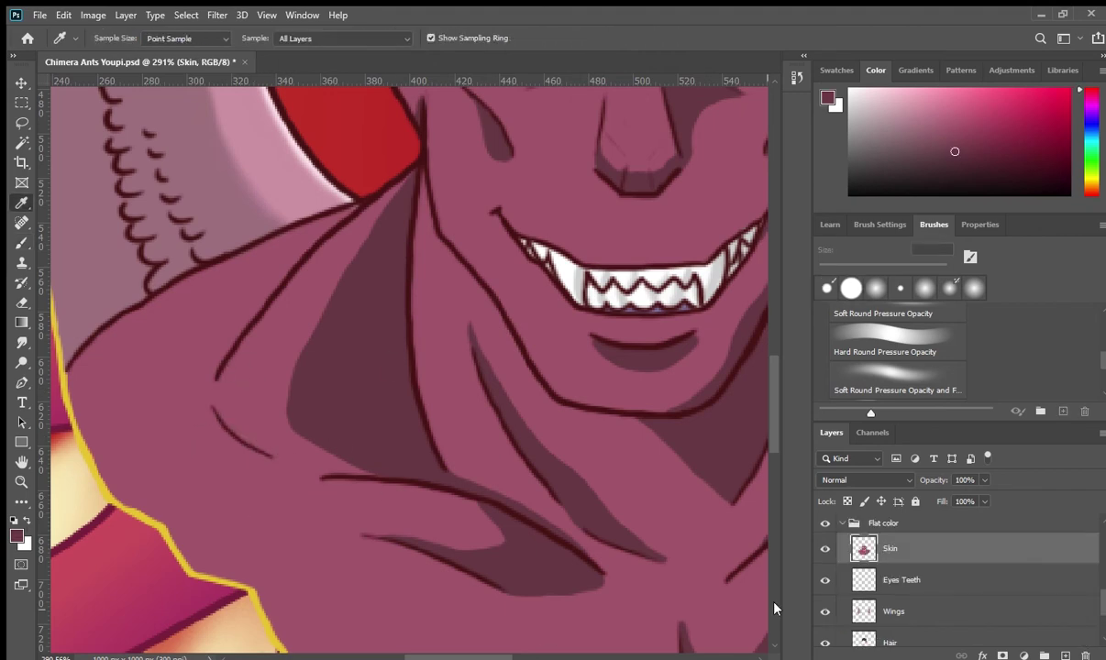
{"action": "key", "text": "alt+bracketright"}
{"action": "scroll", "coordinate": [284, 469], "scroll_direction": "down", "scroll_amount": 3}
{"action": "key", "text": "alt+bracketright"}
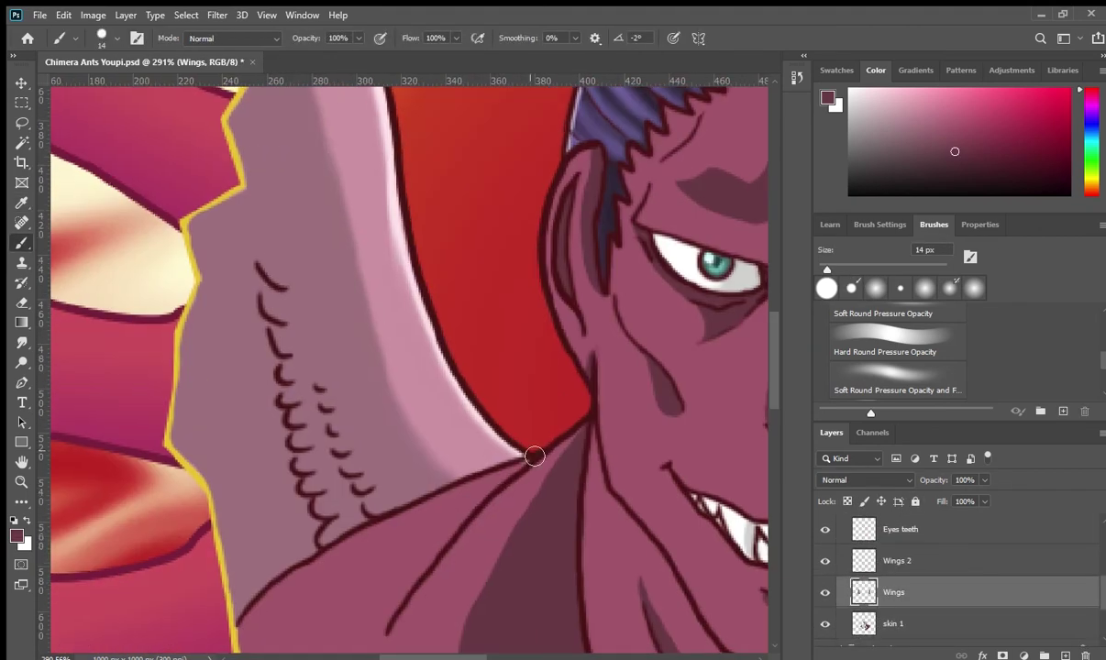
{"action": "key", "text": "alt+bracketright"}
{"action": "scroll", "coordinate": [535, 454], "scroll_direction": "down", "scroll_amount": 5}
{"action": "scroll", "coordinate": [558, 396], "scroll_direction": "up", "scroll_amount": 5}
{"action": "key", "text": "alt+bracketleft"}
{"action": "key", "text": "alt+bracketleft"}
{"action": "left_click", "coordinate": [826, 587]}
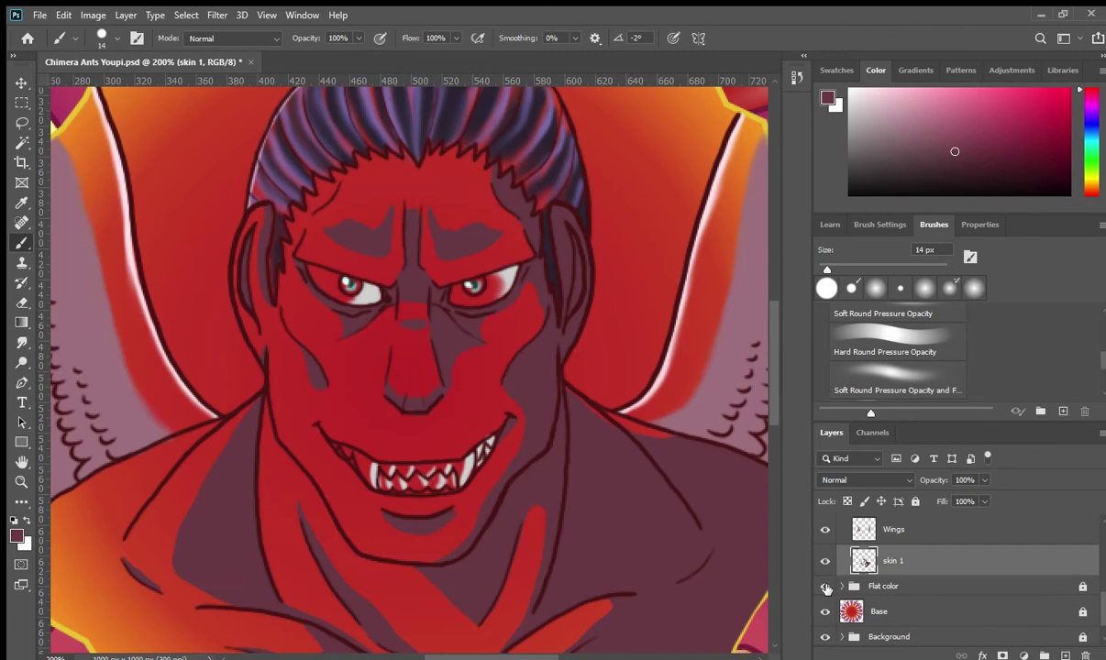
{"action": "scroll", "coordinate": [413, 367], "scroll_direction": "down", "scroll_amount": 4}
{"action": "left_click", "coordinate": [826, 588]}
Smudge the skin 1 shadow edges on the chest, neck, jaw and face at 90% strength
{"action": "scroll", "coordinate": [413, 413], "scroll_direction": "up", "scroll_amount": 3}
{"action": "key", "text": "r"}
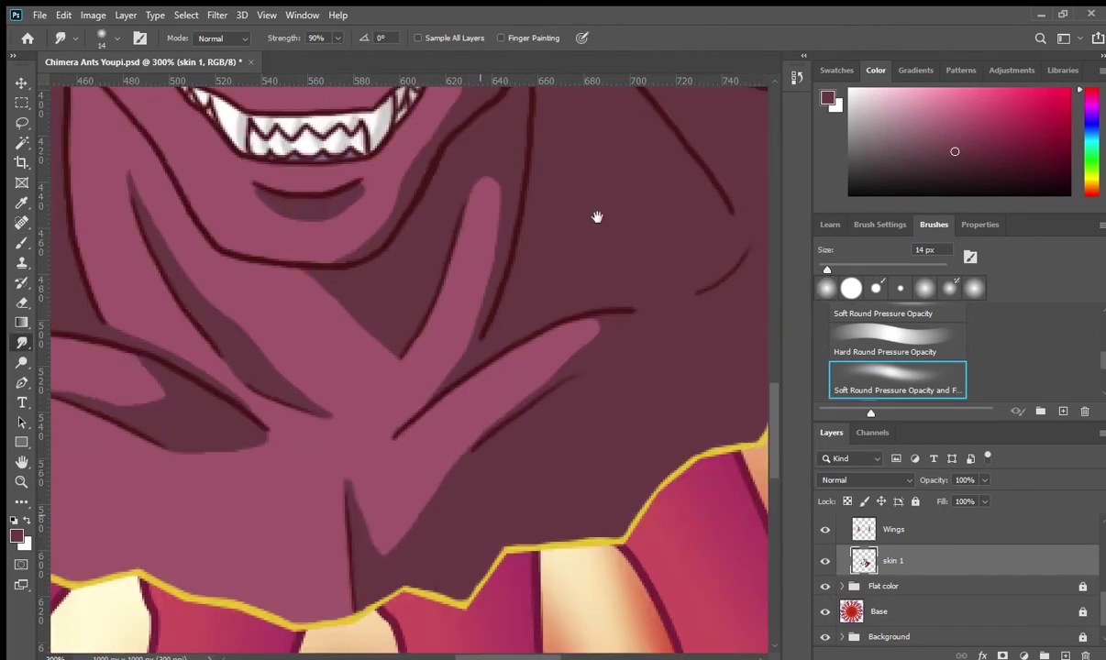
{"action": "scroll", "coordinate": [367, 192], "scroll_direction": "up", "scroll_amount": 8}
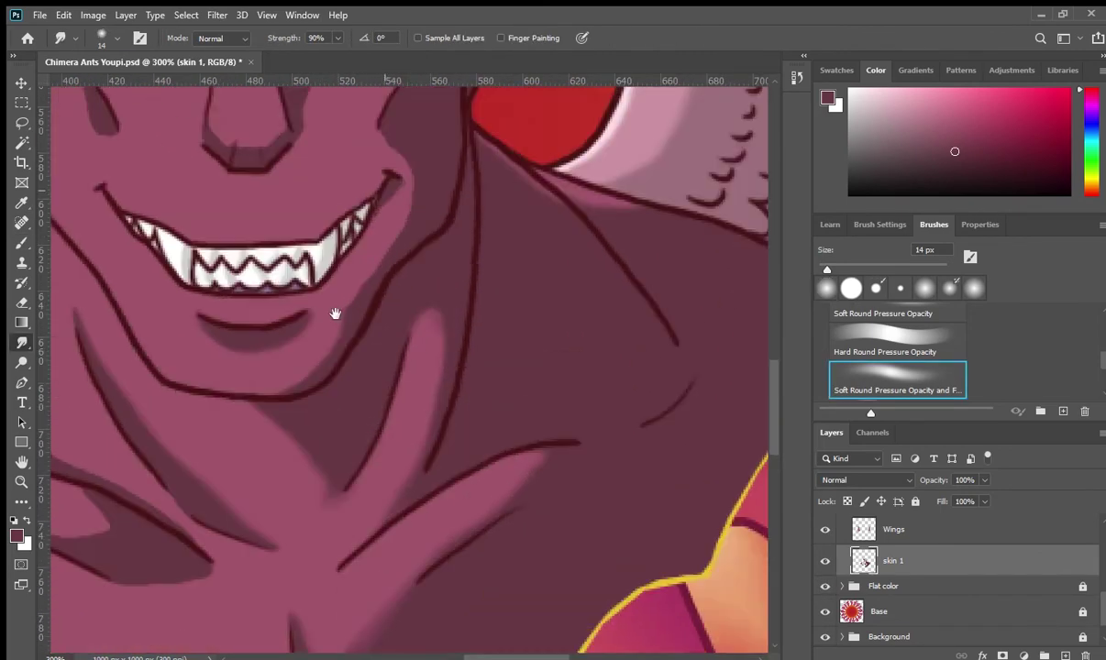
{"action": "scroll", "coordinate": [239, 321], "scroll_direction": "up", "scroll_amount": 2}
{"action": "scroll", "coordinate": [286, 380], "scroll_direction": "left", "scroll_amount": 4}
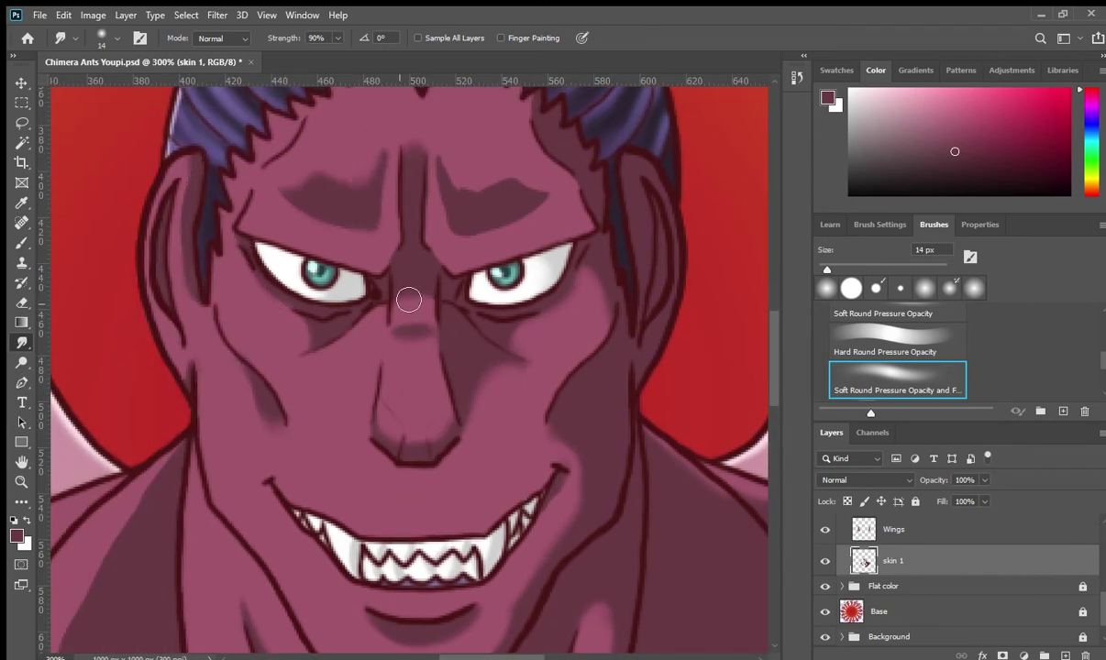
Smudge the remaining skin 1 shadow edges on the forehead, left shoulder and left collarbone
{"action": "scroll", "coordinate": [520, 232], "scroll_direction": "up", "scroll_amount": 2}
{"action": "scroll", "coordinate": [459, 367], "scroll_direction": "down", "scroll_amount": 7}
{"action": "scroll", "coordinate": [418, 427], "scroll_direction": "left", "scroll_amount": 3}
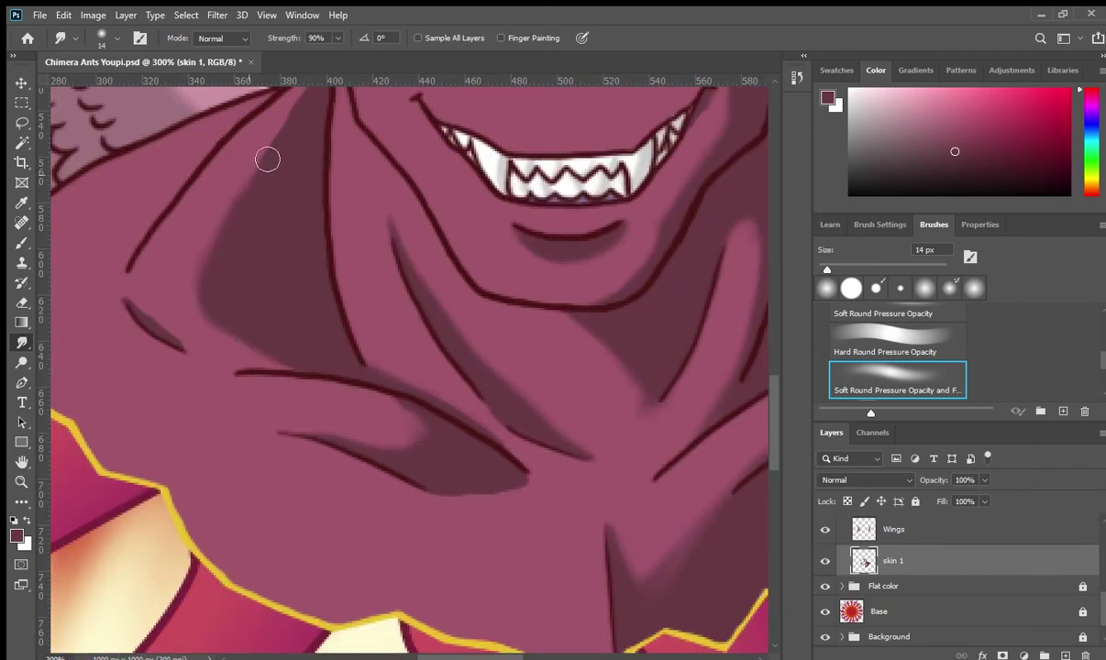
{"action": "scroll", "coordinate": [229, 240], "scroll_direction": "up", "scroll_amount": 4}
{"action": "scroll", "coordinate": [179, 370], "scroll_direction": "left", "scroll_amount": 2}
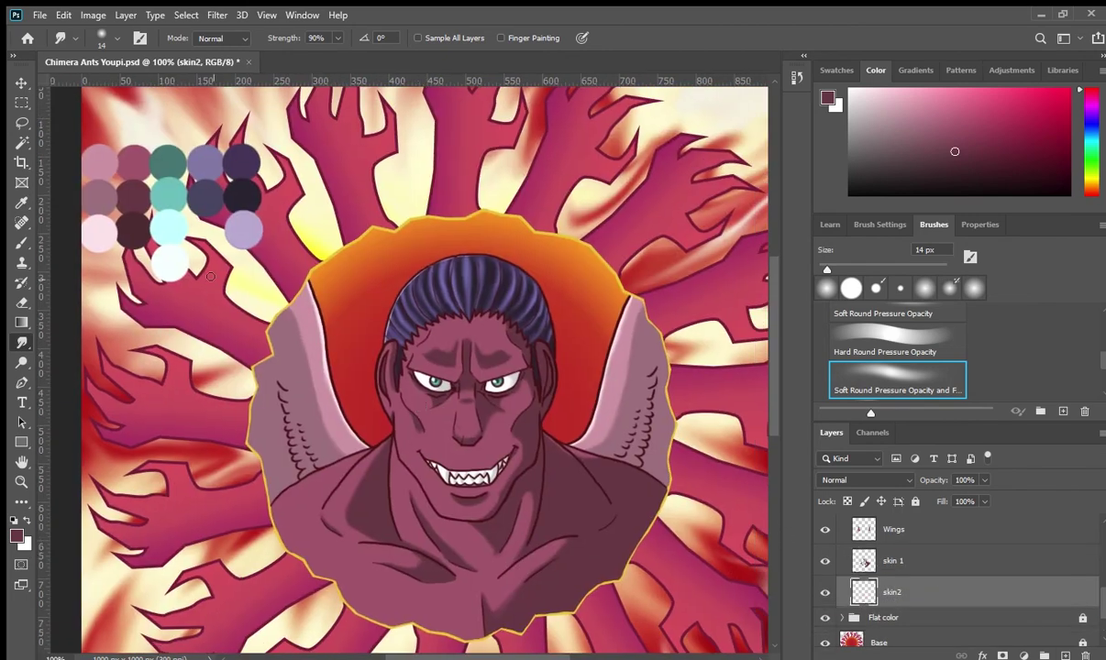
Move the skin2 layer above skin 1 and paint deeper maroon at 9 px on the brows, nose bridge, nose side and right temple
{"action": "key", "text": "b"}
{"action": "scroll", "coordinate": [419, 406], "scroll_direction": "up", "scroll_amount": 4}
{"action": "scroll", "coordinate": [451, 375], "scroll_direction": "right", "scroll_amount": 4}
{"action": "key", "text": "ctrl+bracketright"}
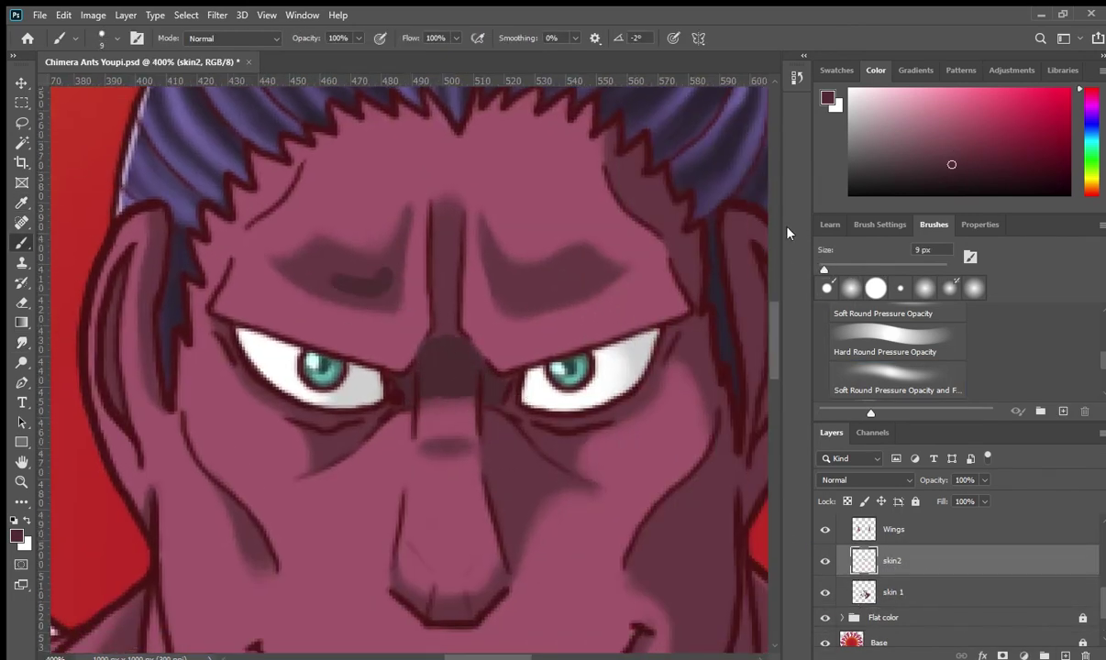
{"action": "left_click_drag", "start_coordinate": [502, 403], "coordinate": [493, 549]}
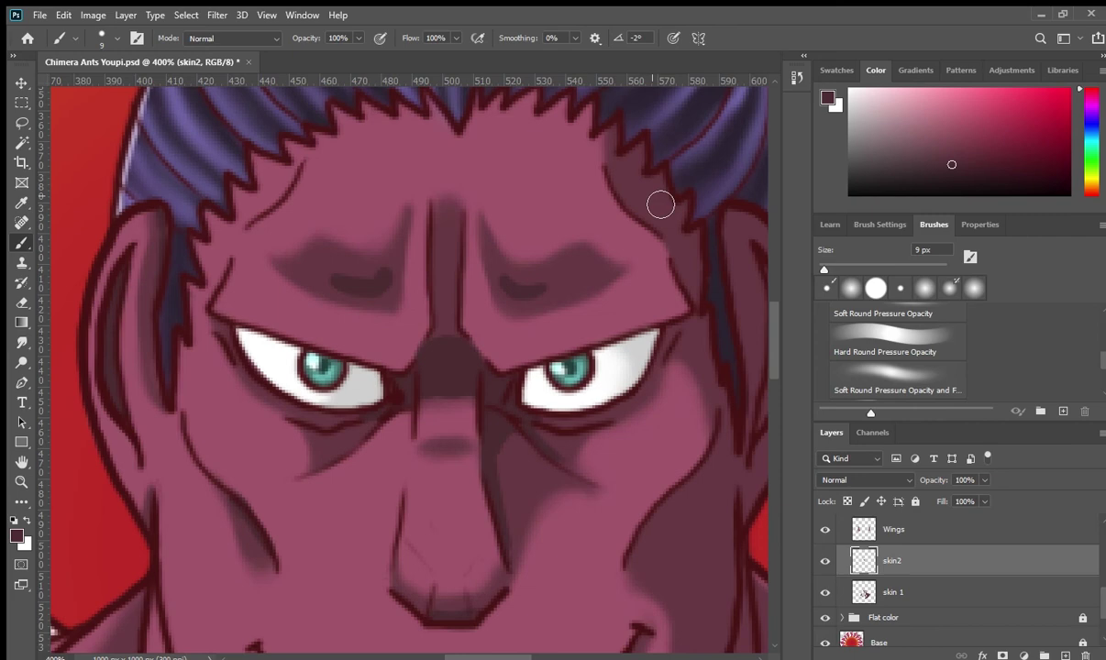
{"action": "scroll", "coordinate": [667, 289], "scroll_direction": "right", "scroll_amount": 3}
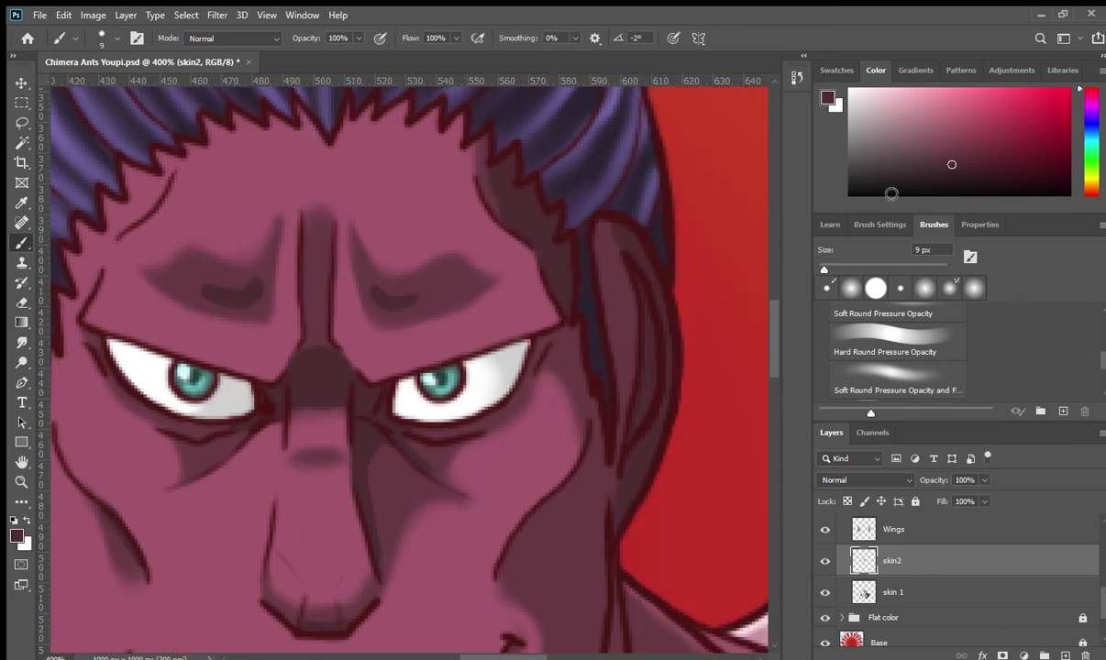
Paint deeper maroon shadows over the right ear, beside the right eye and down the right cheek and jaw
{"action": "left_click_drag", "start_coordinate": [576, 467], "coordinate": [615, 272]}
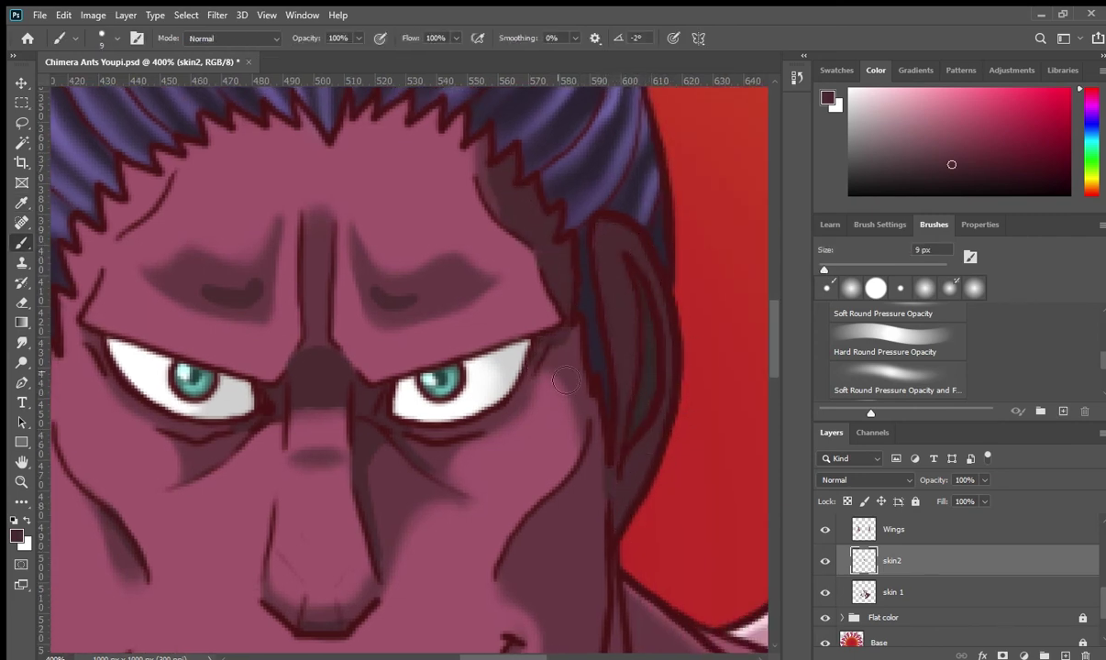
{"action": "left_click_drag", "start_coordinate": [538, 367], "coordinate": [542, 312]}
{"action": "scroll", "coordinate": [550, 275], "scroll_direction": "down", "scroll_amount": 2}
{"action": "left_click_drag", "start_coordinate": [556, 235], "coordinate": [594, 343]}
{"action": "left_click_drag", "start_coordinate": [498, 456], "coordinate": [582, 538]}
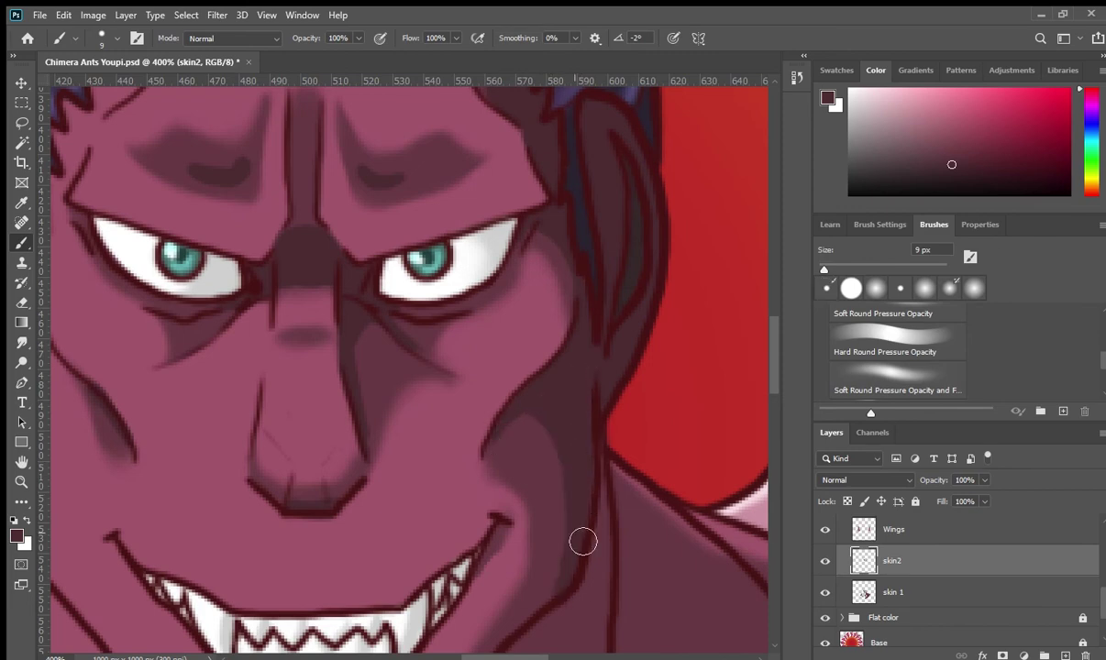
Paint deeper maroon shadows in the left neck hollow, under the left collarbone and beneath the chin
{"action": "scroll", "coordinate": [550, 374], "scroll_direction": "down", "scroll_amount": 4}
{"action": "scroll", "coordinate": [551, 374], "scroll_direction": "left", "scroll_amount": 4}
{"action": "left_click_drag", "start_coordinate": [302, 477], "coordinate": [357, 212]}
{"action": "scroll", "coordinate": [349, 337], "scroll_direction": "down", "scroll_amount": 3}
{"action": "left_click_drag", "start_coordinate": [371, 422], "coordinate": [447, 548]}
{"action": "left_click_drag", "start_coordinate": [367, 294], "coordinate": [578, 496]}
{"action": "scroll", "coordinate": [559, 351], "scroll_direction": "up", "scroll_amount": 4}
{"action": "scroll", "coordinate": [559, 351], "scroll_direction": "right", "scroll_amount": 5}
{"action": "scroll", "coordinate": [484, 509], "scroll_direction": "down", "scroll_amount": 2}
{"action": "mouse_move", "coordinate": [484, 495]}
{"action": "left_mouse_down"}
{"action": "mouse_move", "coordinate": [625, 289]}
{"action": "mouse_move", "coordinate": [588, 428]}
{"action": "left_mouse_up"}
Outline the deeper maroon shadow area along the right side of the neck, the shoulder and the chest on skin2
{"action": "scroll", "coordinate": [588, 427], "scroll_direction": "up", "scroll_amount": 2}
{"action": "scroll", "coordinate": [486, 478], "scroll_direction": "up", "scroll_amount": 5}
{"action": "scroll", "coordinate": [485, 479], "scroll_direction": "right", "scroll_amount": 5}
{"action": "left_click_drag", "start_coordinate": [248, 548], "coordinate": [307, 229]}
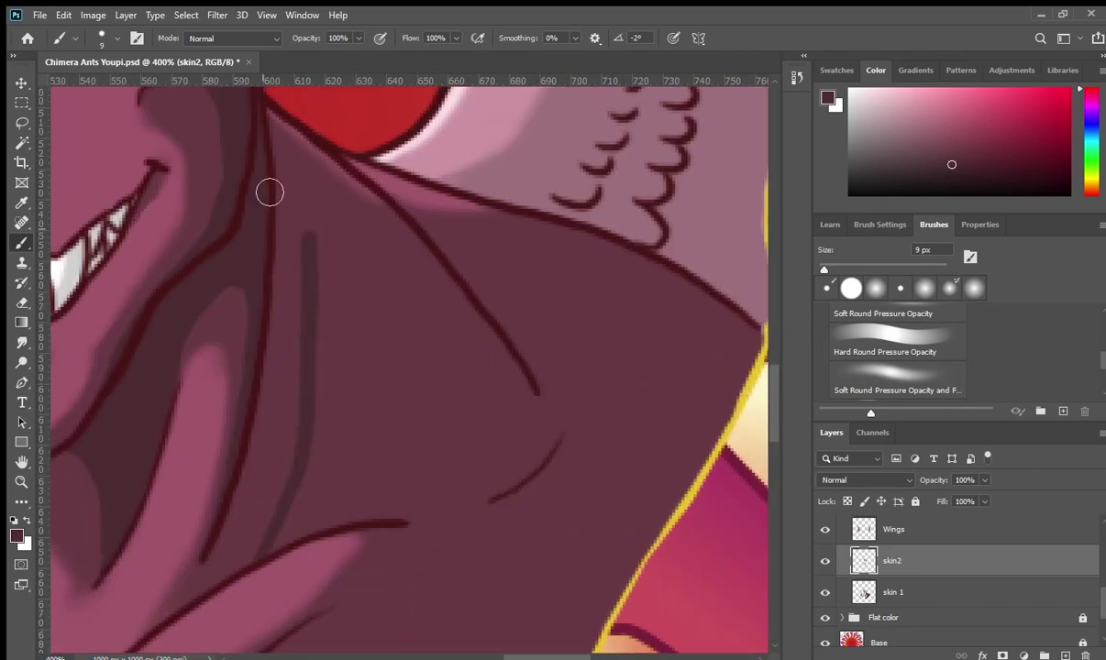
{"action": "left_click_drag", "start_coordinate": [381, 236], "coordinate": [652, 278]}
{"action": "scroll", "coordinate": [239, 511], "scroll_direction": "down", "scroll_amount": 3}
{"action": "left_click_drag", "start_coordinate": [239, 511], "coordinate": [468, 268]}
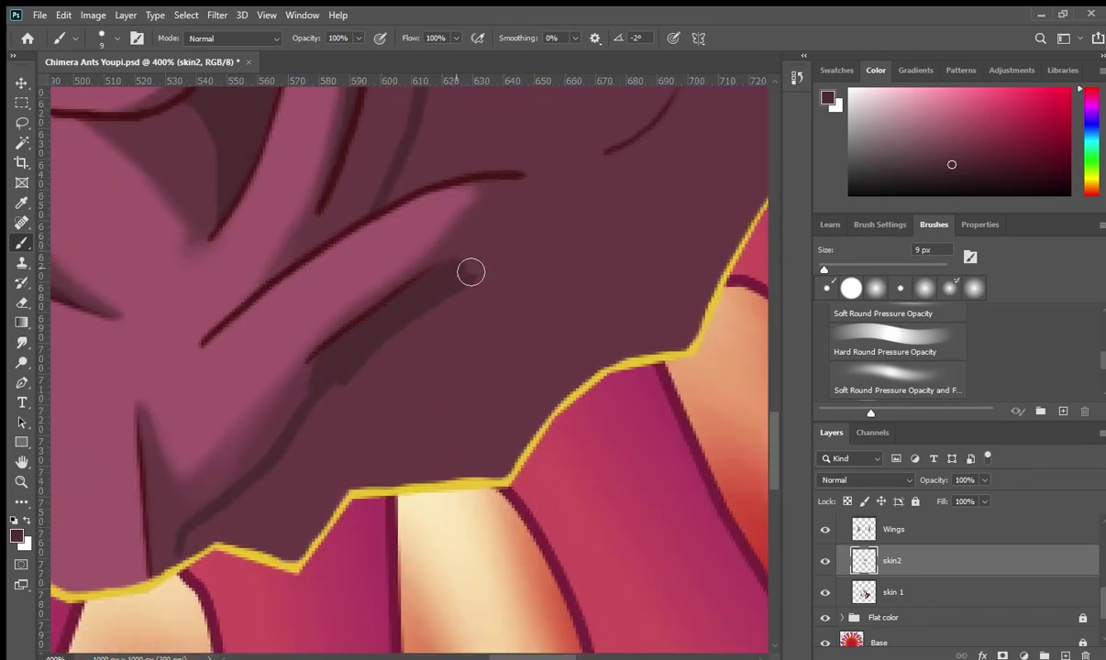
{"action": "scroll", "coordinate": [538, 414], "scroll_direction": "up", "scroll_amount": 2}
{"action": "scroll", "coordinate": [539, 414], "scroll_direction": "left", "scroll_amount": 3}
{"action": "scroll", "coordinate": [538, 413], "scroll_direction": "down", "scroll_amount": 2}
Enlarge the brush to 21 px and fill the upper part of the outlined right shoulder with deeper maroon
{"action": "key", "text": "ctrl+0"}
{"action": "scroll", "coordinate": [423, 214], "scroll_direction": "up", "scroll_amount": 3}
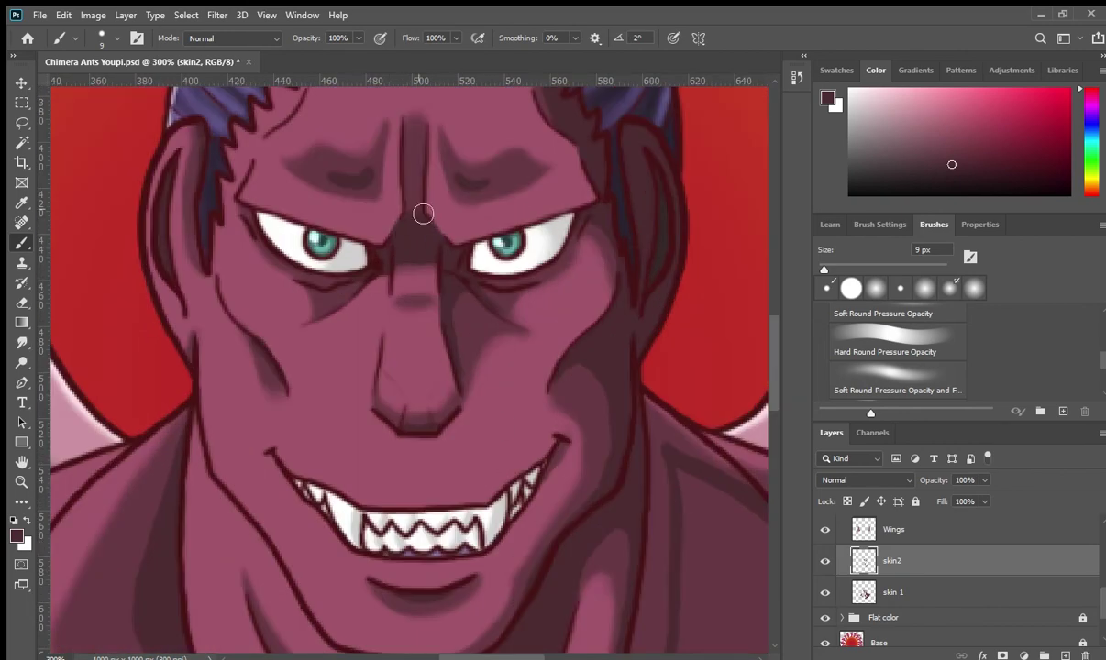
{"action": "left_click_drag", "start_coordinate": [594, 526], "coordinate": [216, 96]}
{"action": "mouse_move", "coordinate": [358, 504]}
{"action": "left_mouse_down"}
{"action": "mouse_move", "coordinate": [467, 402]}
{"action": "mouse_move", "coordinate": [595, 189]}
{"action": "left_mouse_up"}
{"action": "scroll", "coordinate": [596, 190], "scroll_direction": "up", "scroll_amount": 3}
{"action": "scroll", "coordinate": [595, 190], "scroll_direction": "left", "scroll_amount": 1}
{"action": "key", "text": "bracketright"}
{"action": "key", "text": "bracketright"}
{"action": "key", "text": "bracketright"}
{"action": "mouse_move", "coordinate": [440, 233]}
{"action": "left_mouse_down"}
{"action": "mouse_move", "coordinate": [575, 223]}
{"action": "mouse_move", "coordinate": [301, 386]}
{"action": "mouse_move", "coordinate": [392, 245]}
{"action": "mouse_move", "coordinate": [612, 317]}
{"action": "mouse_move", "coordinate": [614, 360]}
{"action": "left_mouse_up"}
Fill the rest of the right shoulder and chest with deeper maroon out to the yellow border
{"action": "left_click", "coordinate": [828, 528]}
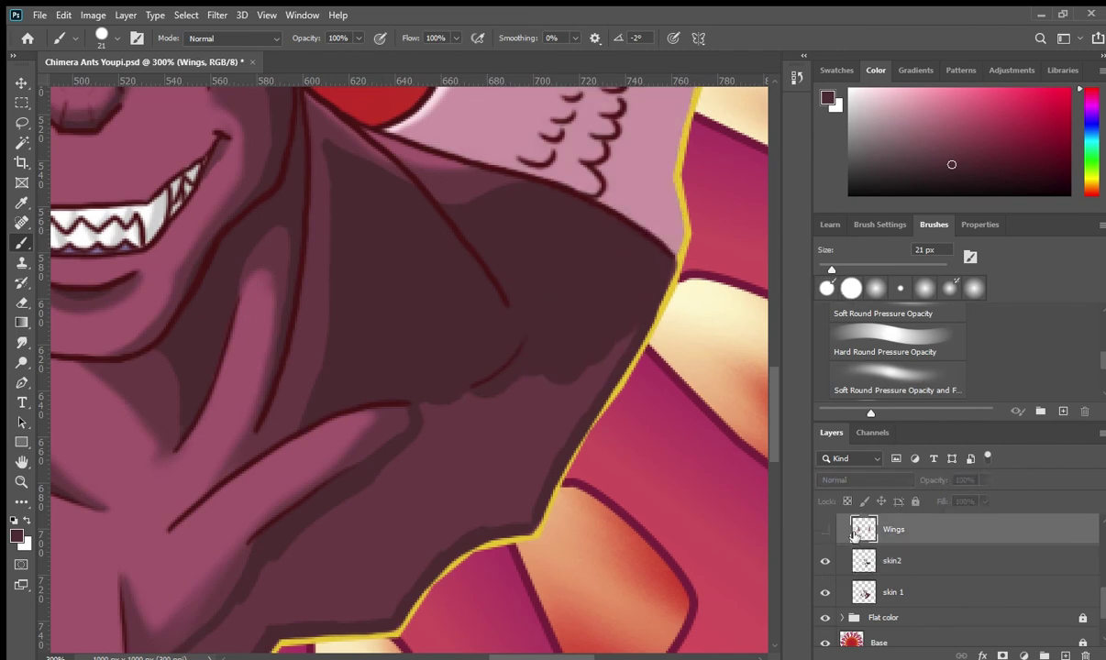
{"action": "left_click", "coordinate": [308, 562], "text": "ctrl"}
{"action": "mouse_move", "coordinate": [261, 646]}
{"action": "left_mouse_down"}
{"action": "mouse_move", "coordinate": [308, 562]}
{"action": "mouse_move", "coordinate": [639, 296]}
{"action": "mouse_move", "coordinate": [510, 401]}
{"action": "left_mouse_up"}
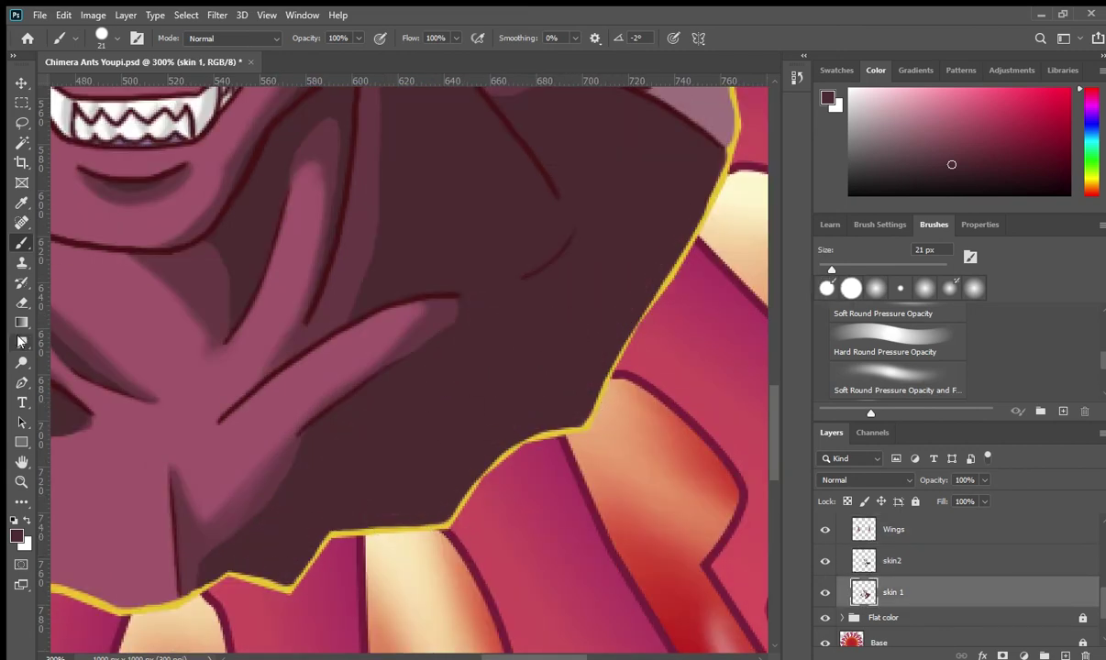
{"action": "left_click_drag", "start_coordinate": [107, 378], "coordinate": [407, 505]}
Smudge the deeper shadow's edges on the chest and right collarbone on skin2 with a 29 px tip at 90% strength
{"action": "key", "text": "r"}
{"action": "left_click", "coordinate": [538, 560], "text": "ctrl"}
{"action": "scroll", "coordinate": [538, 561], "scroll_direction": "down", "scroll_amount": 5}
{"action": "scroll", "coordinate": [471, 454], "scroll_direction": "up", "scroll_amount": 5}
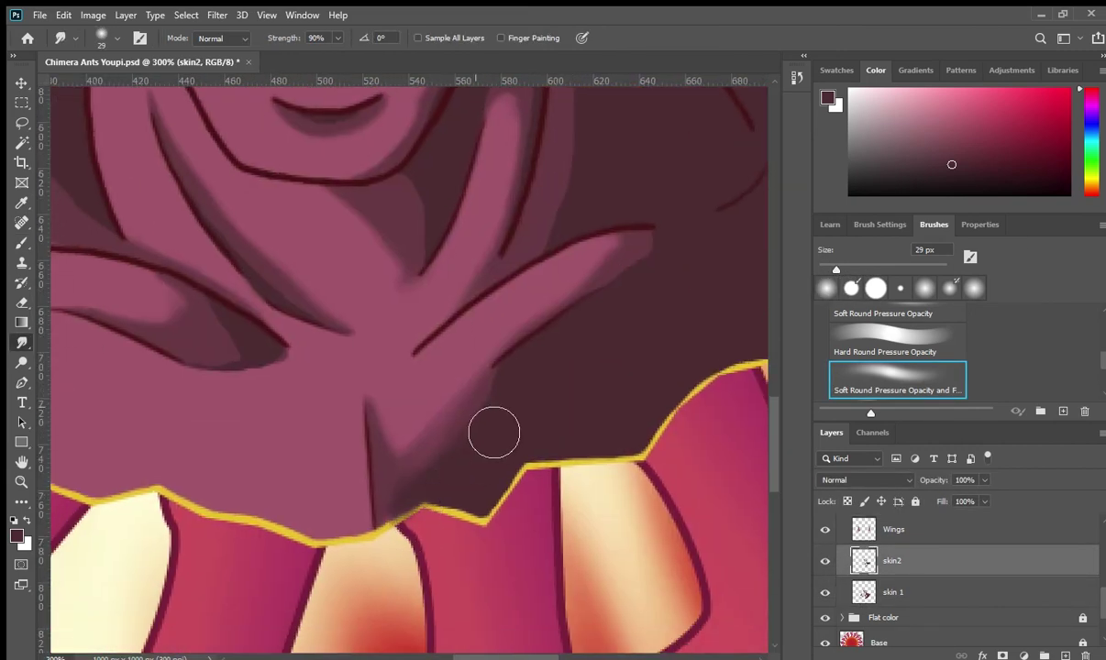
{"action": "left_click", "coordinate": [620, 289], "text": "ctrl"}
{"action": "left_click", "coordinate": [608, 345], "text": "ctrl"}
Smudge the skin2 shadow edges along the right side of the neck, shoulder top, jaw and face
{"action": "scroll", "coordinate": [472, 360], "scroll_direction": "up", "scroll_amount": 5}
{"action": "left_click", "coordinate": [472, 360], "text": "ctrl"}
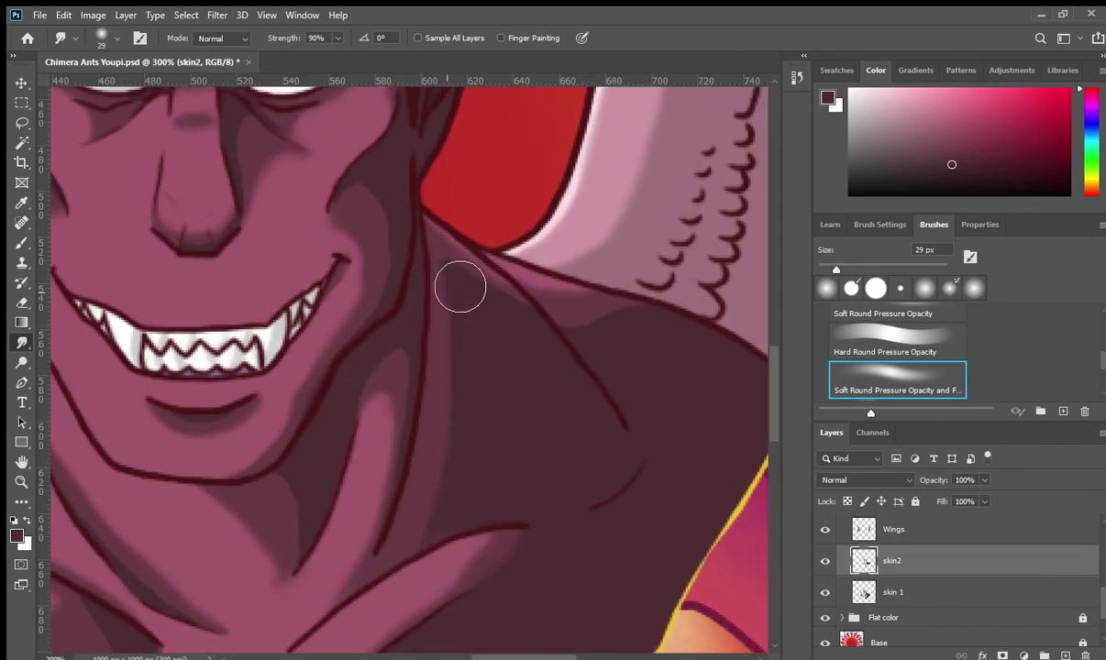
{"action": "left_click_drag", "start_coordinate": [372, 326], "coordinate": [383, 371]}
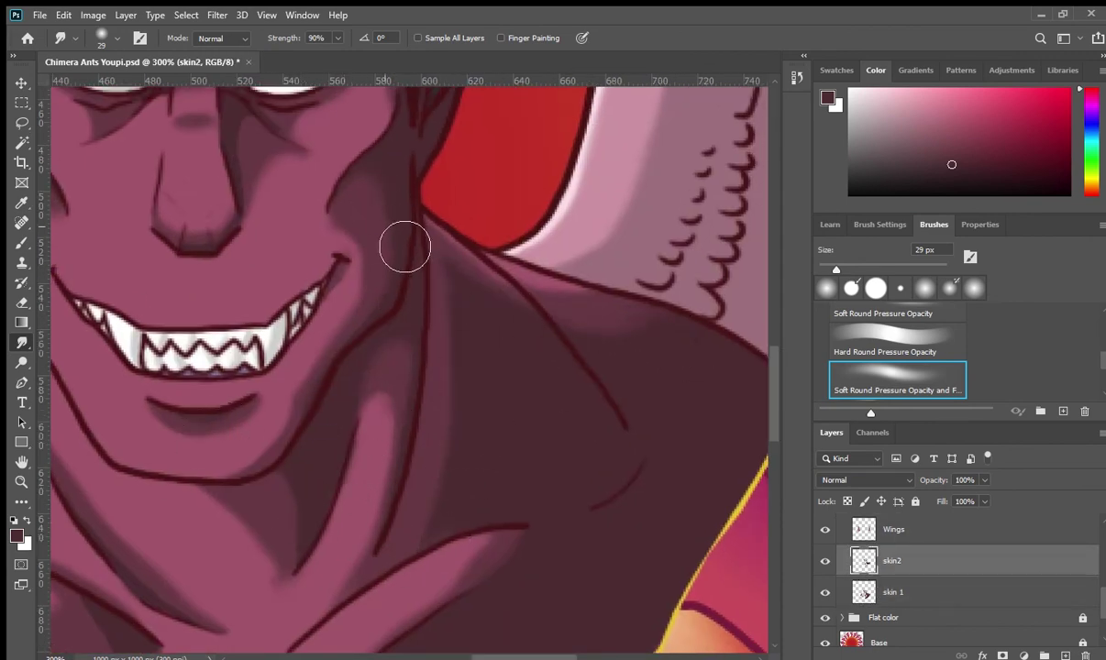
{"action": "scroll", "coordinate": [406, 232], "scroll_direction": "up", "scroll_amount": 5}
{"action": "scroll", "coordinate": [552, 314], "scroll_direction": "left", "scroll_amount": 3}
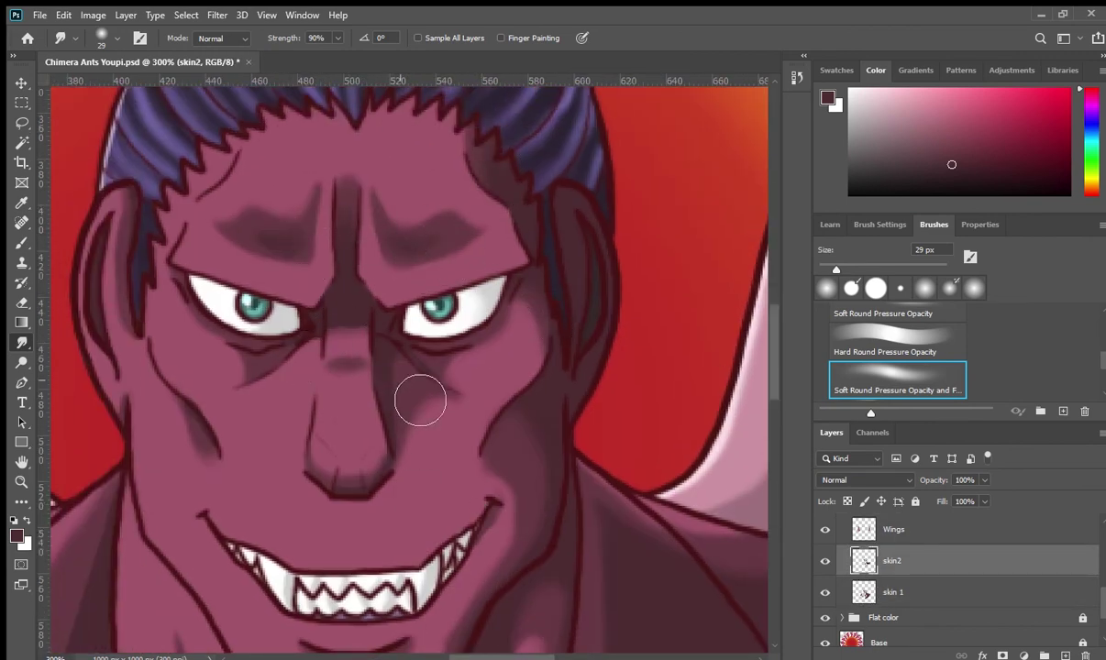
Smudge the skin2 shadows in the left neck hollow and under the left collarbone, and make skin 1 the active layer
{"action": "scroll", "coordinate": [180, 489], "scroll_direction": "down", "scroll_amount": 5}
{"action": "scroll", "coordinate": [530, 473], "scroll_direction": "left", "scroll_amount": 3}
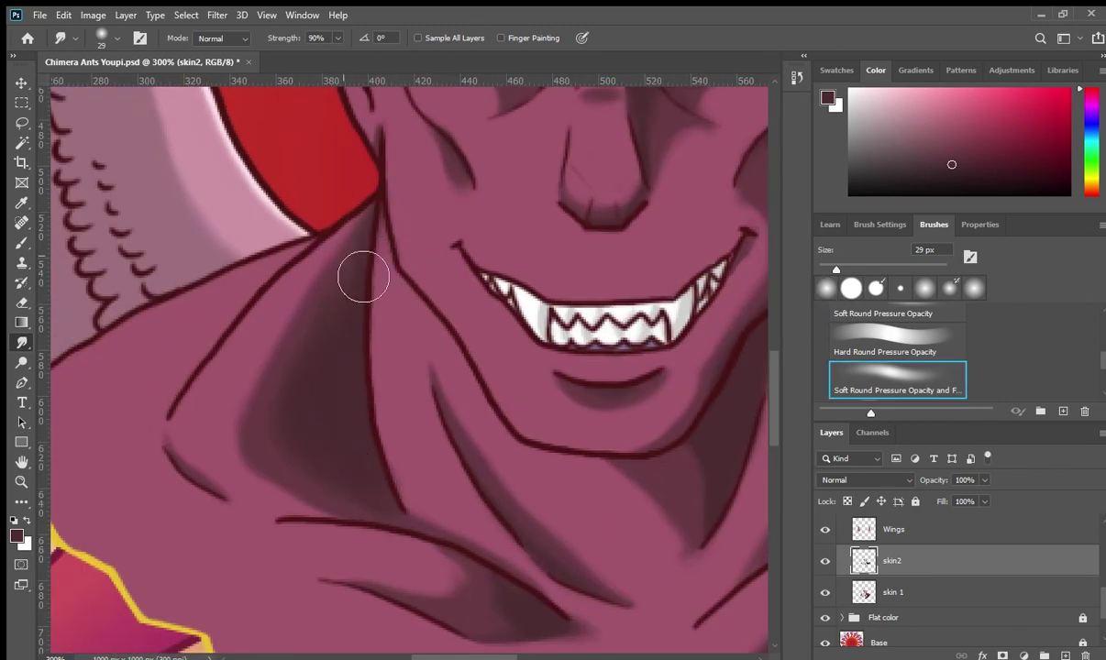
{"action": "key", "text": "ctrl+0"}
{"action": "key", "text": "ctrl+1"}
{"action": "left_click", "coordinate": [877, 594]}
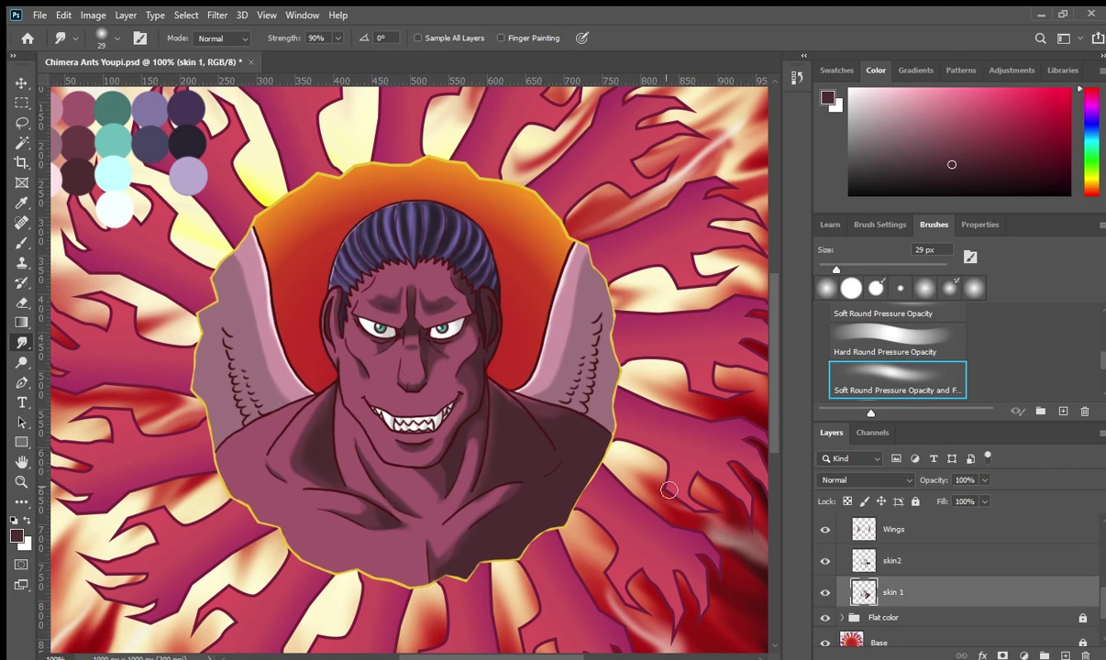
Add a skin 3 layer above skin2 and paint light pink highlights along the left shoulder's upper edge with a 13 px brush
{"action": "key", "text": "i"}
{"action": "left_click", "coordinate": [412, 536]}
{"action": "key", "text": "b"}
{"action": "left_click", "coordinate": [895, 561]}
{"action": "scroll", "coordinate": [674, 291], "scroll_direction": "up", "scroll_amount": 2}
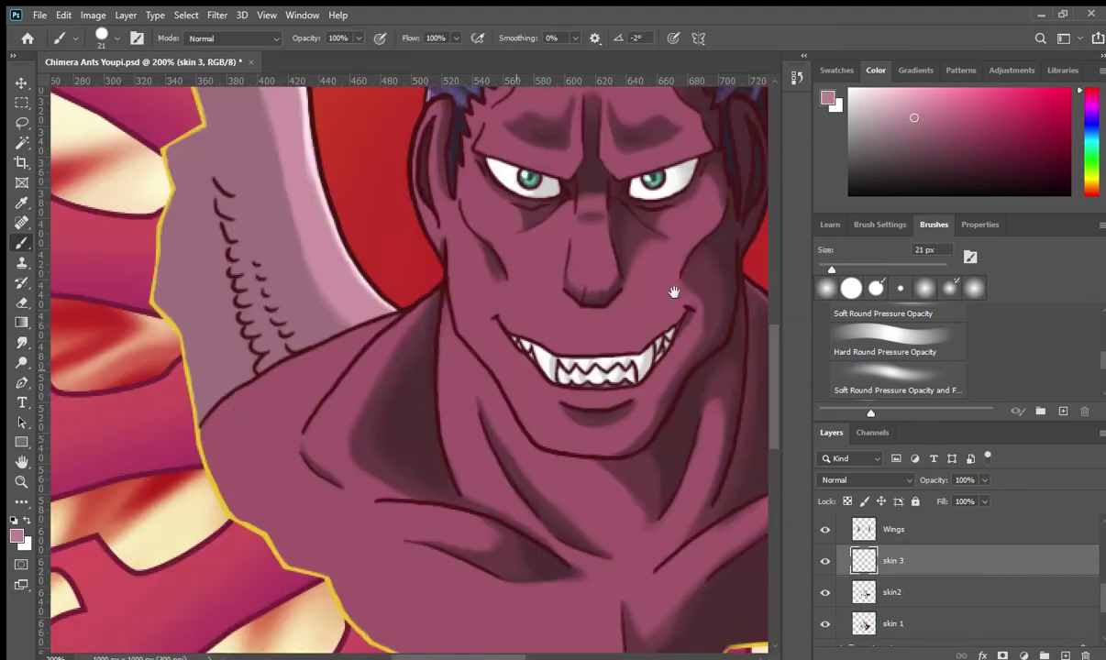
{"action": "scroll", "coordinate": [321, 401], "scroll_direction": "up", "scroll_amount": 1}
{"action": "scroll", "coordinate": [275, 544], "scroll_direction": "up", "scroll_amount": 1}
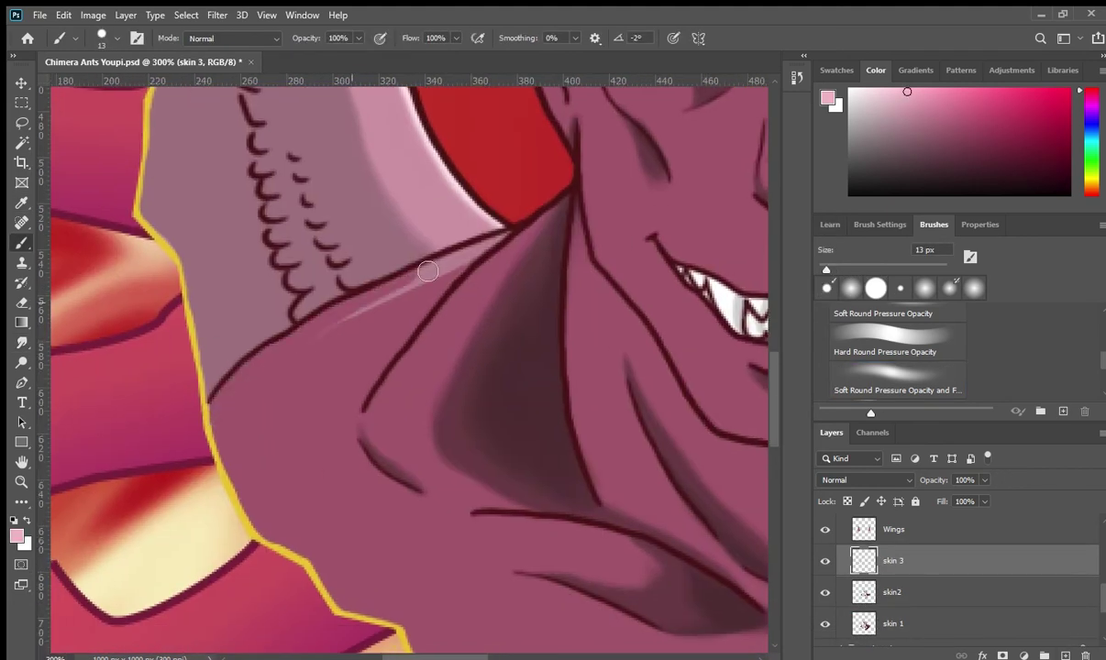
{"action": "left_click_drag", "start_coordinate": [197, 411], "coordinate": [422, 243]}
{"action": "left_click_drag", "start_coordinate": [346, 388], "coordinate": [482, 216]}
{"action": "scroll", "coordinate": [568, 351], "scroll_direction": "down", "scroll_amount": 3}
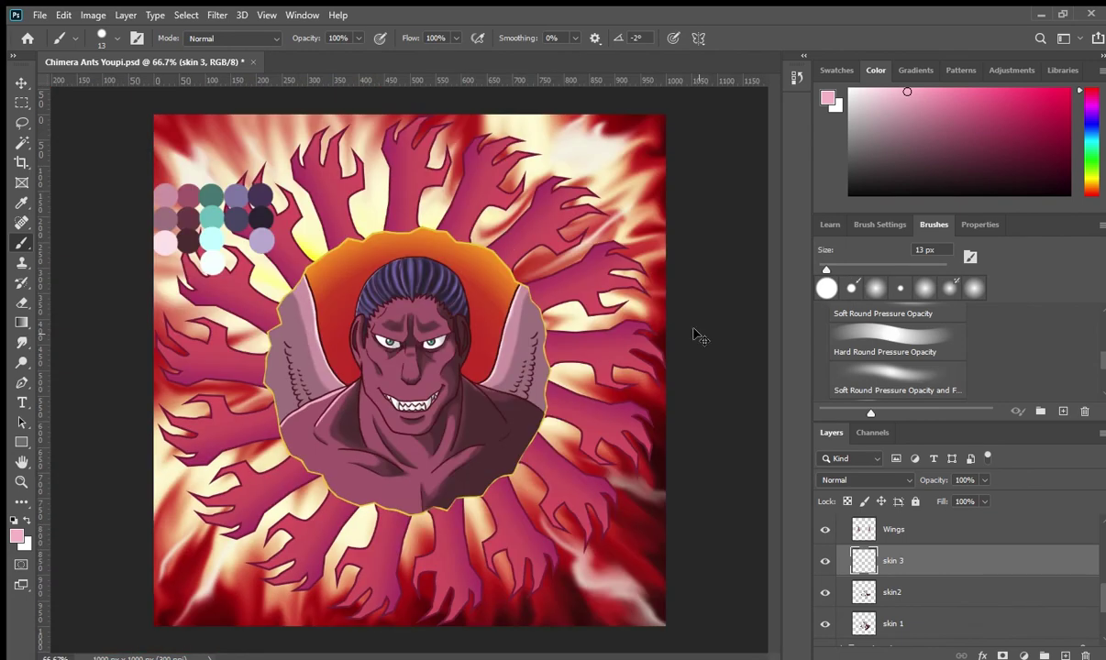
Paint light pink highlights on the left ear, forehead edge, left cheek, nose and left side of the neck on skin 3
{"action": "scroll", "coordinate": [369, 442], "scroll_direction": "up", "scroll_amount": 3}
{"action": "left_click_drag", "start_coordinate": [222, 480], "coordinate": [390, 502]}
{"action": "scroll", "coordinate": [379, 233], "scroll_direction": "up", "scroll_amount": 2}
{"action": "scroll", "coordinate": [379, 234], "scroll_direction": "up", "scroll_amount": 2}
{"action": "left_click_drag", "start_coordinate": [527, 321], "coordinate": [548, 334]}
{"action": "left_click_drag", "start_coordinate": [341, 216], "coordinate": [393, 286]}
{"action": "scroll", "coordinate": [362, 305], "scroll_direction": "up", "scroll_amount": 2}
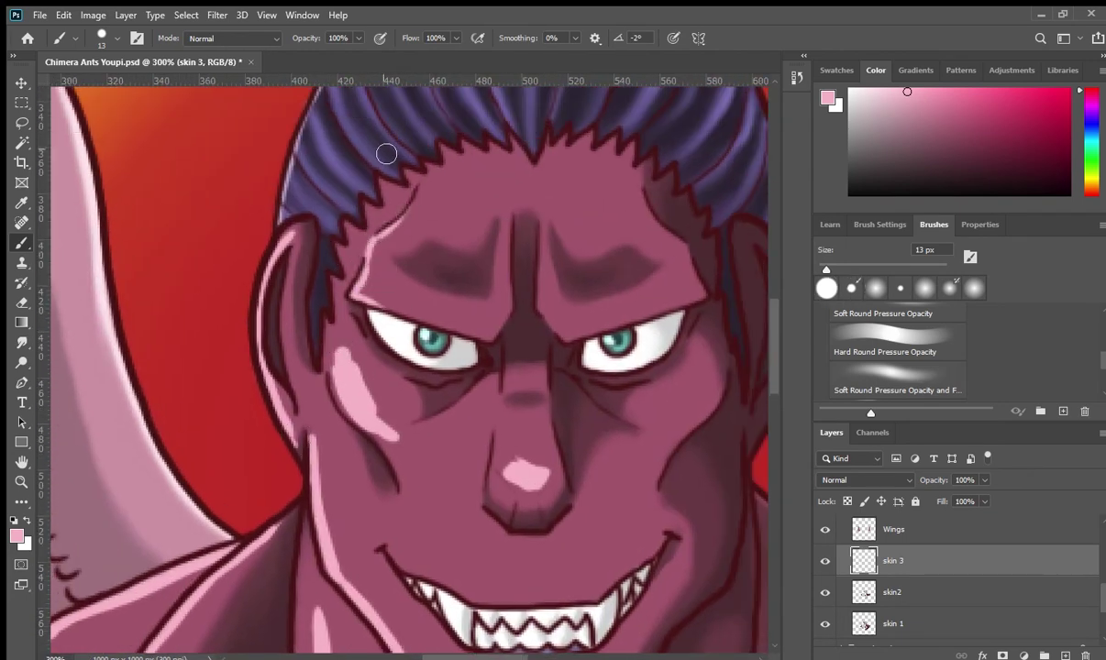
Paint light pink highlights on the lower lip, jawline, both neck muscles and both collarbones
{"action": "scroll", "coordinate": [349, 220], "scroll_direction": "down", "scroll_amount": 3}
{"action": "key", "text": "r"}
{"action": "scroll", "coordinate": [639, 363], "scroll_direction": "down", "scroll_amount": 7}
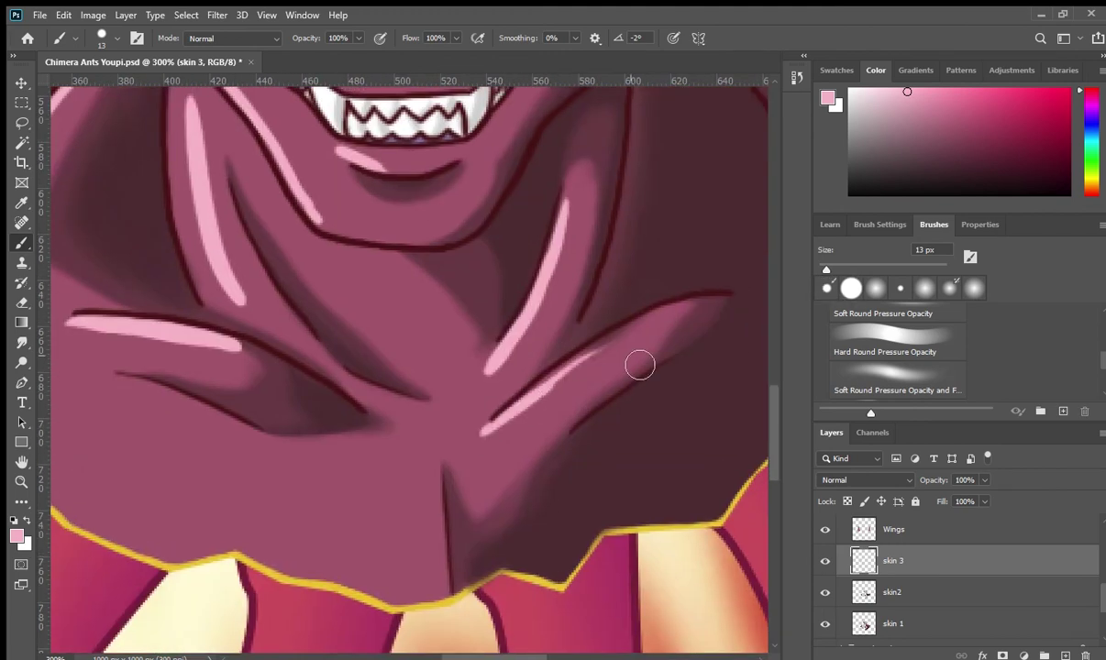
Smudge the nose, forehead and ear highlights on skin 3 with a 17 px tip at 90% strength
{"action": "scroll", "coordinate": [698, 390], "scroll_direction": "up", "scroll_amount": 5}
{"action": "scroll", "coordinate": [698, 390], "scroll_direction": "right", "scroll_amount": 4}
{"action": "left_click_drag", "start_coordinate": [271, 280], "coordinate": [250, 210]}
{"action": "key", "text": "bracketleft"}
{"action": "key", "text": "bracketleft"}
{"action": "left_click_drag", "start_coordinate": [274, 279], "coordinate": [303, 211]}
{"action": "scroll", "coordinate": [304, 210], "scroll_direction": "down", "scroll_amount": 2}
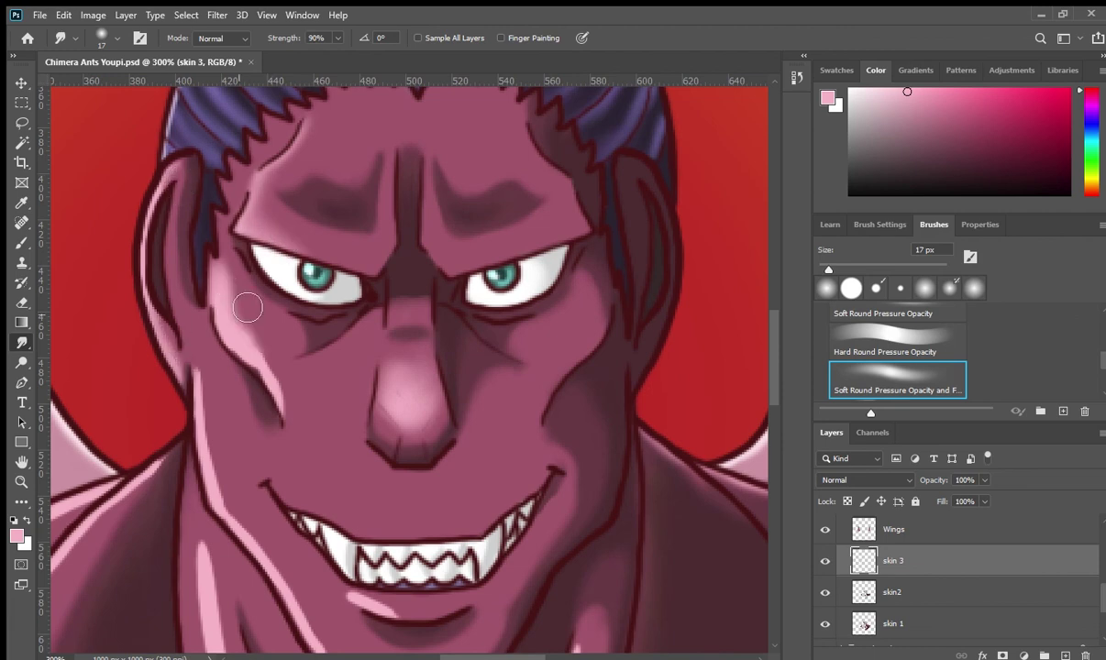
Smudge the pink highlights on the left cheek and along the jaw into the surrounding skin
{"action": "left_click_drag", "start_coordinate": [247, 301], "coordinate": [266, 404]}
{"action": "scroll", "coordinate": [321, 535], "scroll_direction": "up", "scroll_amount": 2}
{"action": "left_click_drag", "start_coordinate": [256, 543], "coordinate": [168, 382]}
{"action": "scroll", "coordinate": [168, 383], "scroll_direction": "down", "scroll_amount": 3}
{"action": "mouse_move", "coordinate": [495, 303]}
{"action": "left_mouse_down"}
{"action": "mouse_move", "coordinate": [429, 548]}
{"action": "mouse_move", "coordinate": [518, 563]}
{"action": "mouse_move", "coordinate": [568, 445]}
{"action": "left_mouse_up"}
Smudge the highlights on the left neck muscle and spread the left collarbone highlight downward
{"action": "scroll", "coordinate": [420, 548], "scroll_direction": "up", "scroll_amount": 2}
{"action": "scroll", "coordinate": [420, 548], "scroll_direction": "left", "scroll_amount": 4}
{"action": "mouse_move", "coordinate": [420, 548]}
{"action": "left_mouse_down"}
{"action": "mouse_move", "coordinate": [334, 284]}
{"action": "mouse_move", "coordinate": [433, 590]}
{"action": "mouse_move", "coordinate": [225, 564]}
{"action": "left_mouse_up"}
{"action": "scroll", "coordinate": [224, 564], "scroll_direction": "down", "scroll_amount": 2}
{"action": "left_click_drag", "start_coordinate": [412, 500], "coordinate": [266, 440]}
{"action": "scroll", "coordinate": [266, 440], "scroll_direction": "up", "scroll_amount": 2}
{"action": "left_click_drag", "start_coordinate": [550, 550], "coordinate": [459, 569]}
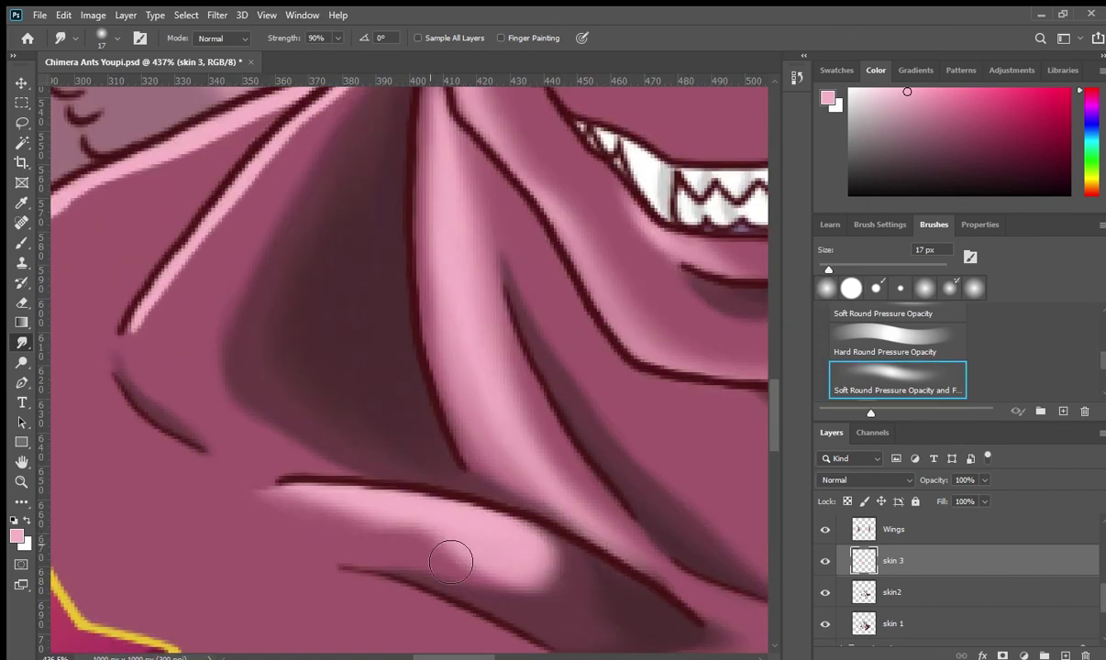
Blend the left collarbone highlight and smudge the highlights along the left shoulder and the slope up to the neck
{"action": "scroll", "coordinate": [585, 532], "scroll_direction": "down", "scroll_amount": 1}
{"action": "scroll", "coordinate": [585, 533], "scroll_direction": "left", "scroll_amount": 2}
{"action": "mouse_move", "coordinate": [585, 533]}
{"action": "left_mouse_down"}
{"action": "mouse_move", "coordinate": [397, 469]}
{"action": "mouse_move", "coordinate": [619, 532]}
{"action": "mouse_move", "coordinate": [545, 486]}
{"action": "left_mouse_up"}
{"action": "scroll", "coordinate": [358, 507], "scroll_direction": "down", "scroll_amount": 2}
{"action": "left_click_drag", "start_coordinate": [357, 506], "coordinate": [518, 210]}
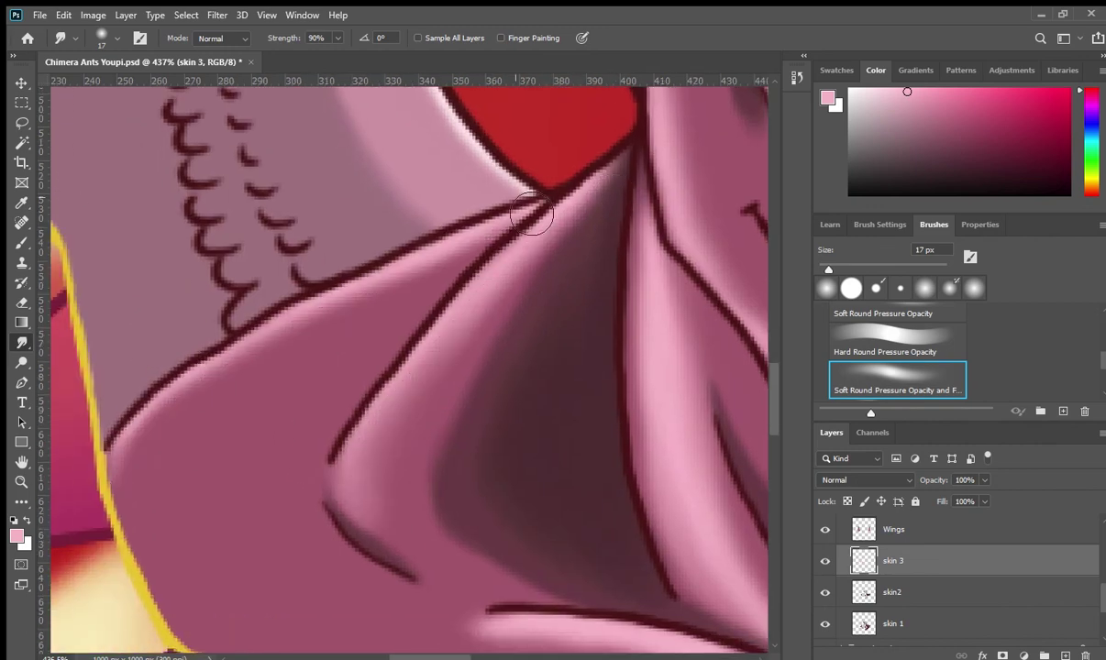
Soften the left collarbone highlight, then add and smudge a light pink highlight on the chest left of the center line
{"action": "scroll", "coordinate": [512, 200], "scroll_direction": "down", "scroll_amount": 3}
{"action": "scroll", "coordinate": [303, 511], "scroll_direction": "up", "scroll_amount": 2}
{"action": "left_click_drag", "start_coordinate": [293, 449], "coordinate": [404, 479]}
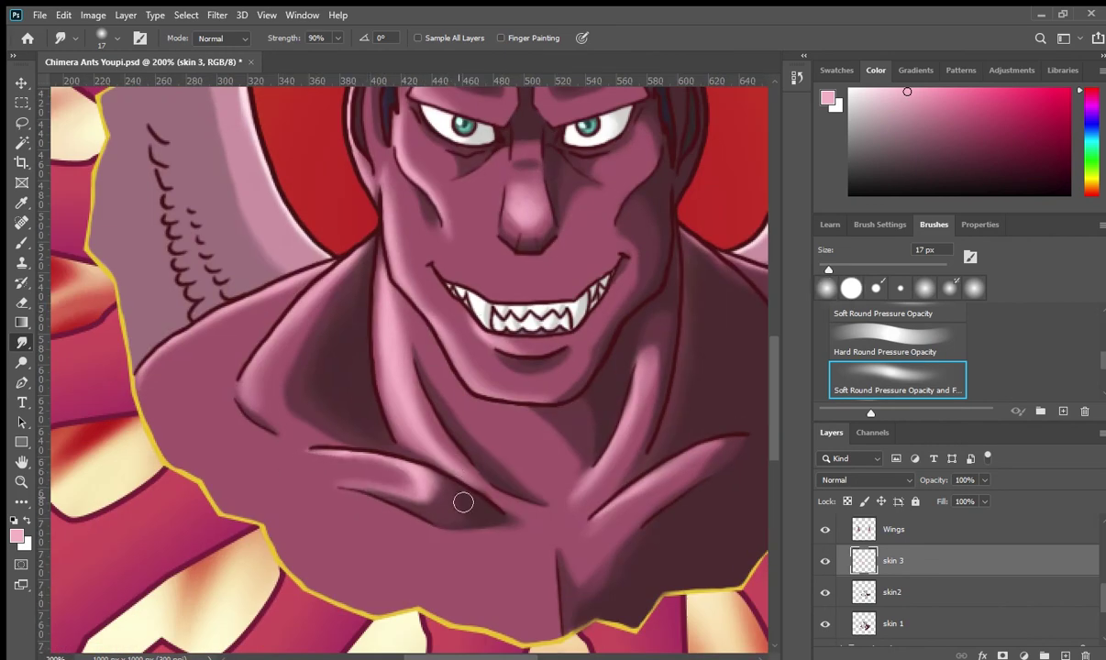
{"action": "mouse_move", "coordinate": [469, 612]}
{"action": "left_mouse_down"}
{"action": "mouse_move", "coordinate": [444, 555]}
{"action": "mouse_move", "coordinate": [474, 605]}
{"action": "left_mouse_up"}
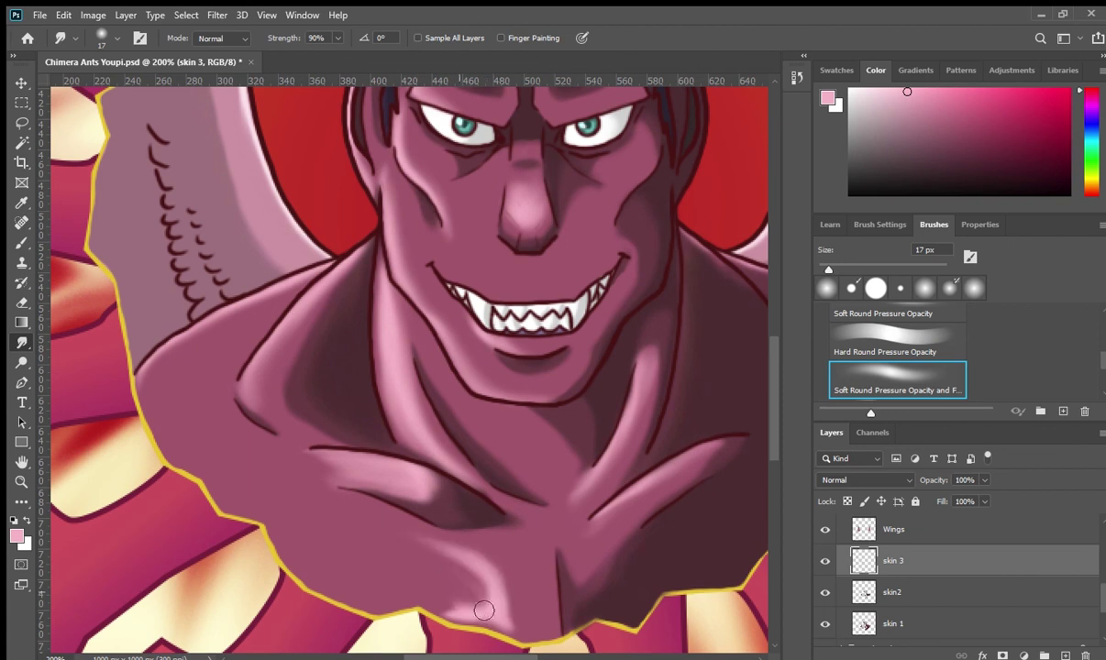
{"action": "mouse_move", "coordinate": [548, 572]}
{"action": "left_mouse_down"}
{"action": "mouse_move", "coordinate": [440, 541]}
{"action": "mouse_move", "coordinate": [449, 569]}
{"action": "mouse_move", "coordinate": [486, 596]}
{"action": "left_mouse_up"}
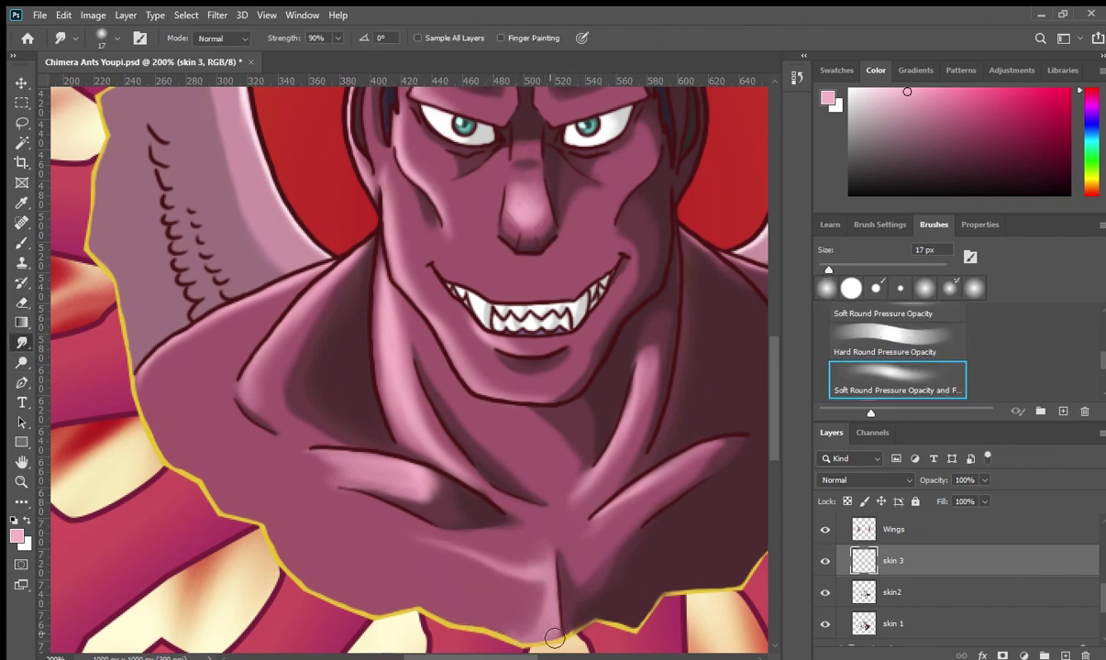
{"action": "key", "text": "ctrl+minus"}
{"action": "key", "text": "ctrl+minus"}
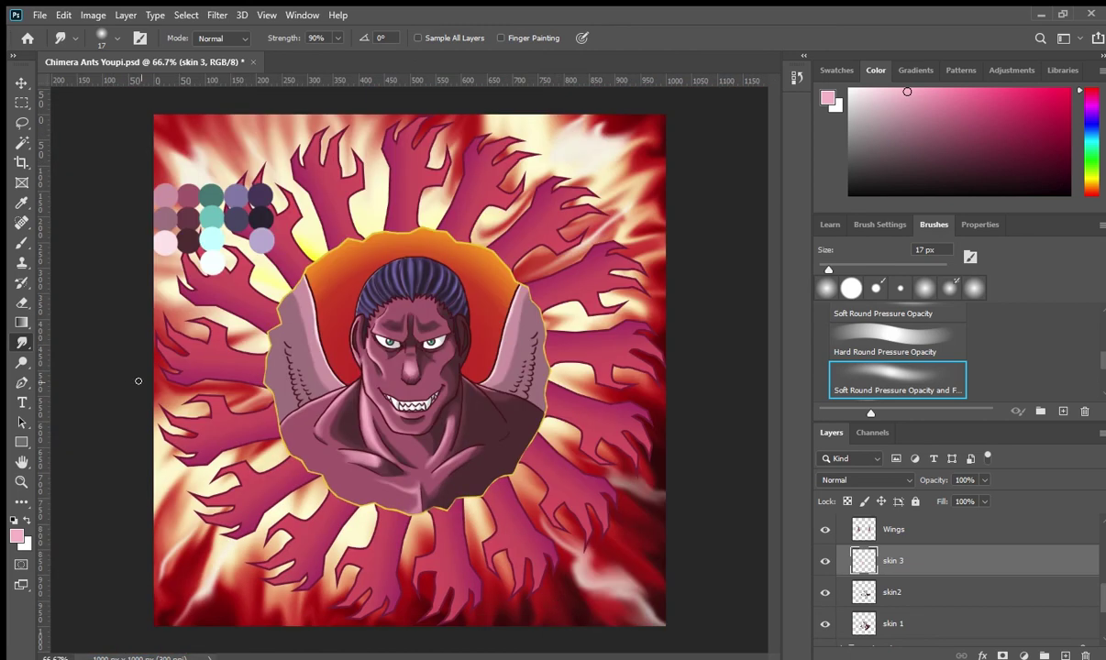
{"action": "scroll", "coordinate": [917, 578], "scroll_direction": "up", "scroll_amount": 5}
{"action": "left_click", "coordinate": [825, 529]}
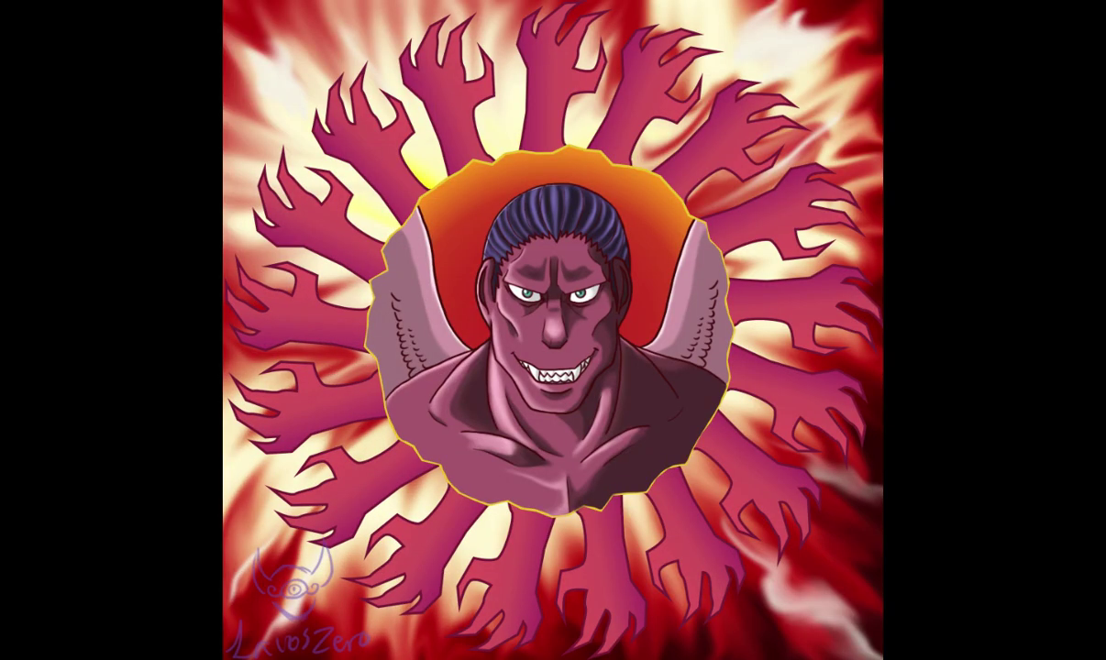